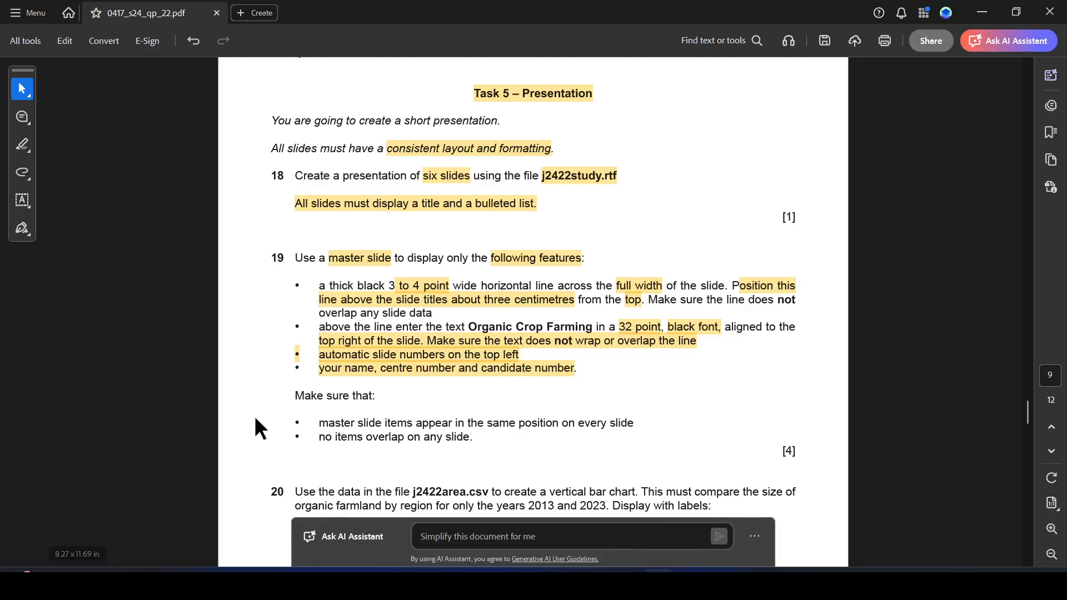
- Type the candidate name, centre and candidate number in capitals into the master footer, centred
key(alt+Tab)
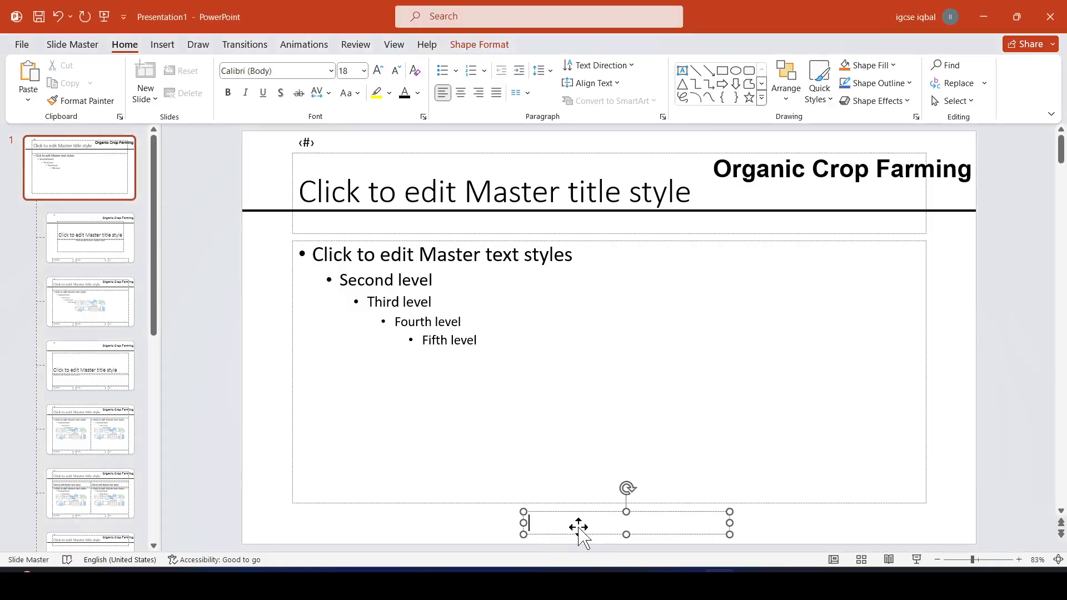
text(a)
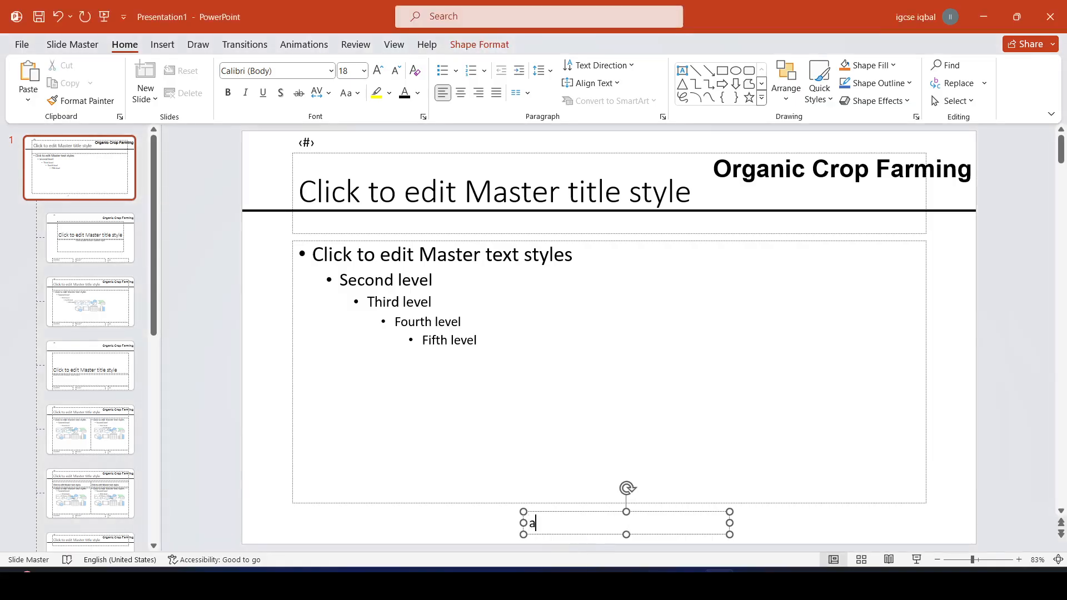
key(BackSpace)
text(ABC_)
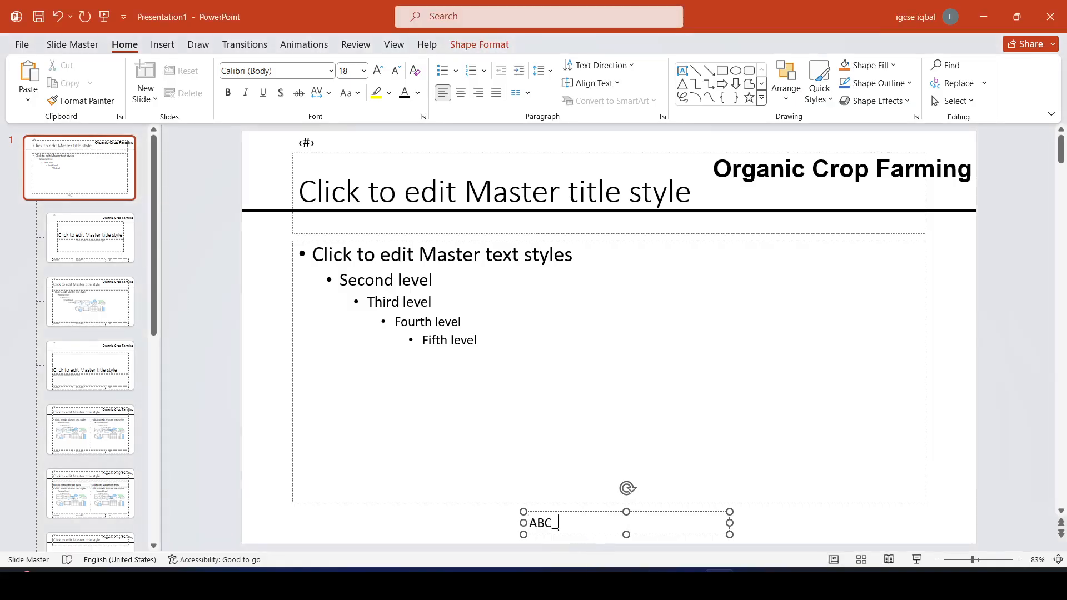
text(IN123_1234)
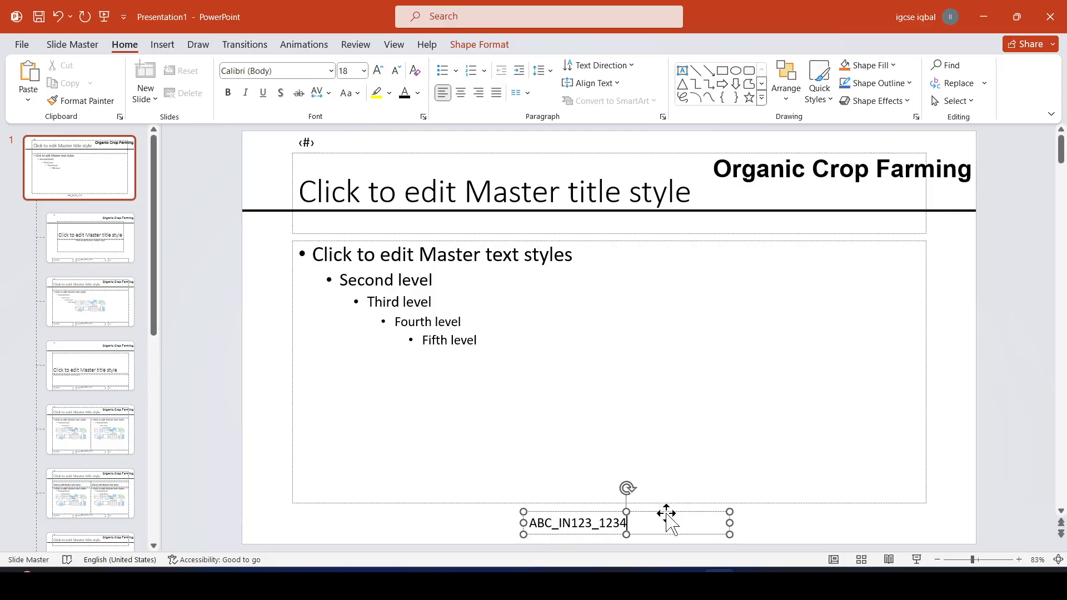
key(Escape)
click(462, 93)
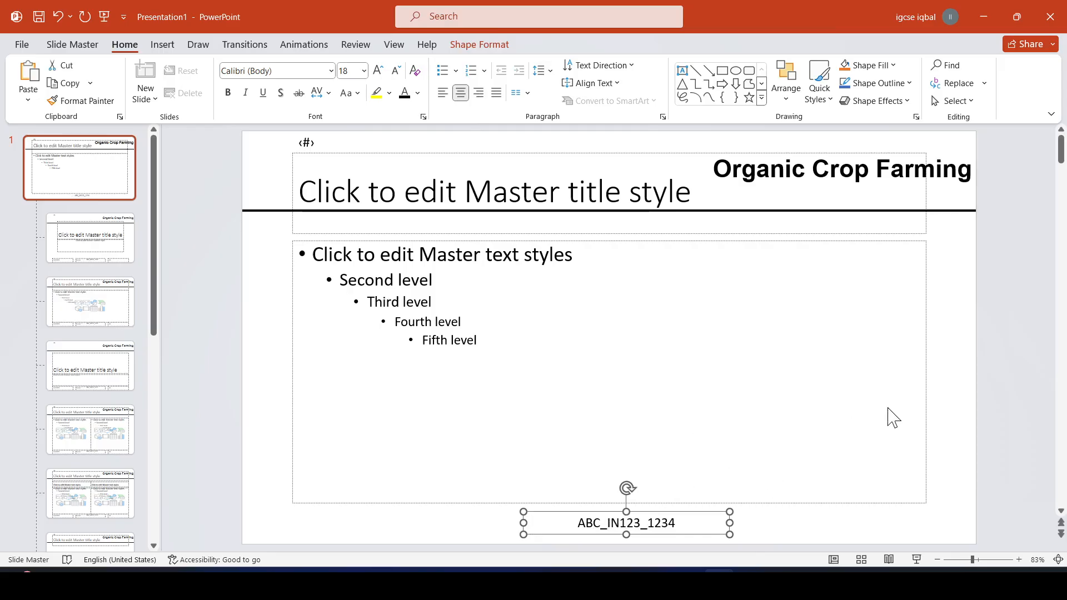
click(980, 420)
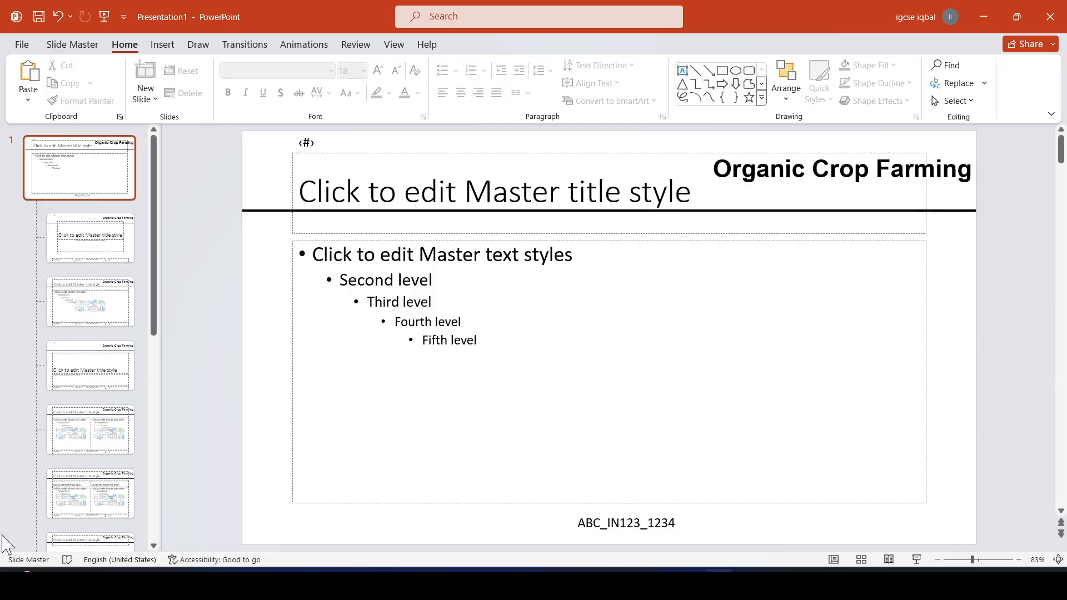
- Highlight question 19's master-slide items and no-overlap 'Make sure that' requirements in yellow
key(alt+Tab)
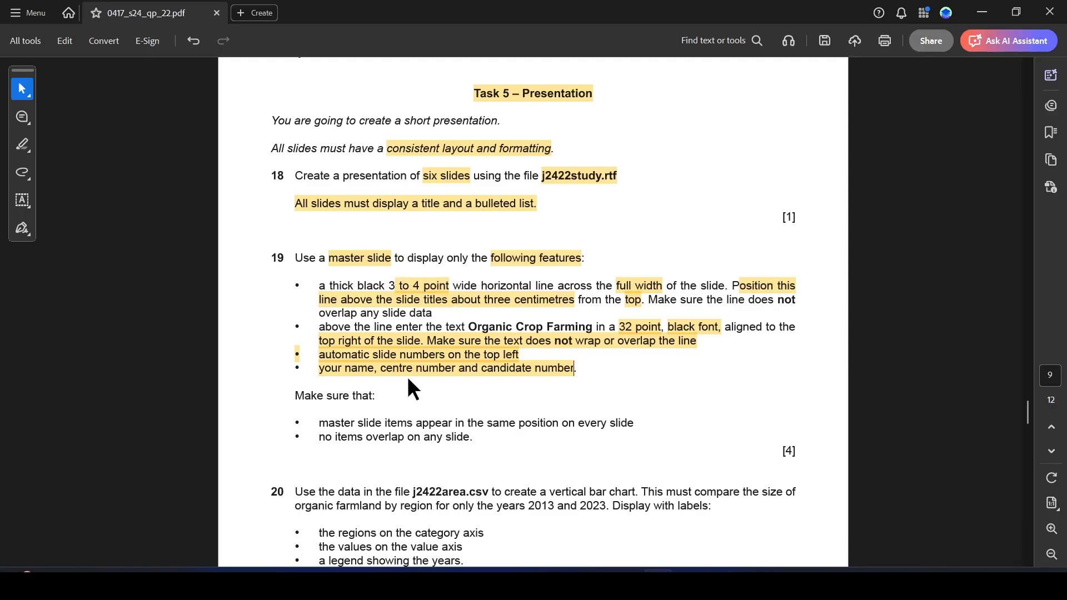
scroll(414, 348, down, 3)
scroll(415, 330, down, 1)
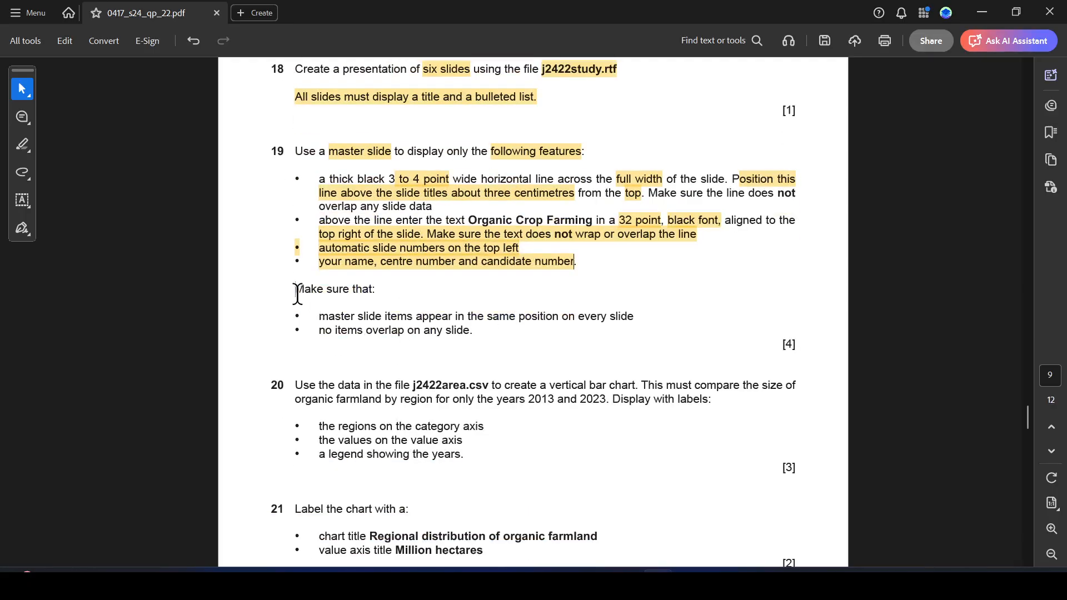
drag(298, 295, 380, 289)
drag(320, 316, 639, 316)
click(681, 339)
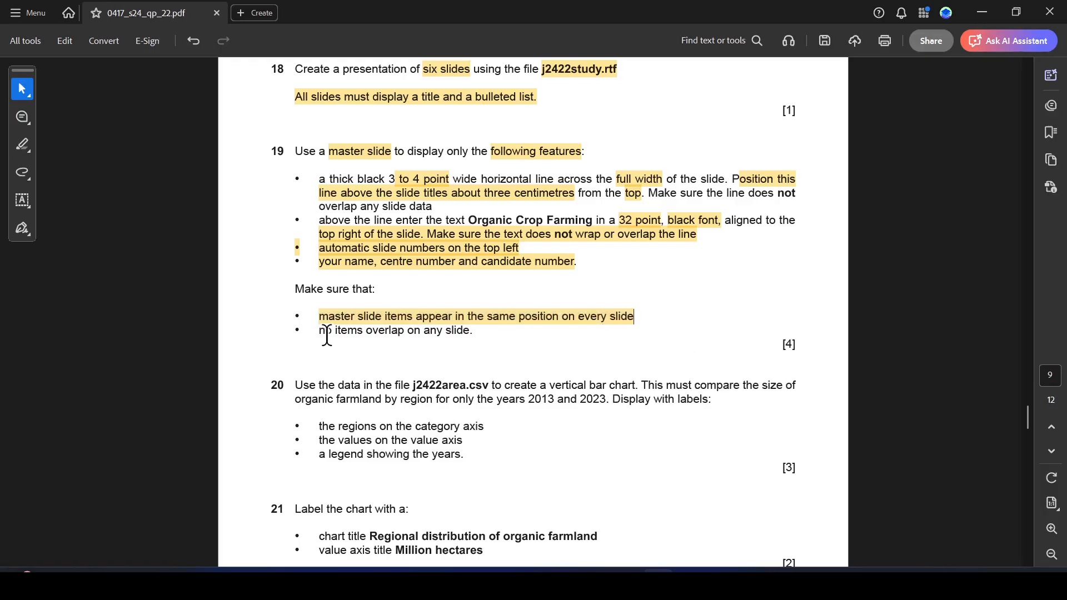
drag(320, 331, 471, 332)
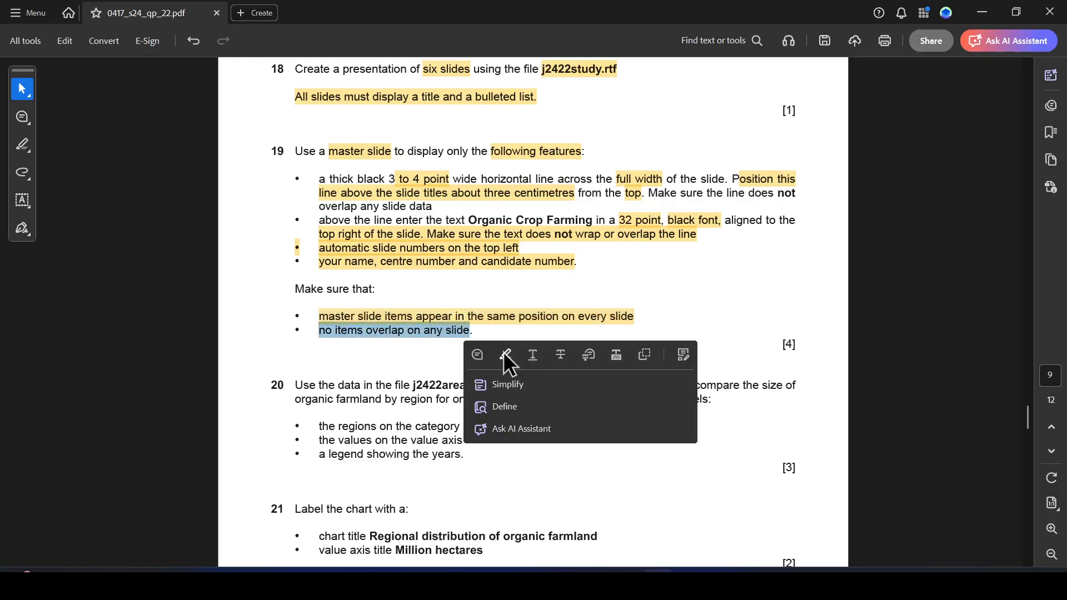
click(506, 356)
key(alt+Tab)
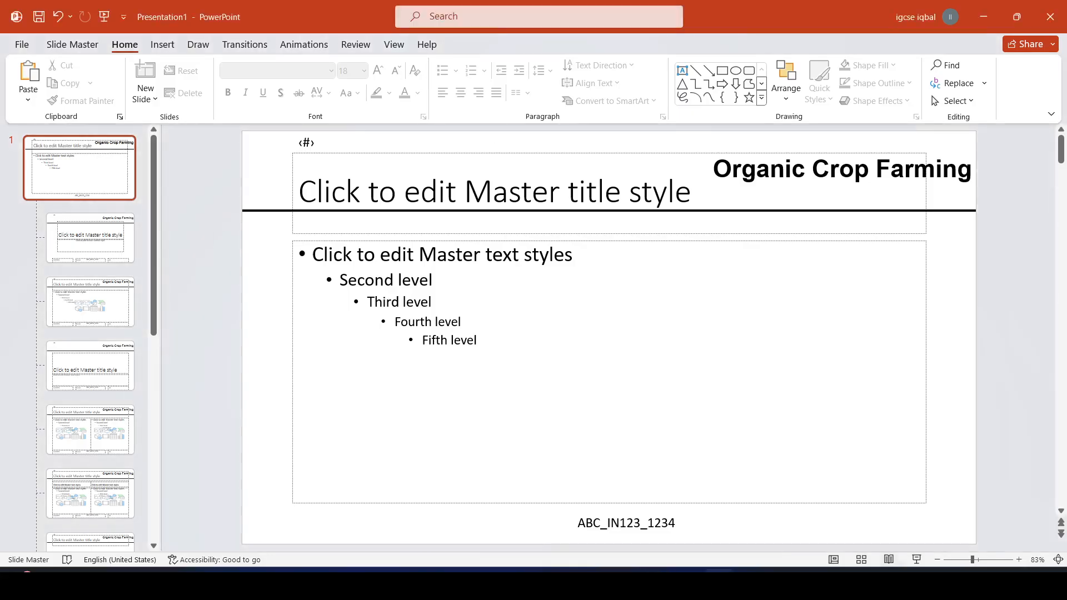
- Close master view and step through slides 1–6 to confirm the master items appear
click(833, 560)
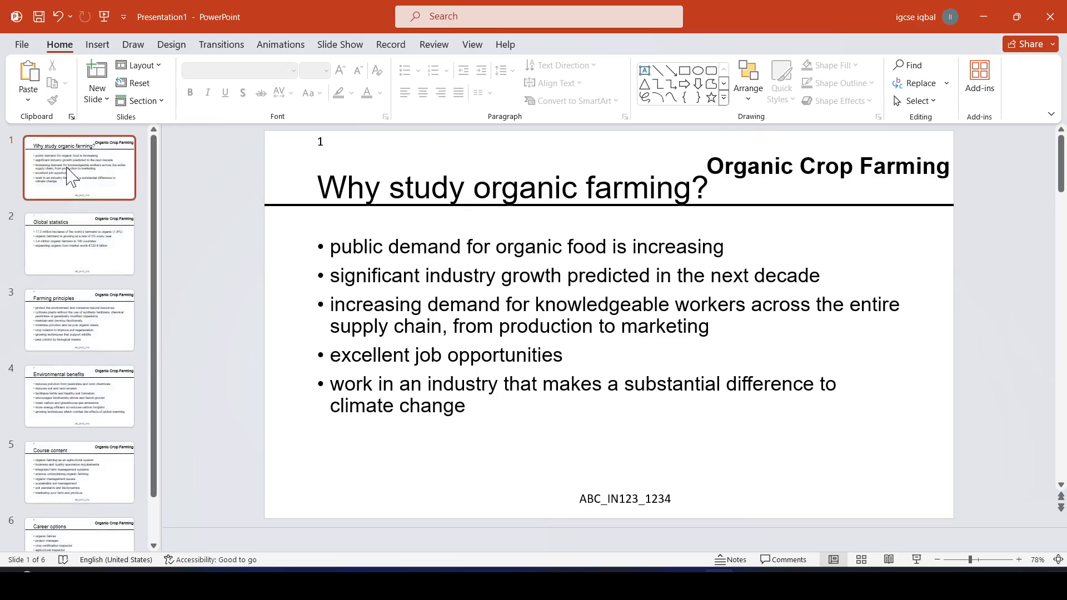
click(83, 159)
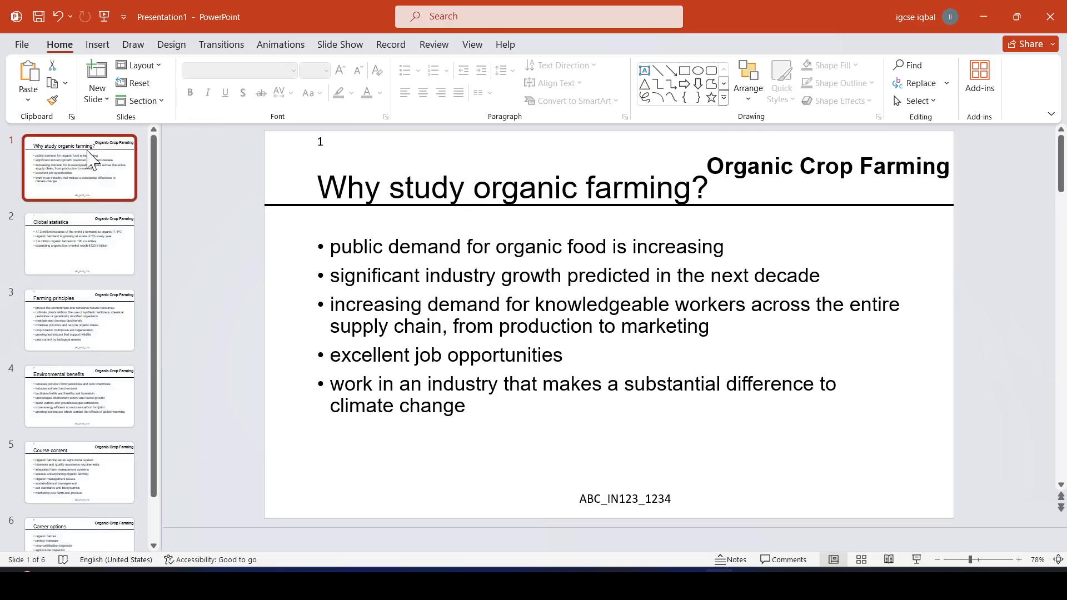
click(68, 228)
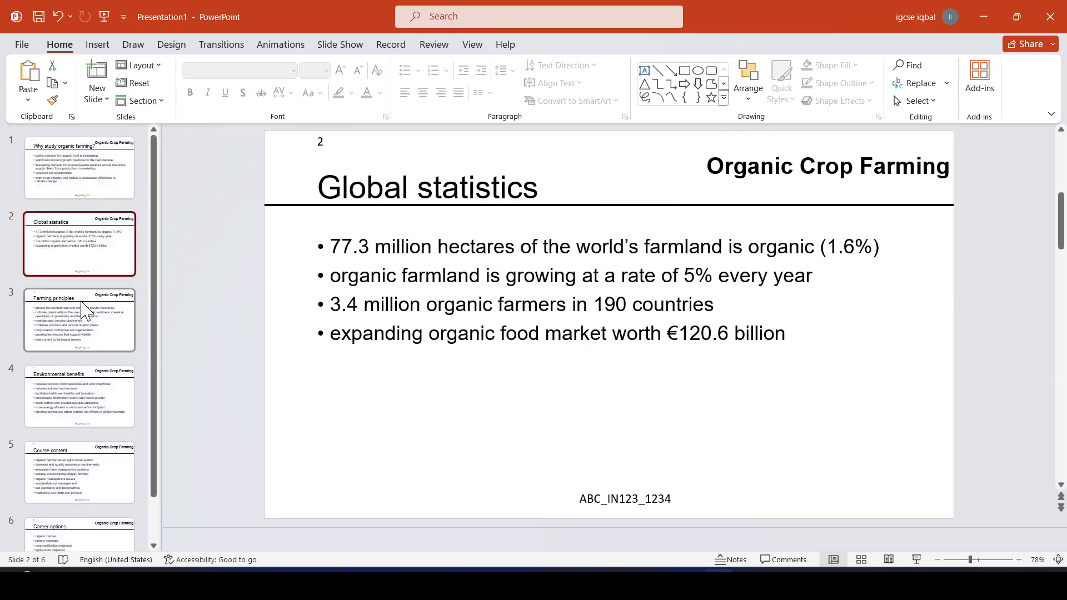
click(84, 352)
click(82, 430)
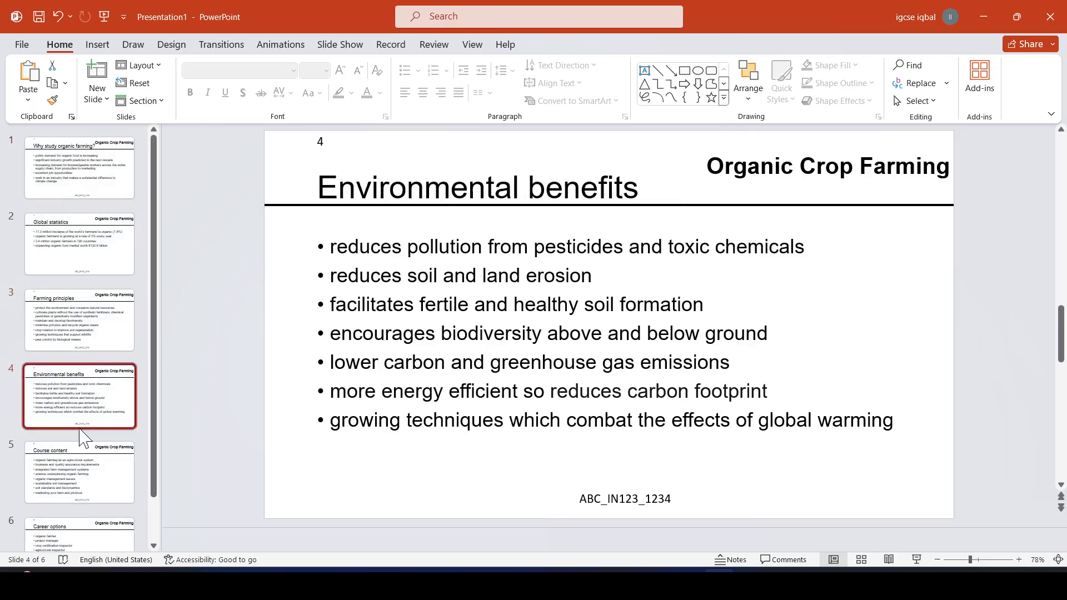
click(80, 483)
scroll(80, 483, down, 2)
click(80, 495)
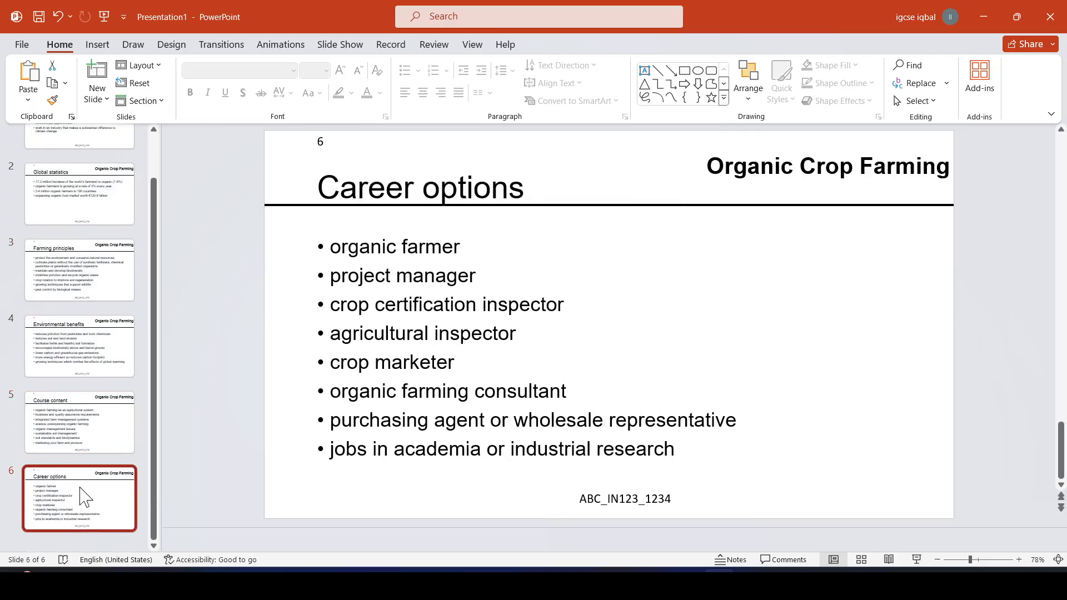
scroll(67, 222, up, 2)
click(105, 149)
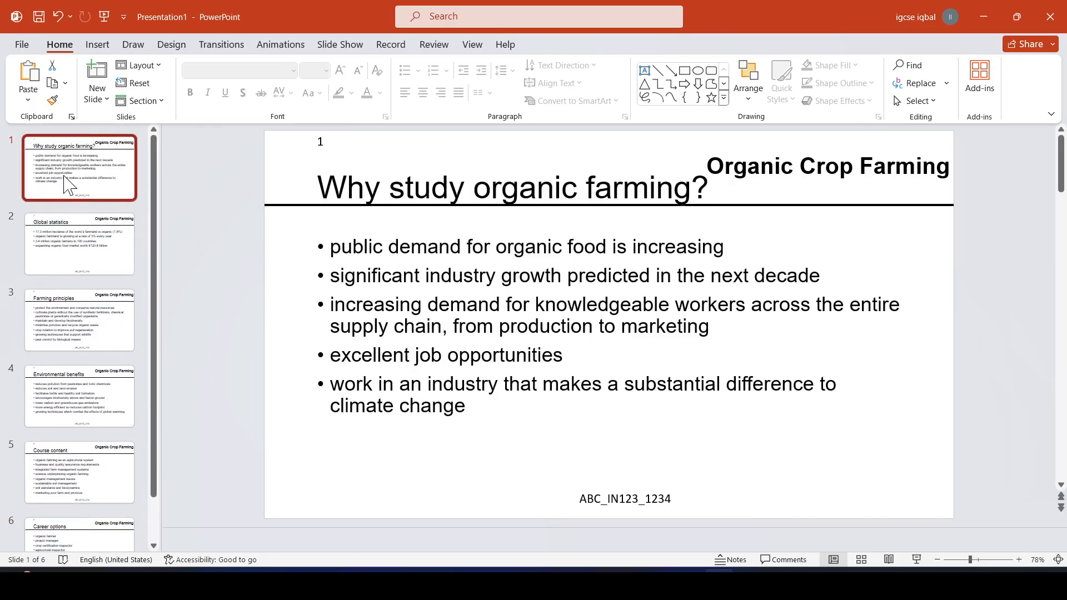
click(658, 583)
- Highlight 'j2422area.csv', 'vertical bar chart' and '2013 and 2023' in question 20 in yellow
scroll(446, 327, down, 3)
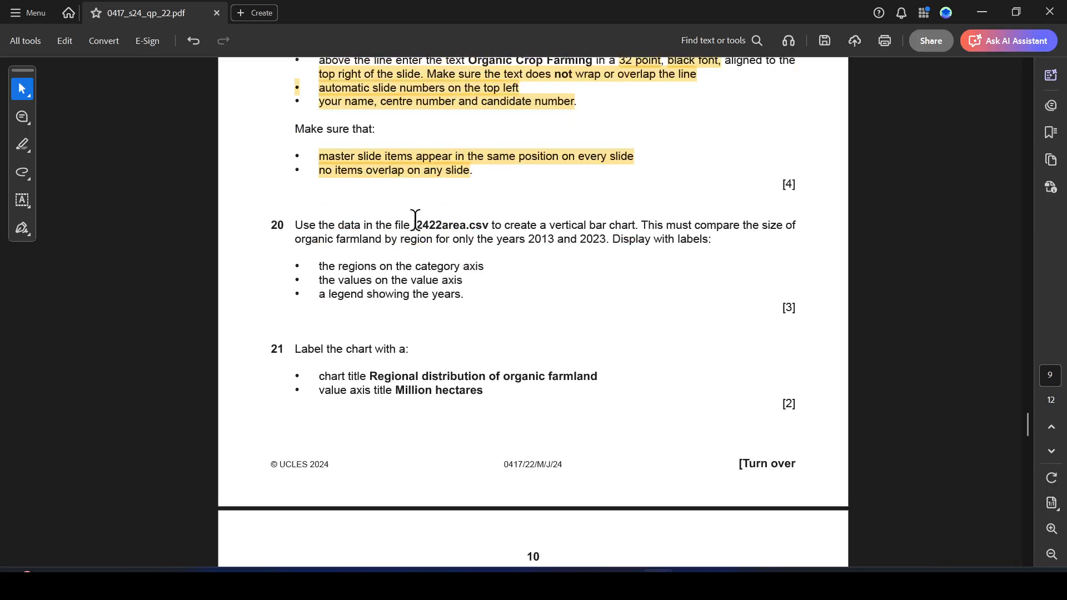
drag(415, 219, 477, 225)
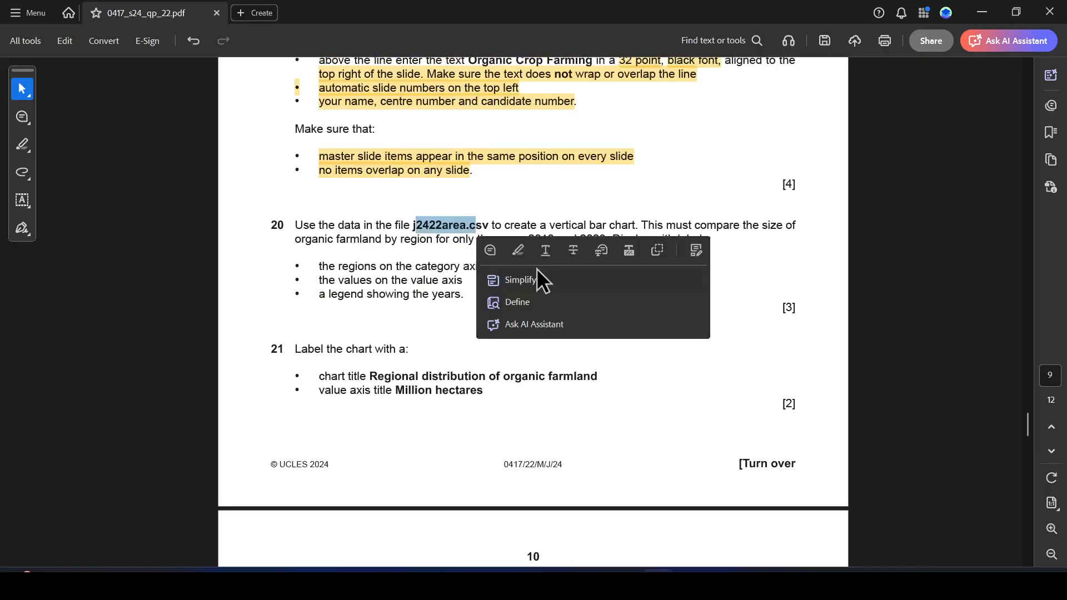
click(517, 250)
mouse_move(554, 227)
mouse_down()
mouse_move(624, 224)
mouse_move(642, 237)
mouse_up()
click(667, 250)
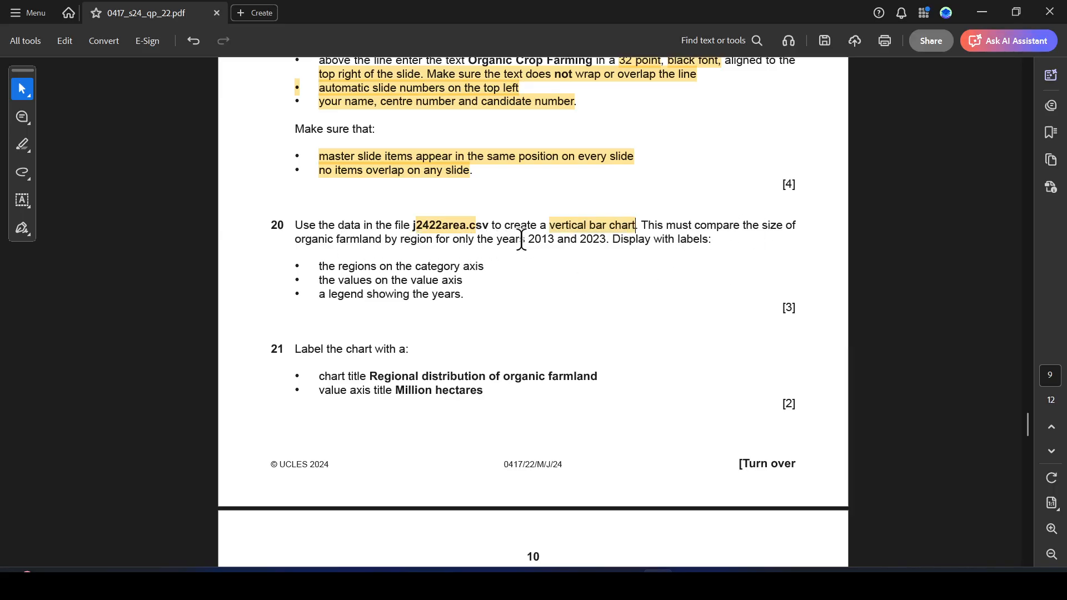
drag(529, 240, 605, 239)
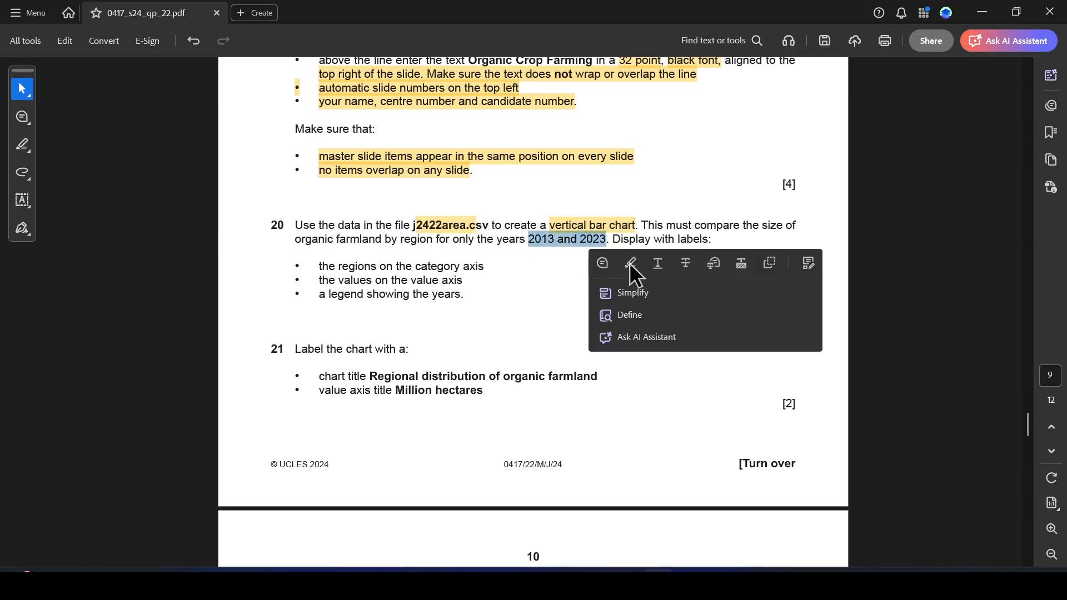
click(629, 263)
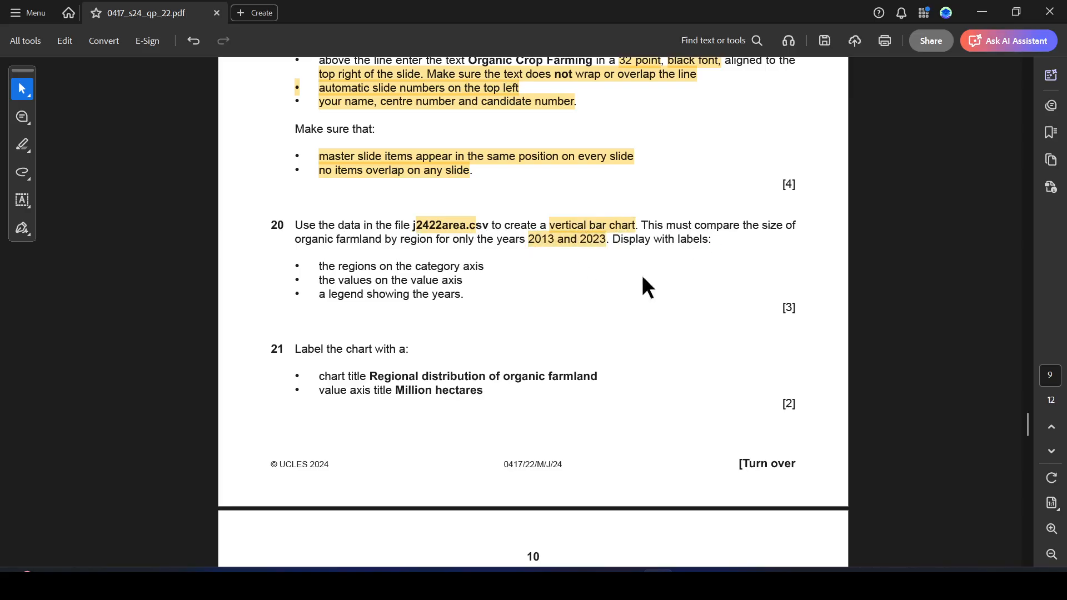
key(alt+Tab)
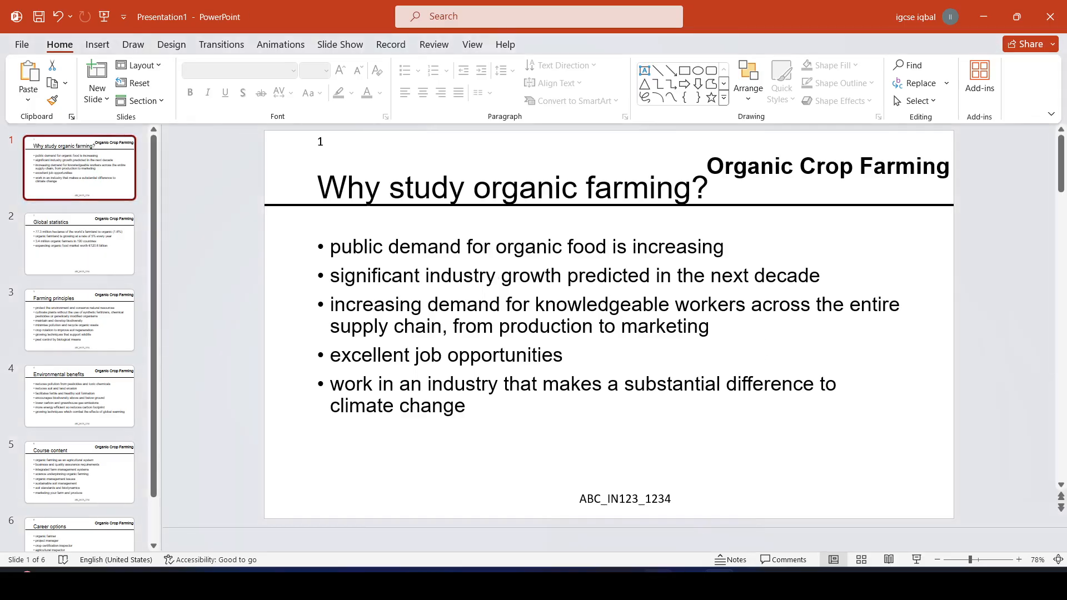
- Open j2422area.csv in Excel from the 0417_s24_sf_22 source folder
mouse_move(627, 581)
click(703, 522)
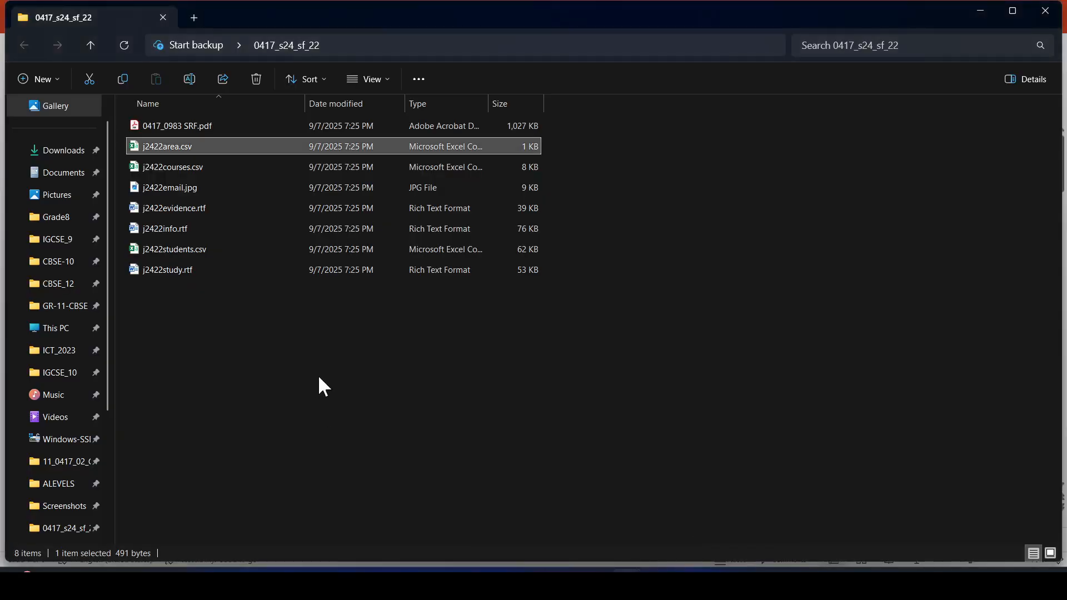
click(320, 379)
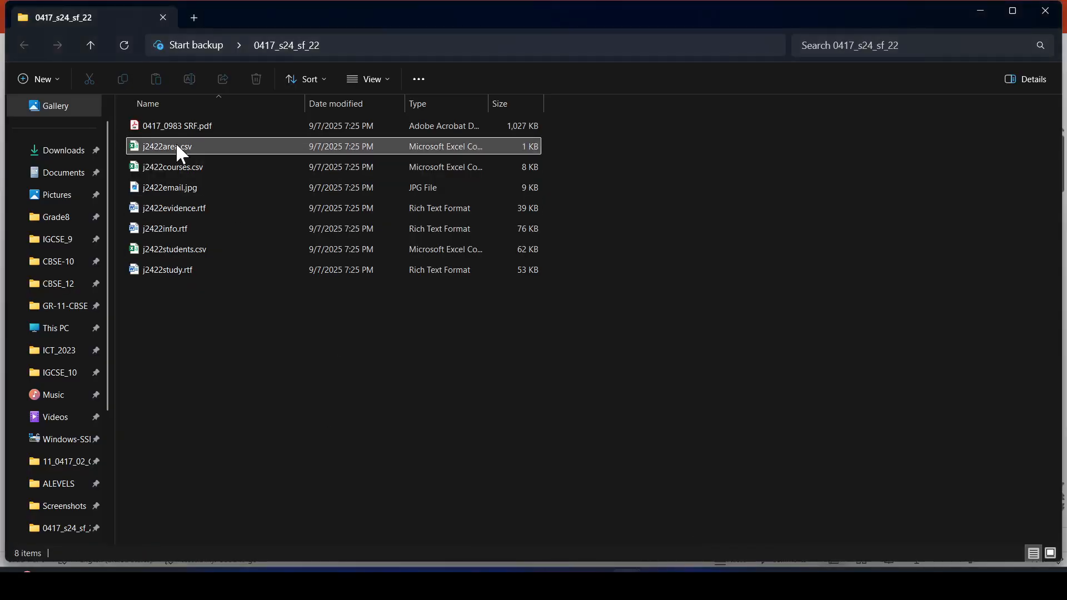
key(alt+Tab)
key(alt+Tab)
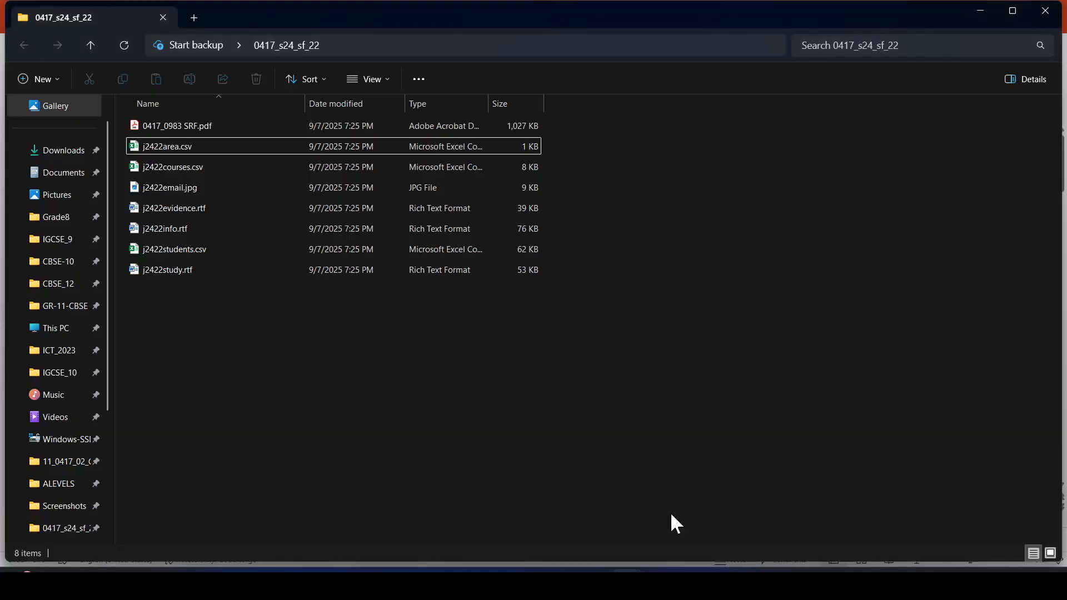
key(alt+Tab)
key(alt+Tab)
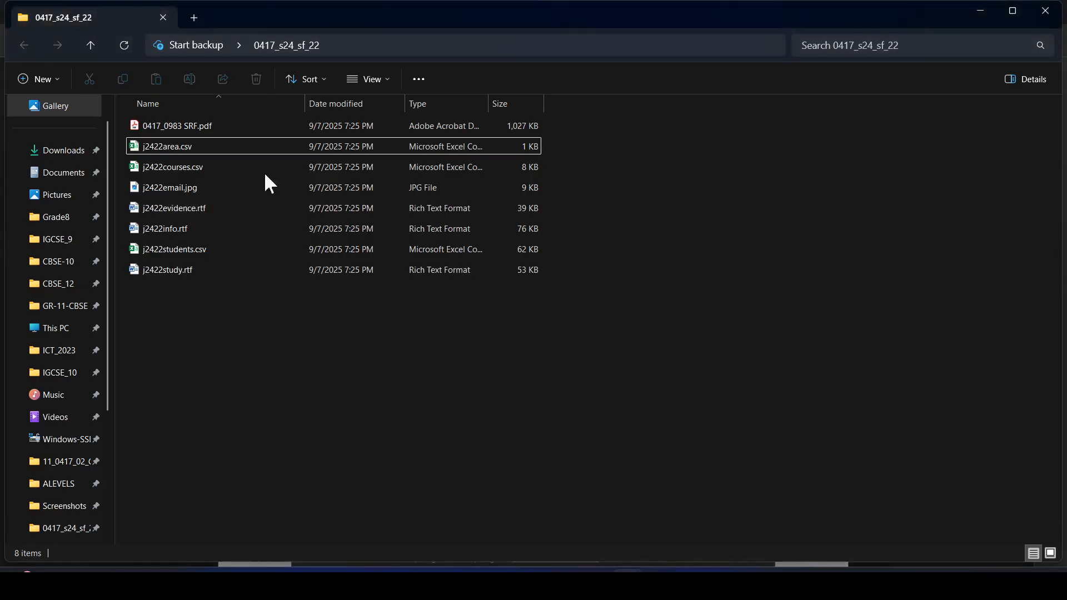
double_click(158, 146)
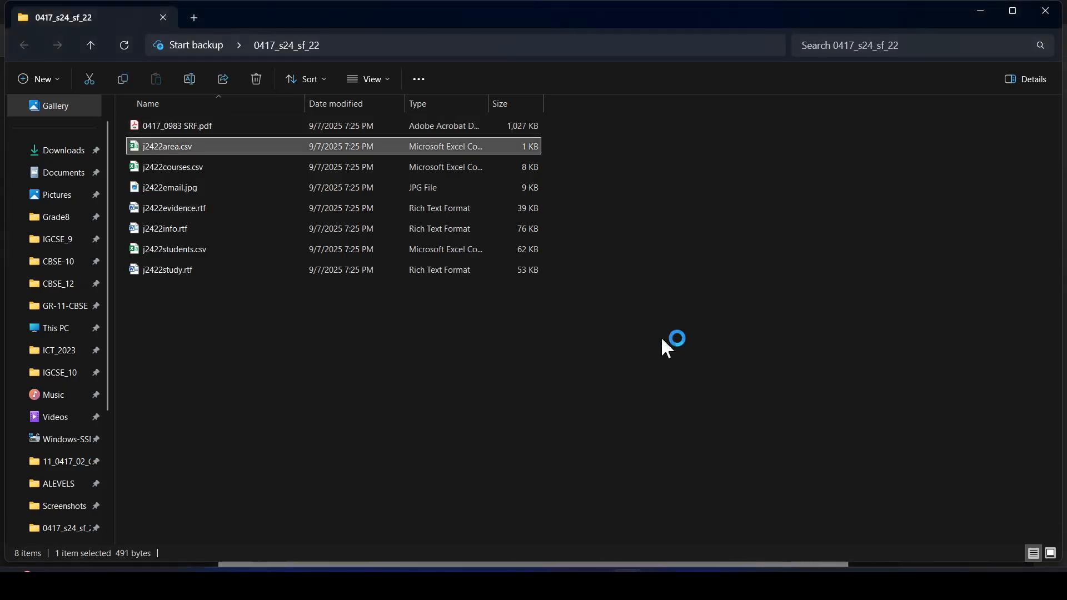
key(alt+Tab)
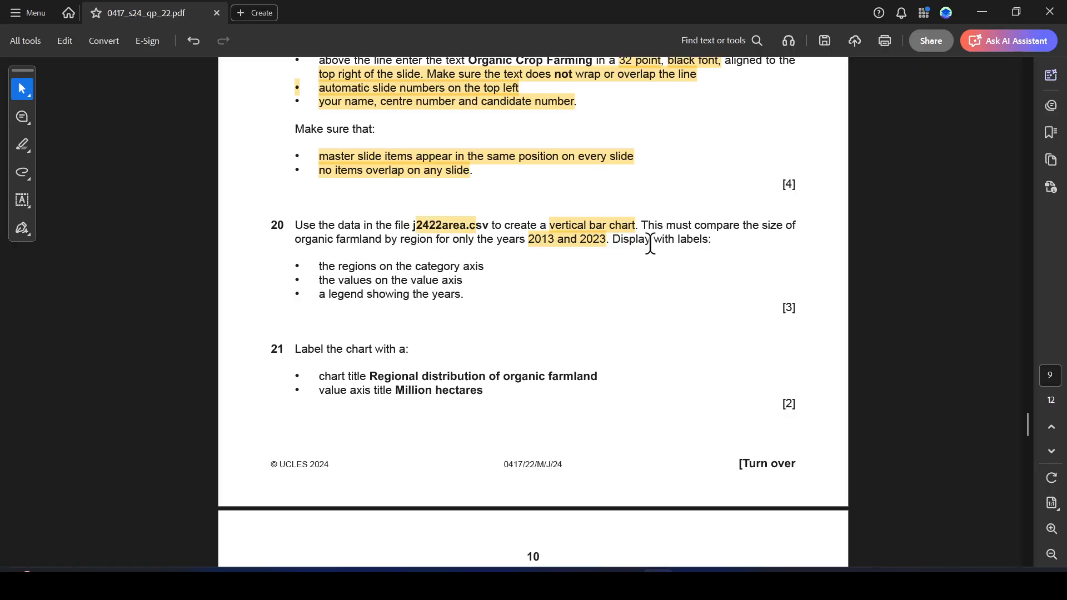
key(alt+Tab)
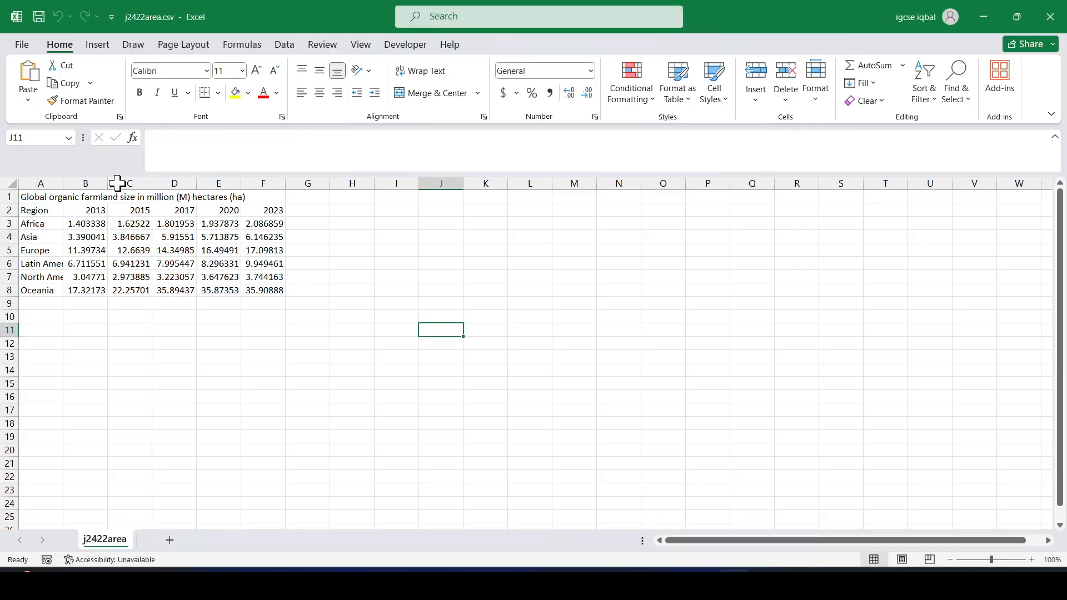
- Delete the 2015, 2017 and 2020 year columns (C:E) from the farmland sheet
click(129, 184)
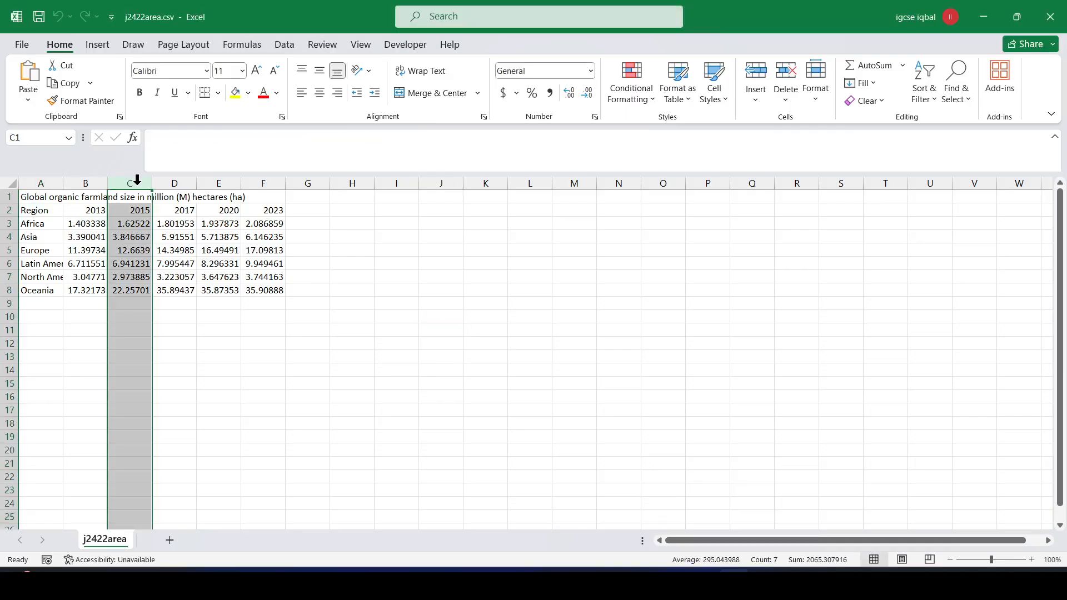
click(176, 330)
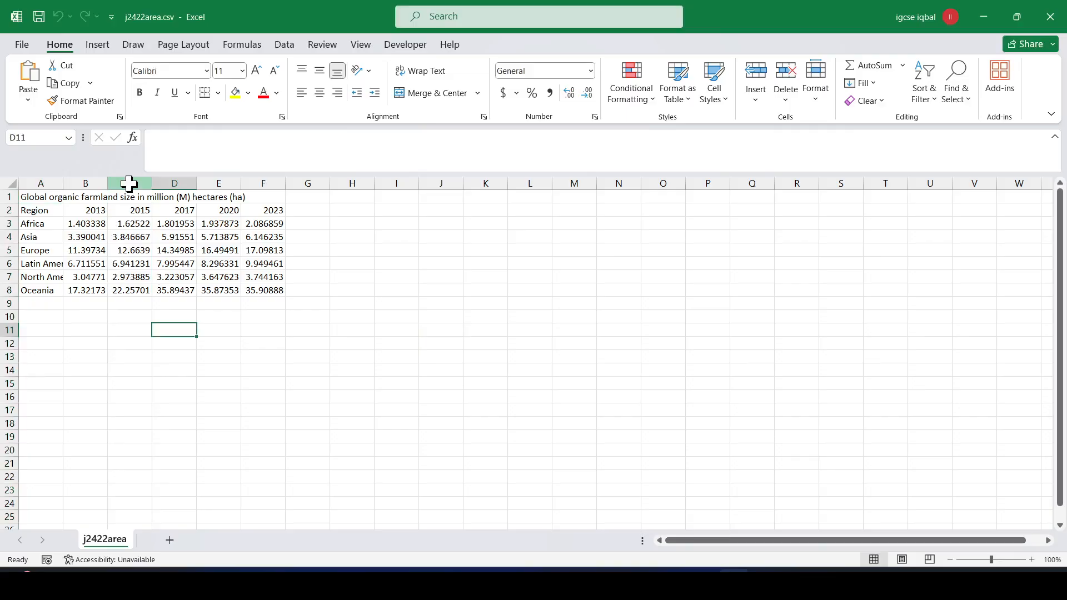
drag(129, 184, 216, 179)
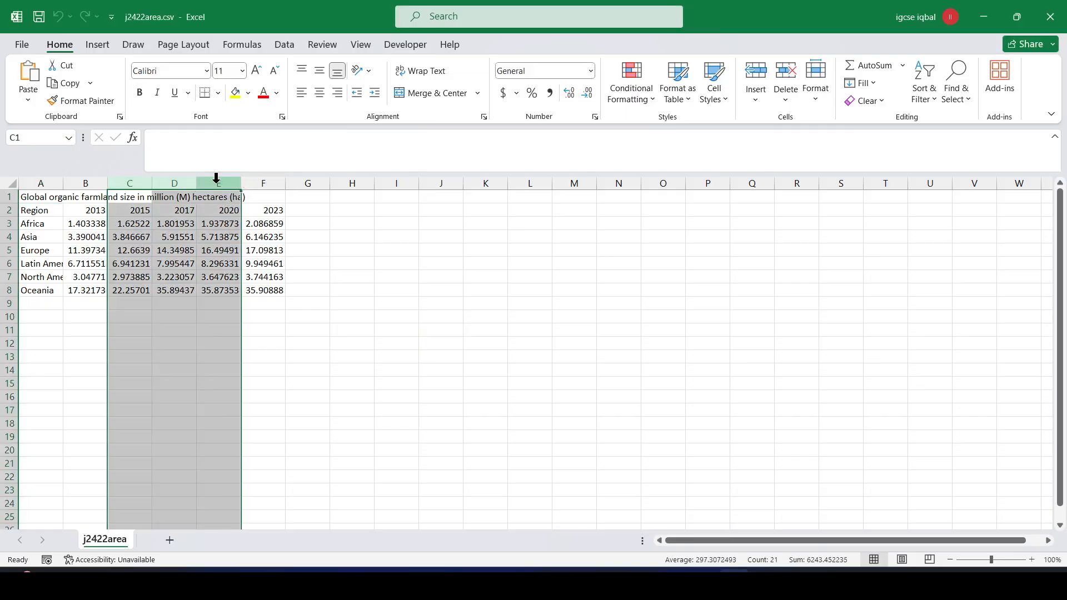
right_click(217, 184)
click(251, 343)
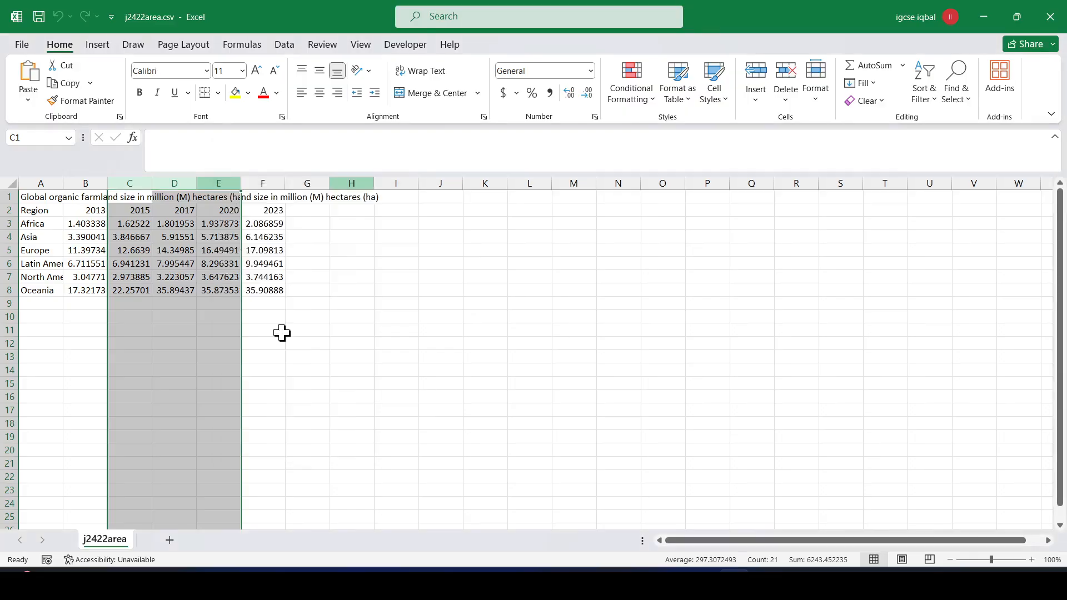
- AutoFit every column, then select the region names with their 2013 and 2023 values
click(366, 303)
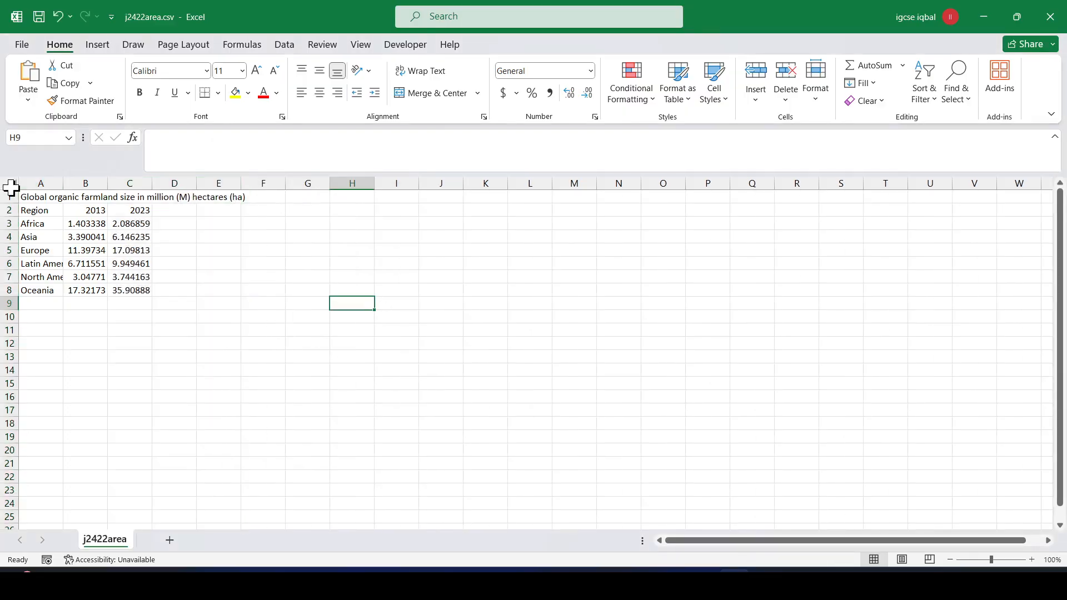
click(13, 184)
double_click(63, 179)
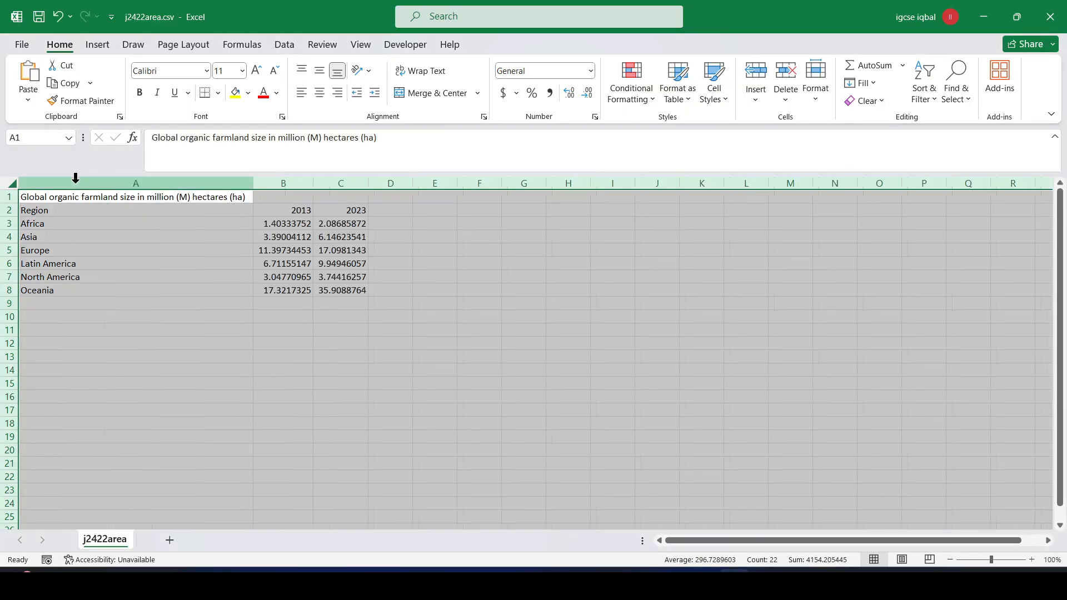
click(297, 358)
drag(43, 218, 352, 290)
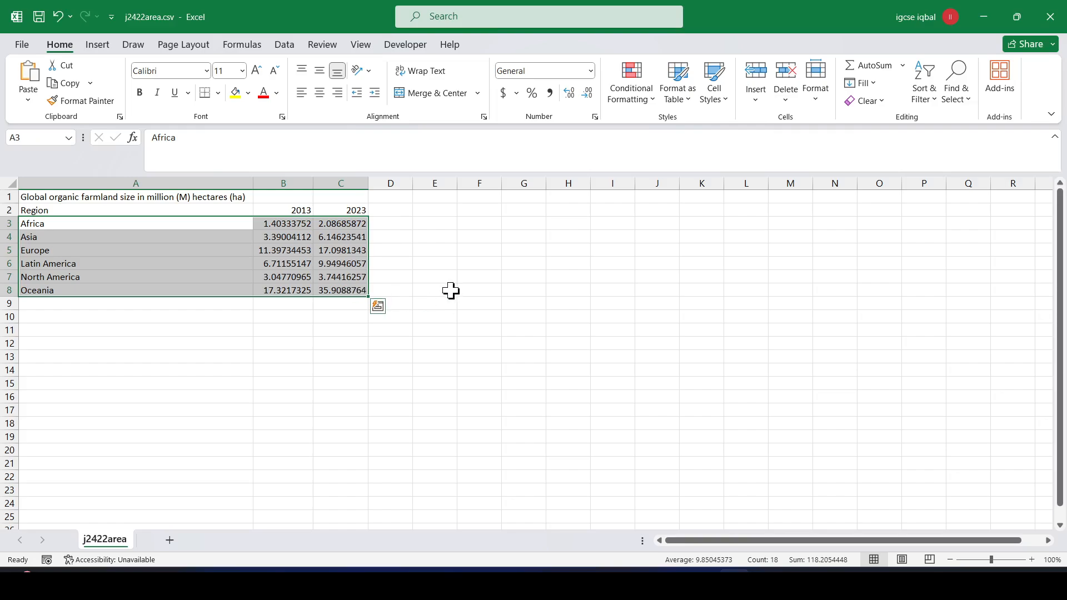
- Insert a clustered column chart of each region's 2013 and 2023 farmland figures
click(96, 46)
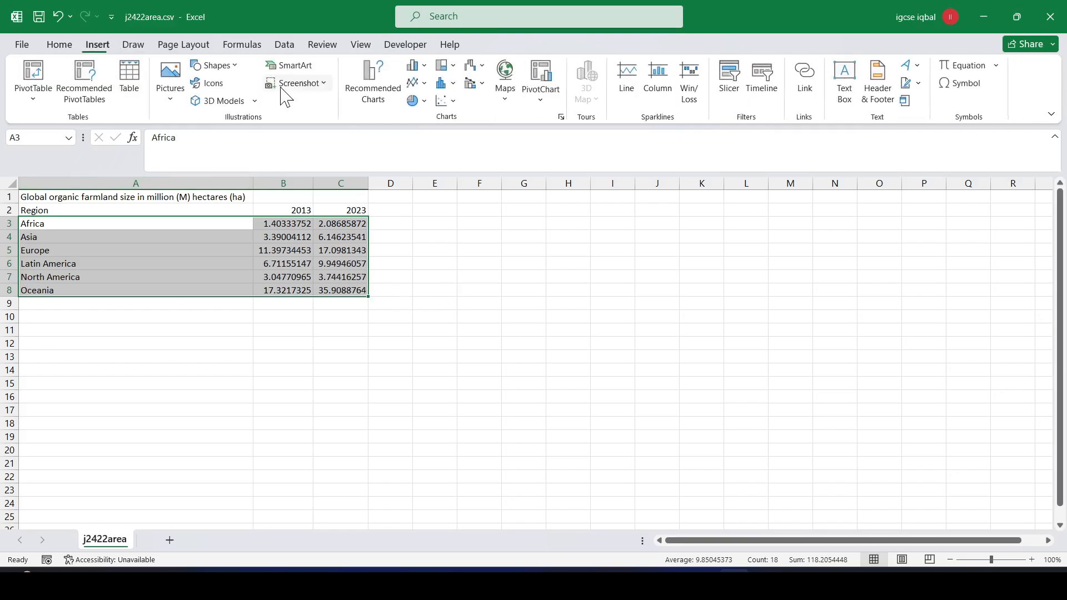
click(425, 66)
click(432, 115)
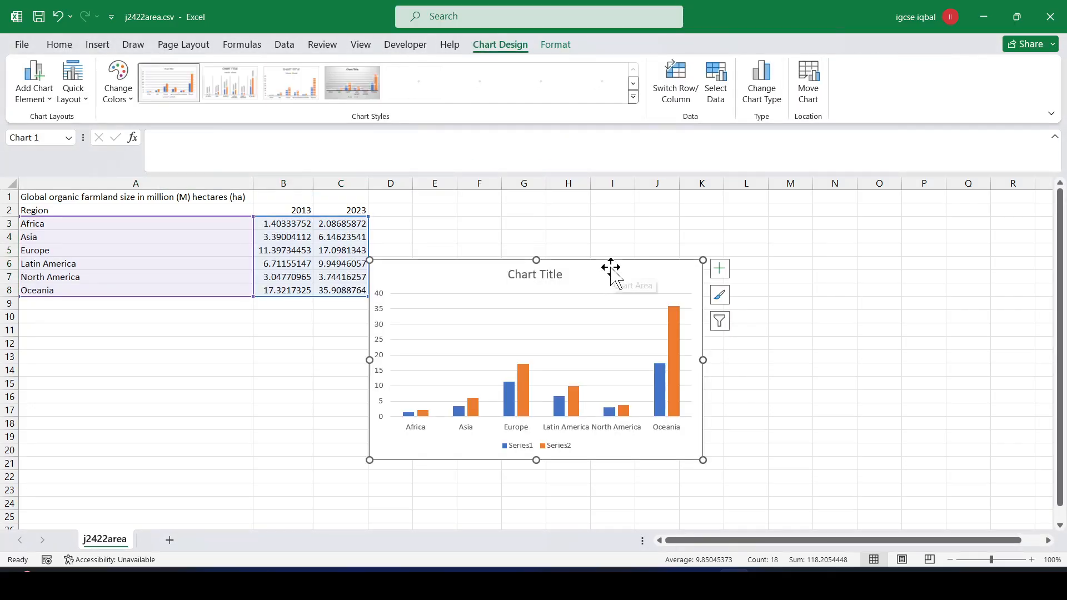
key(alt+Tab)
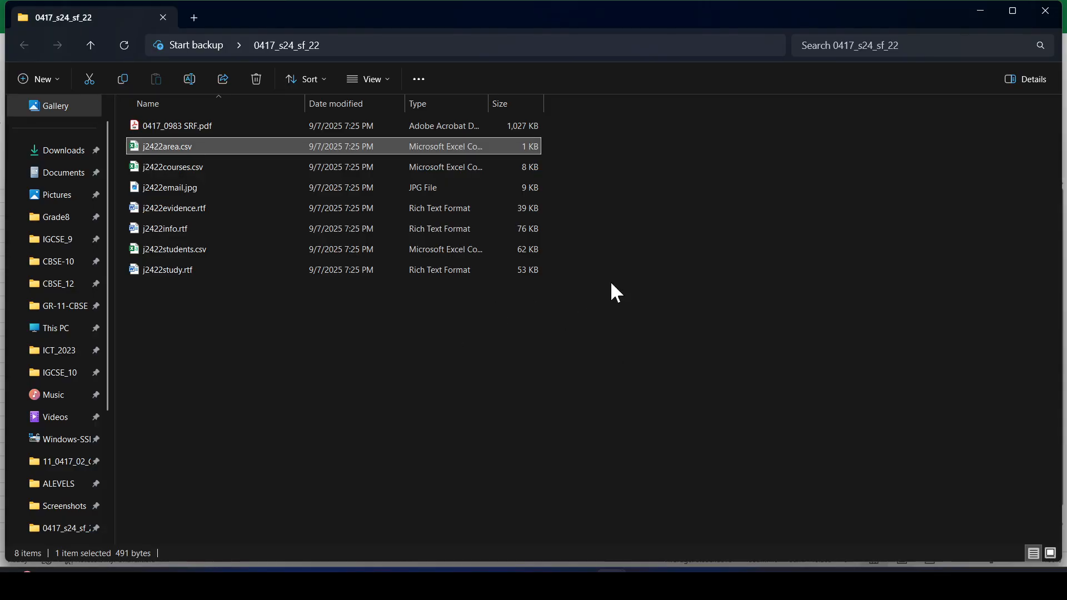
- Highlight question 20's 'values on the value axis' requirement in the exam PDF
key(alt+Tab)
key(alt+Tab)
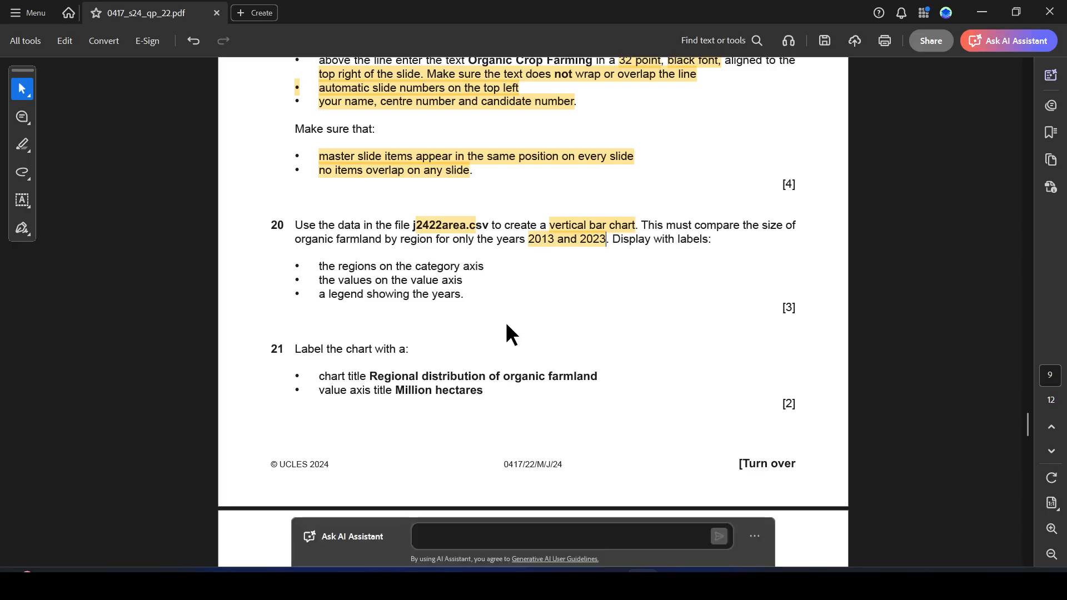
scroll(505, 322, down, 3)
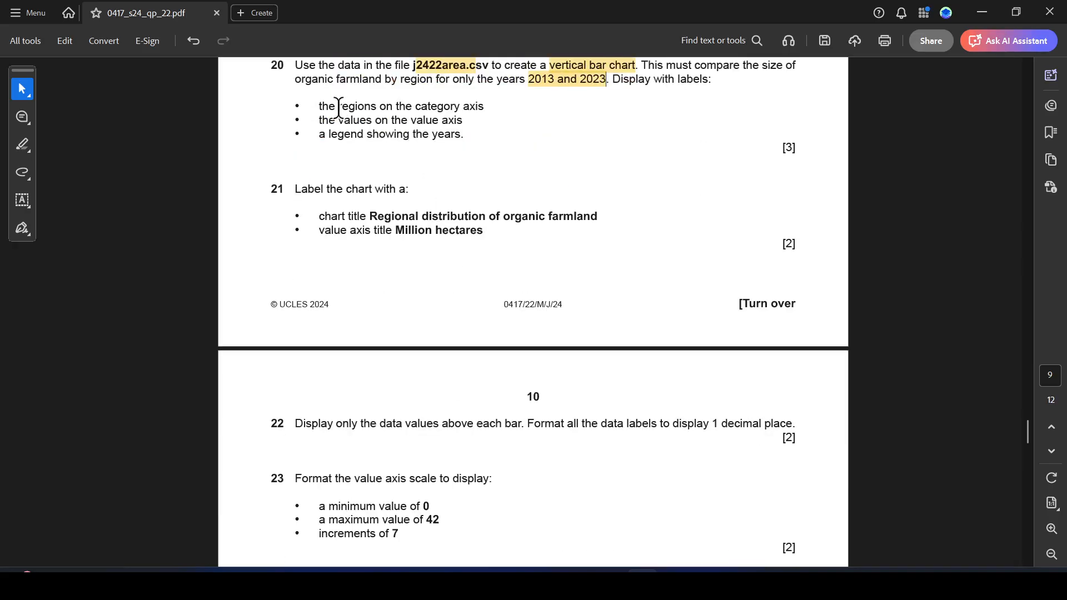
drag(320, 104, 466, 104)
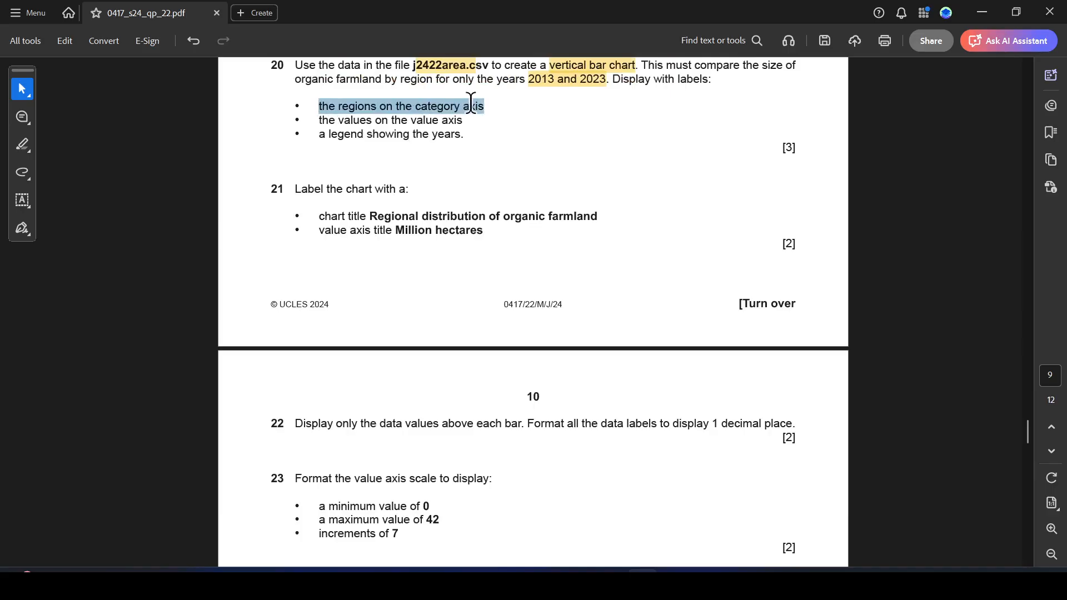
drag(321, 120, 459, 121)
click(499, 146)
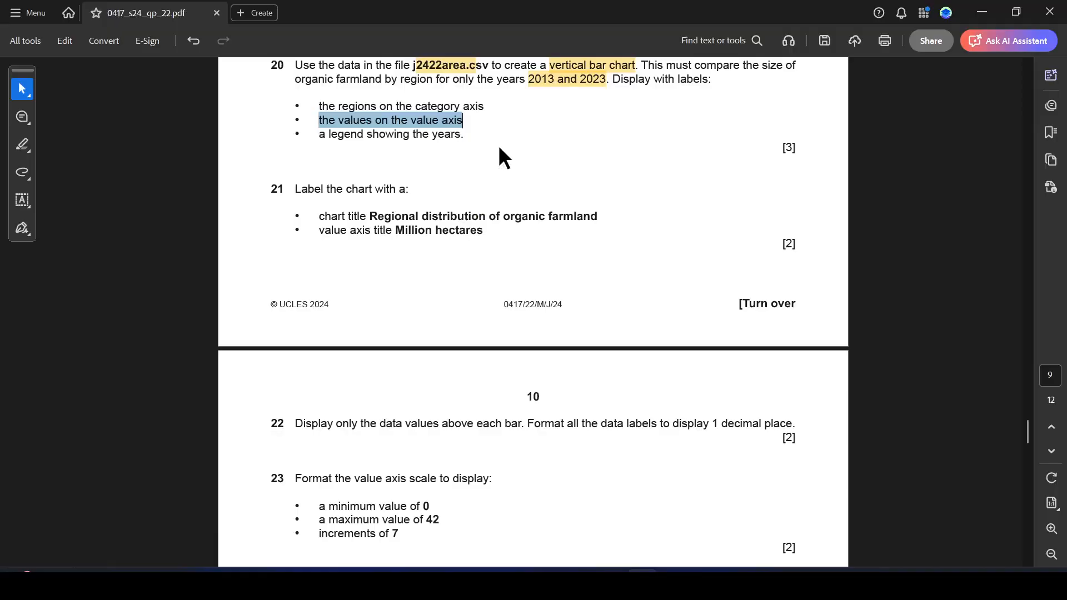
key(alt+Tab)
- Highlight question 20's requirement for a legend showing the years in the PDF
click(382, 350)
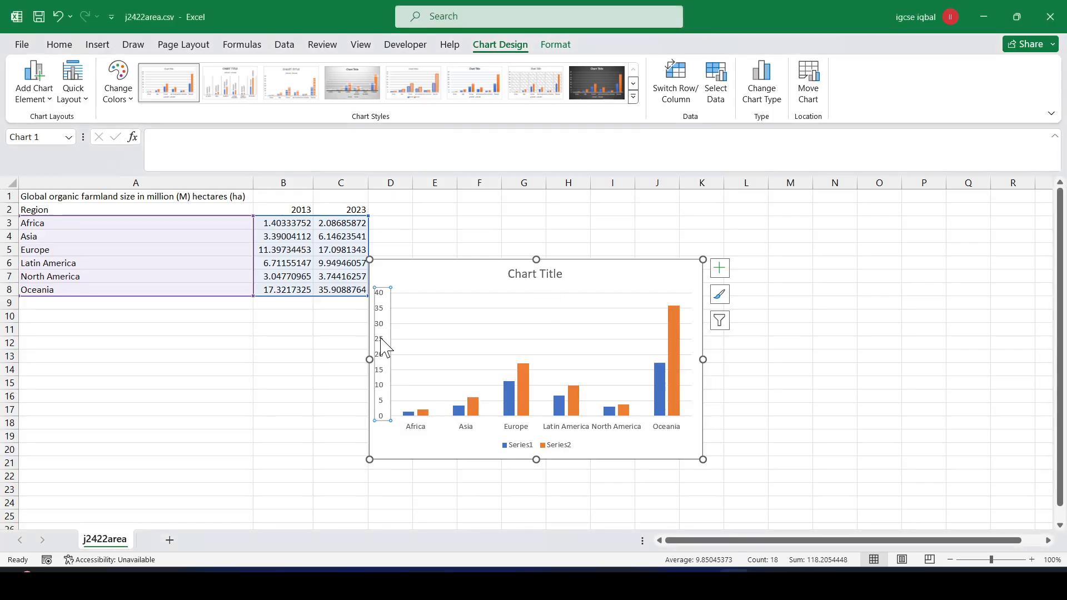
click(548, 445)
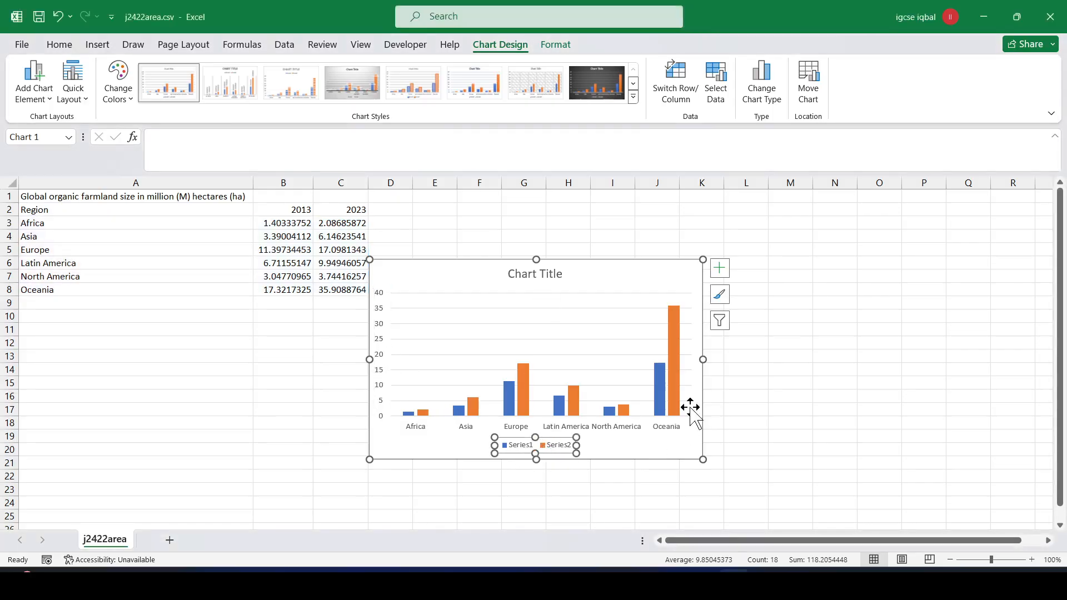
key(alt+Tab)
key(alt+Tab)
click(643, 584)
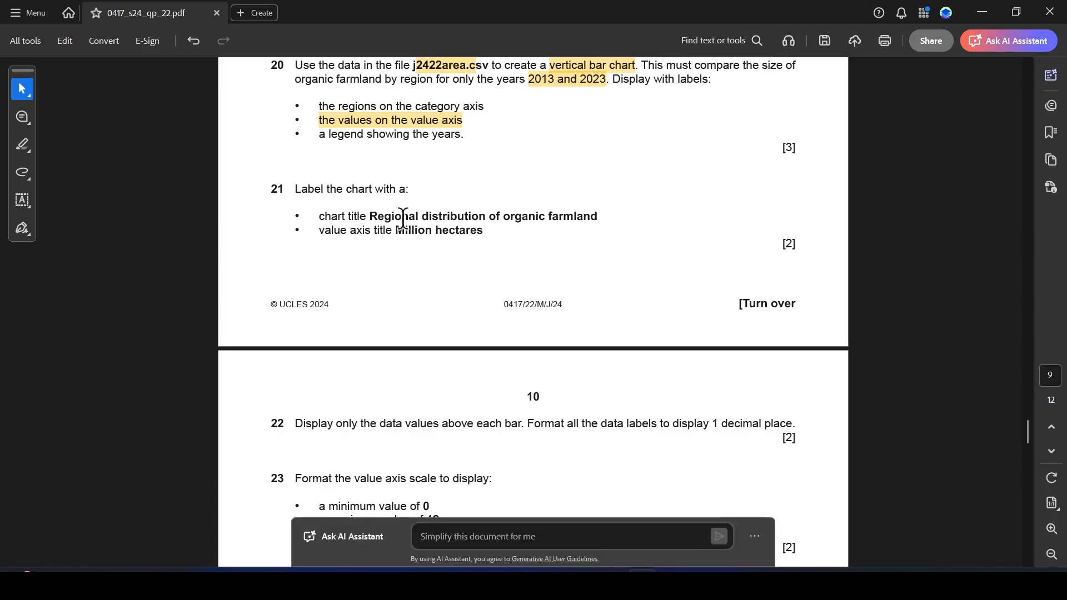
drag(320, 136, 460, 139)
click(493, 157)
key(alt+Tab)
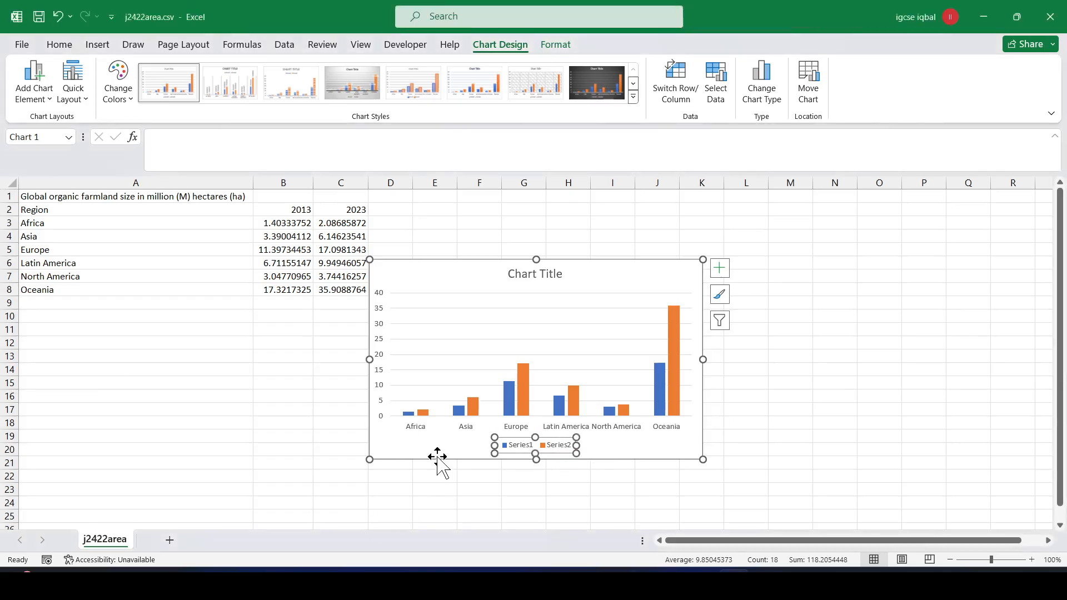
- Check the chart's axes, then open the Format Legend pane with Ctrl+1
click(415, 427)
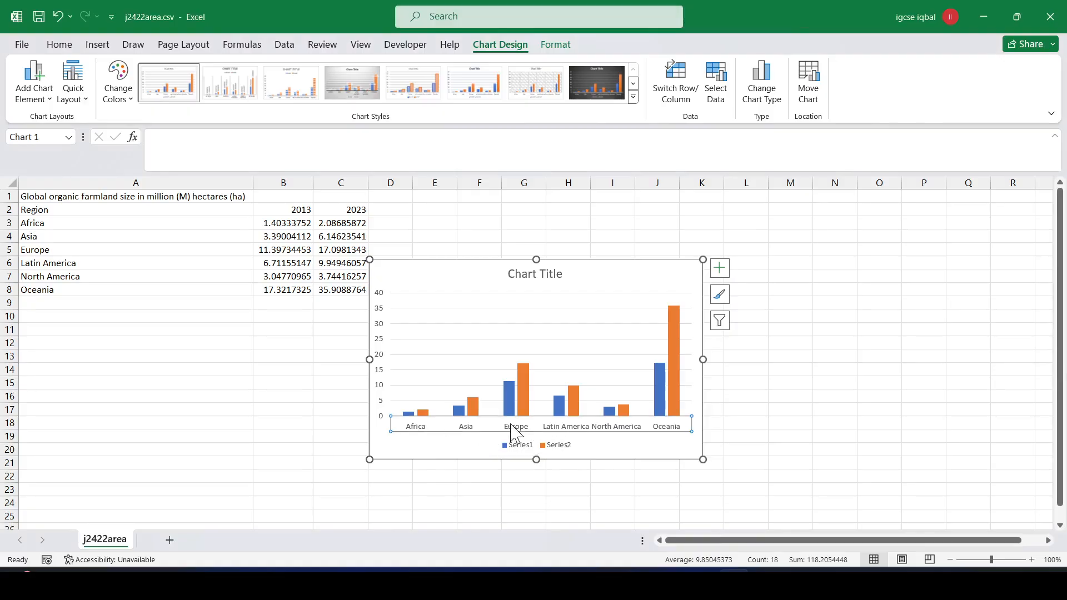
click(381, 321)
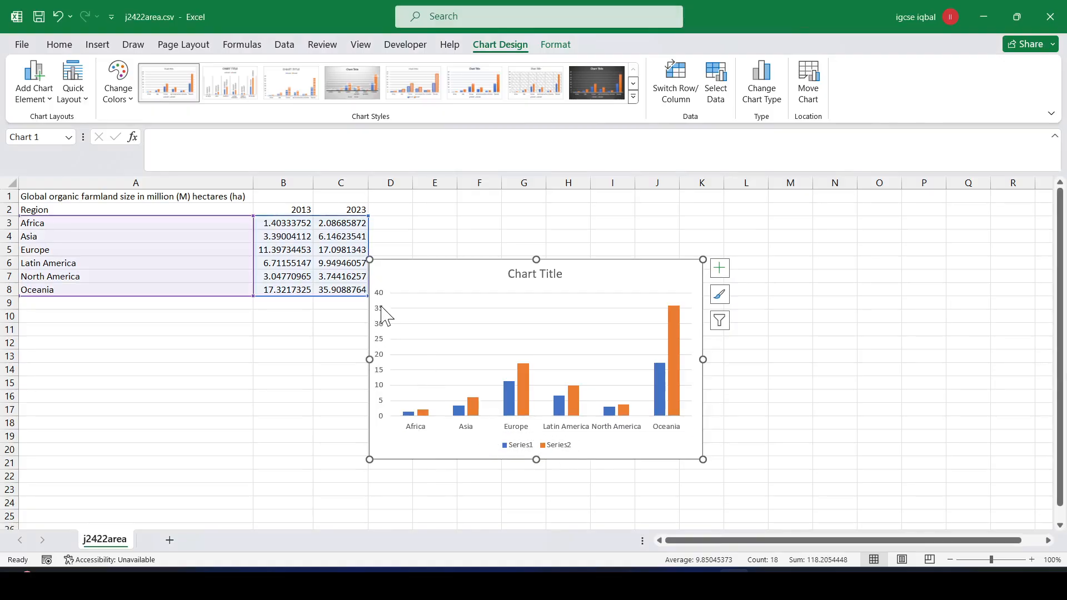
click(382, 307)
click(516, 446)
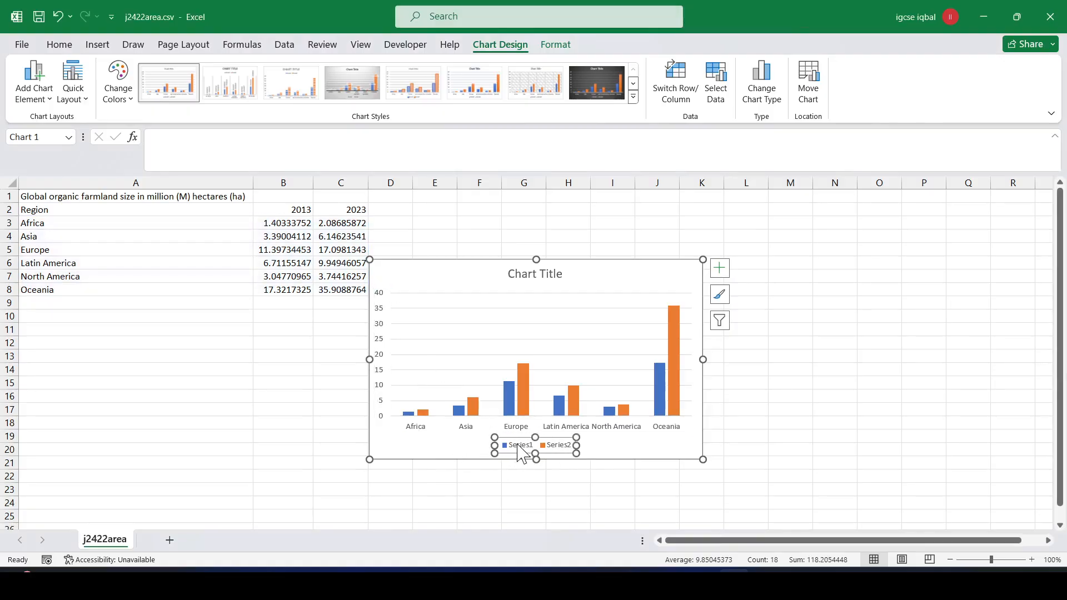
right_click(521, 453)
key(Escape)
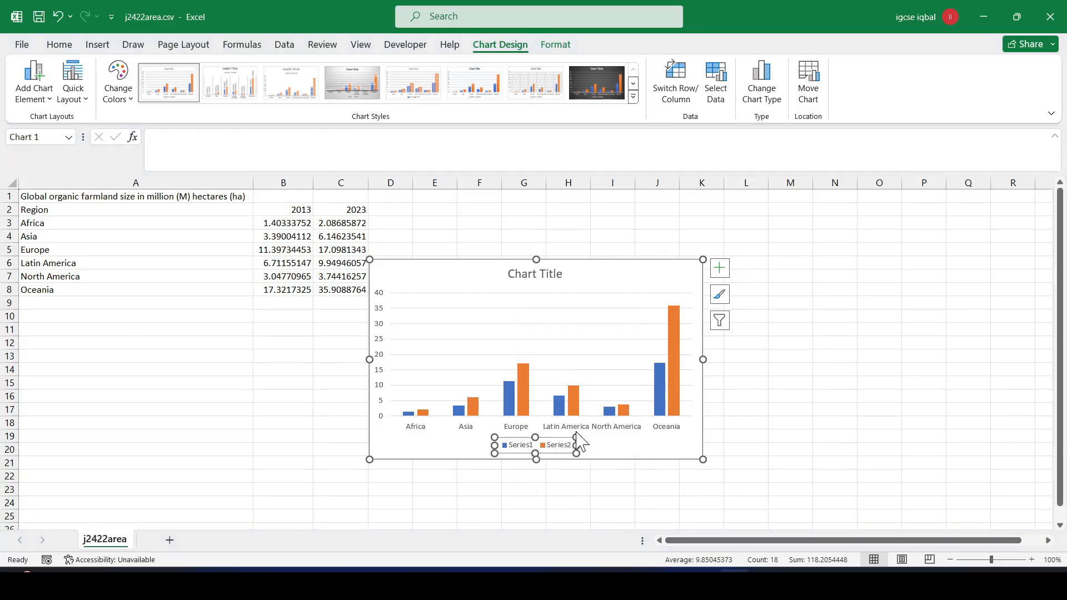
key(ctrl+1)
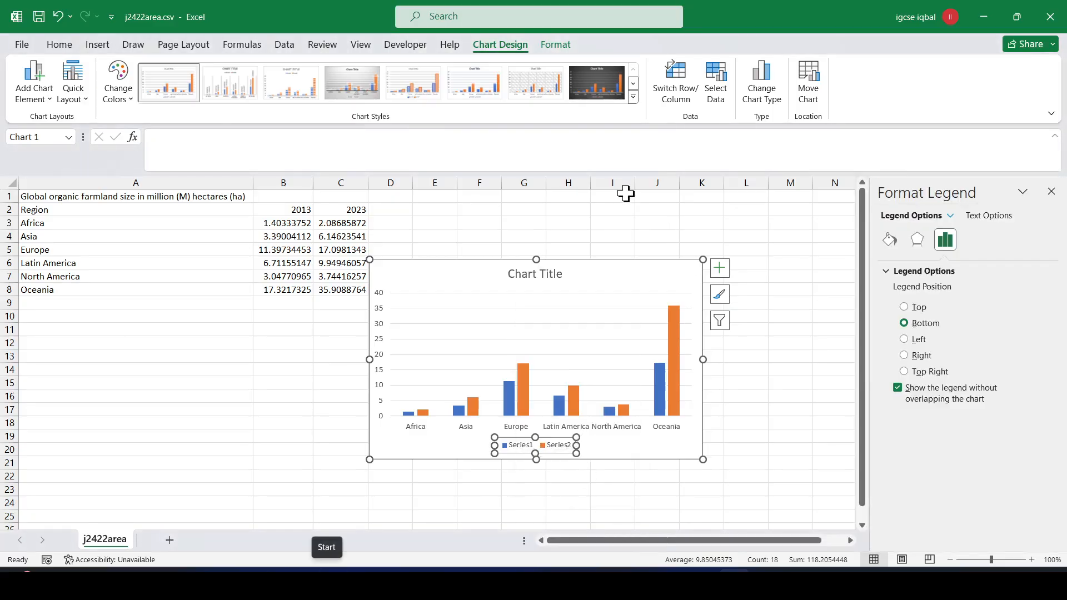
- Rename the chart series Series1 to 2013 and Series2 to 2023 through Select Data
right_click(511, 445)
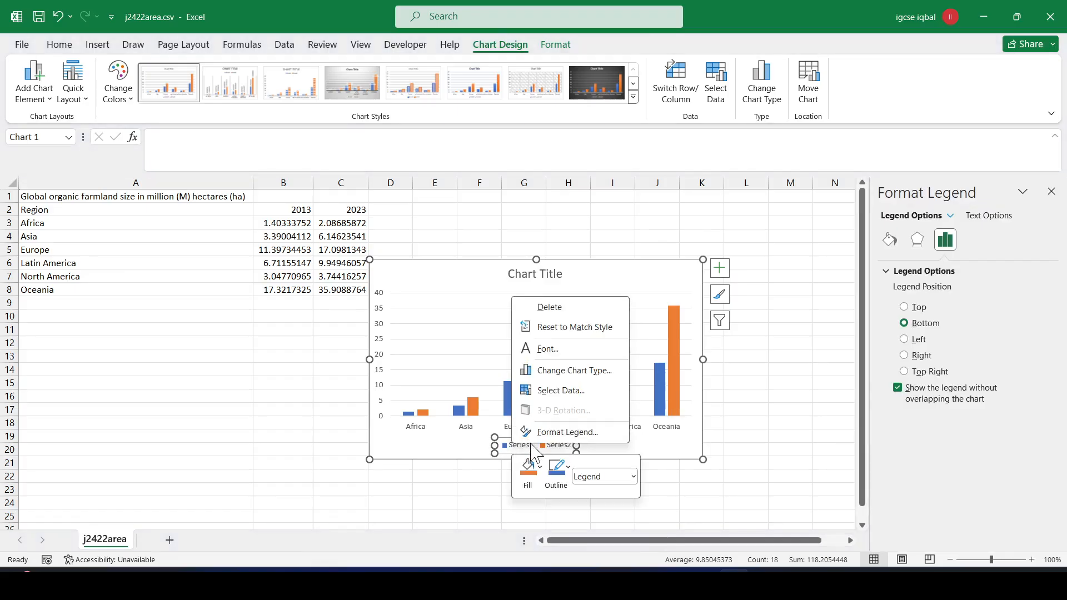
click(558, 392)
click(521, 301)
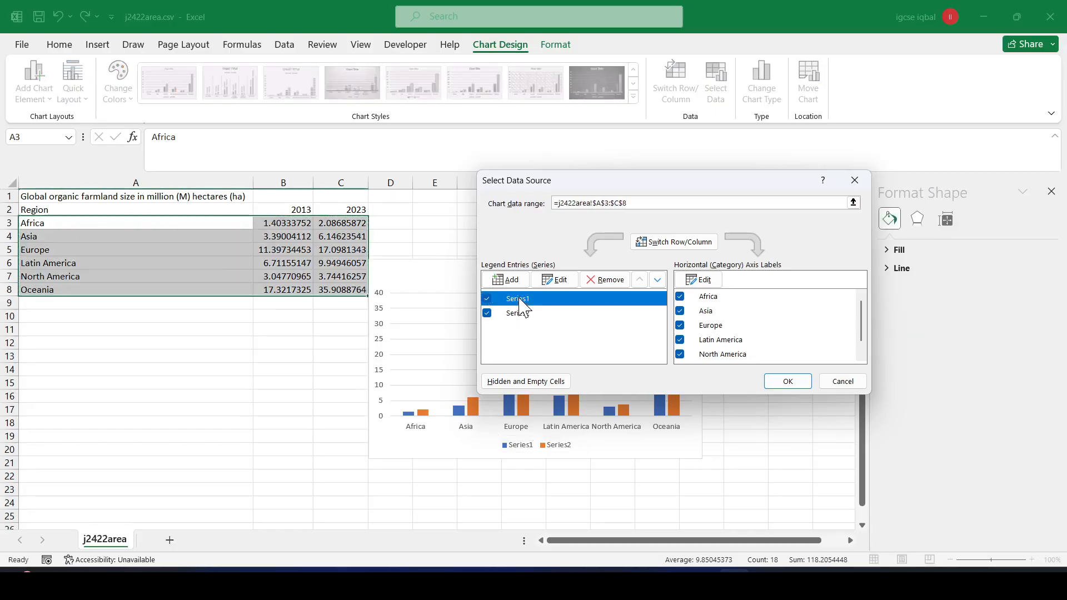
click(554, 280)
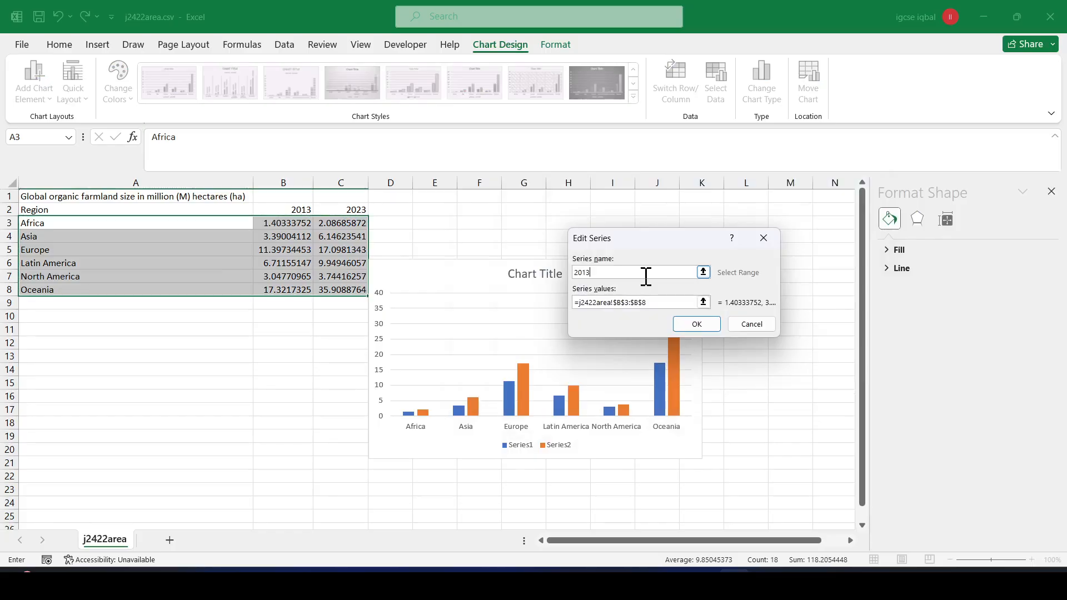
text(2013)
drag(649, 304, 568, 305)
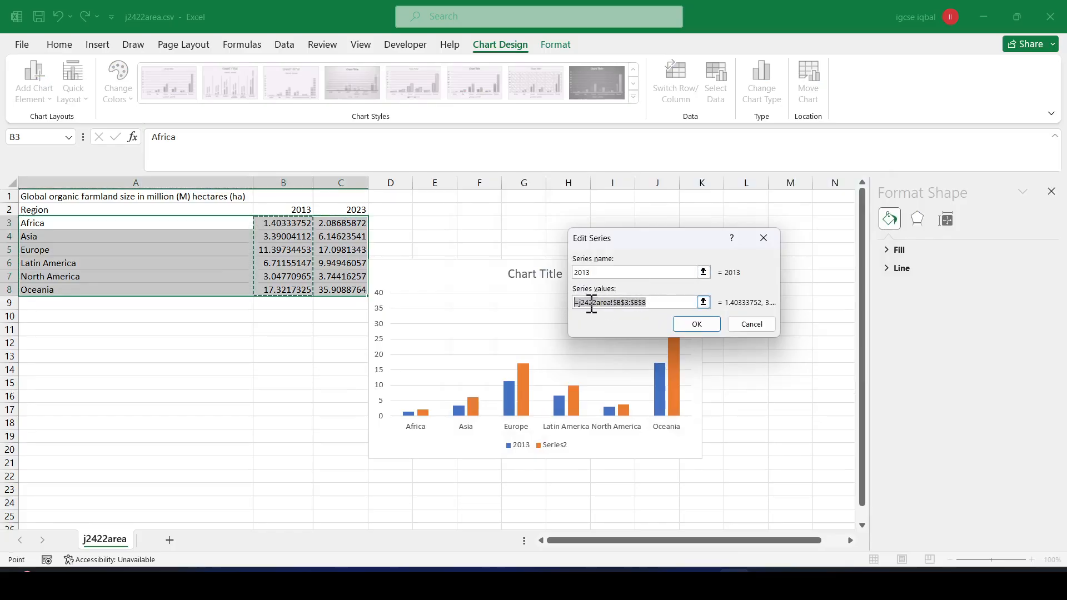
click(697, 325)
click(517, 313)
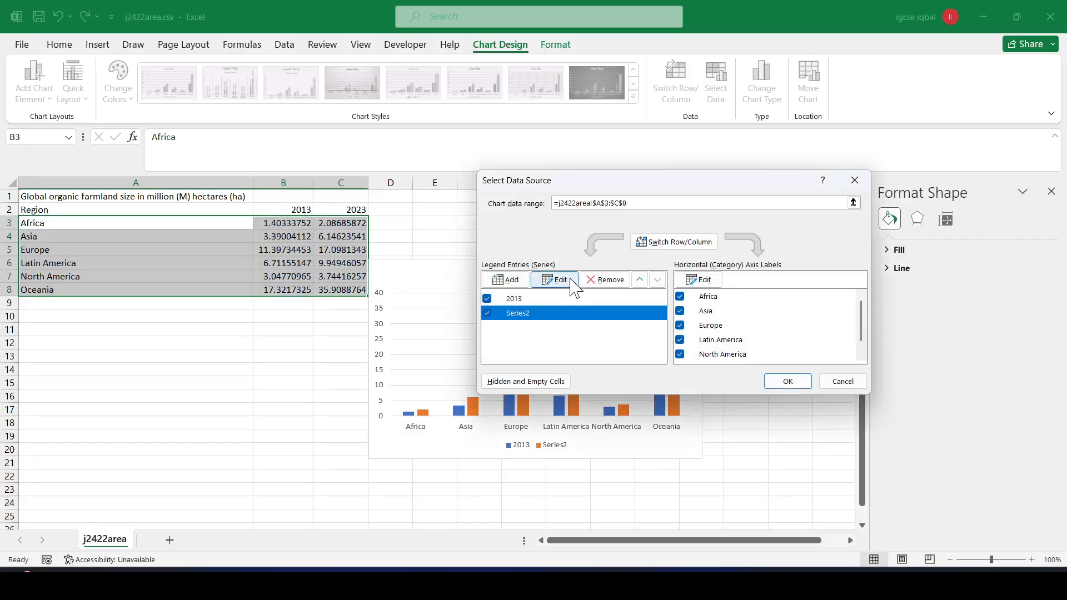
click(554, 280)
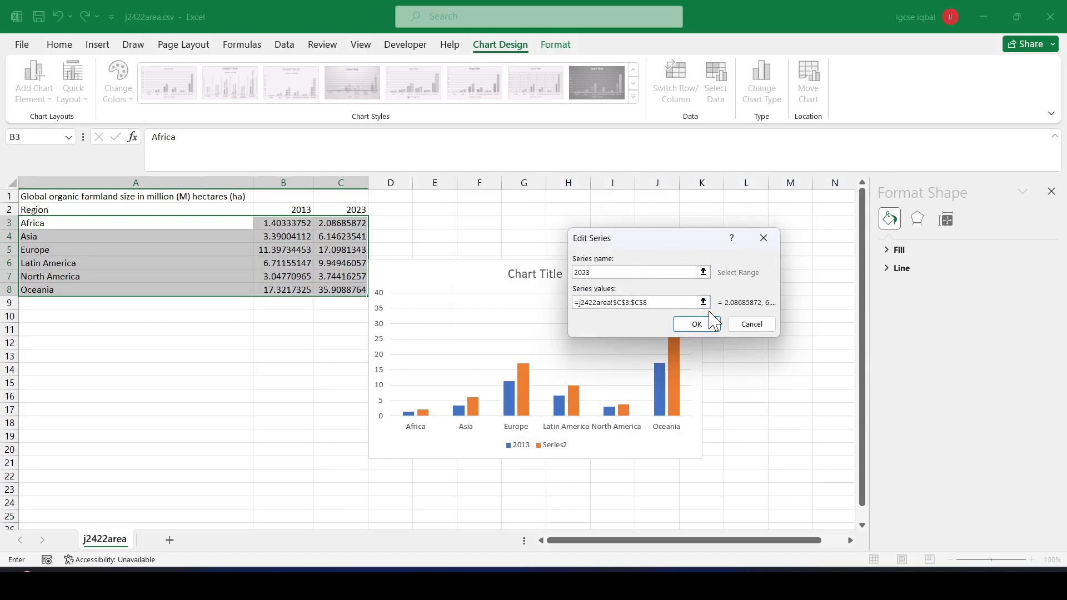
click(695, 324)
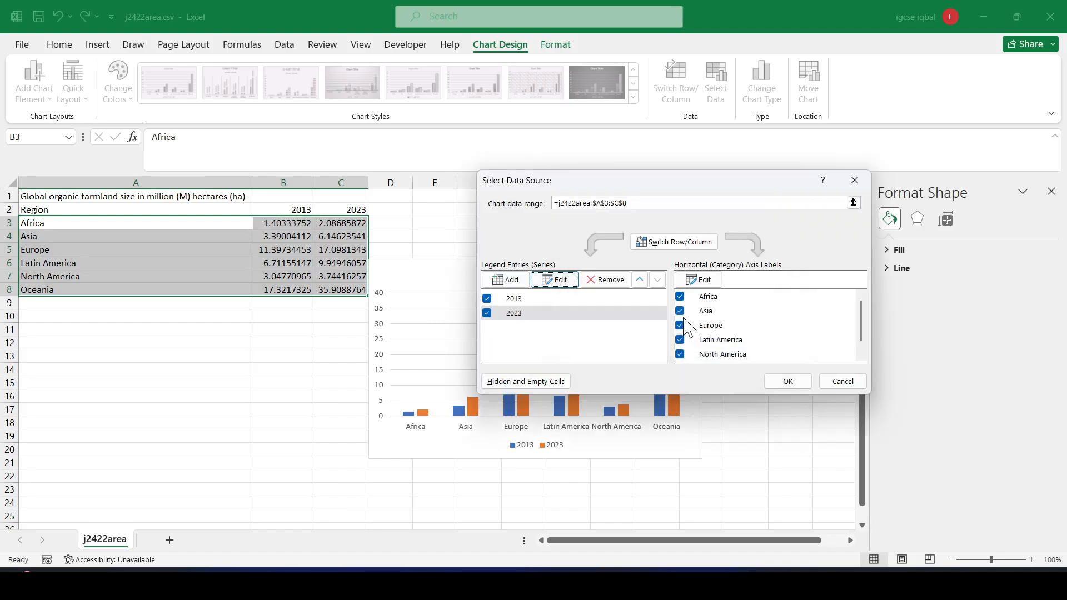
click(787, 381)
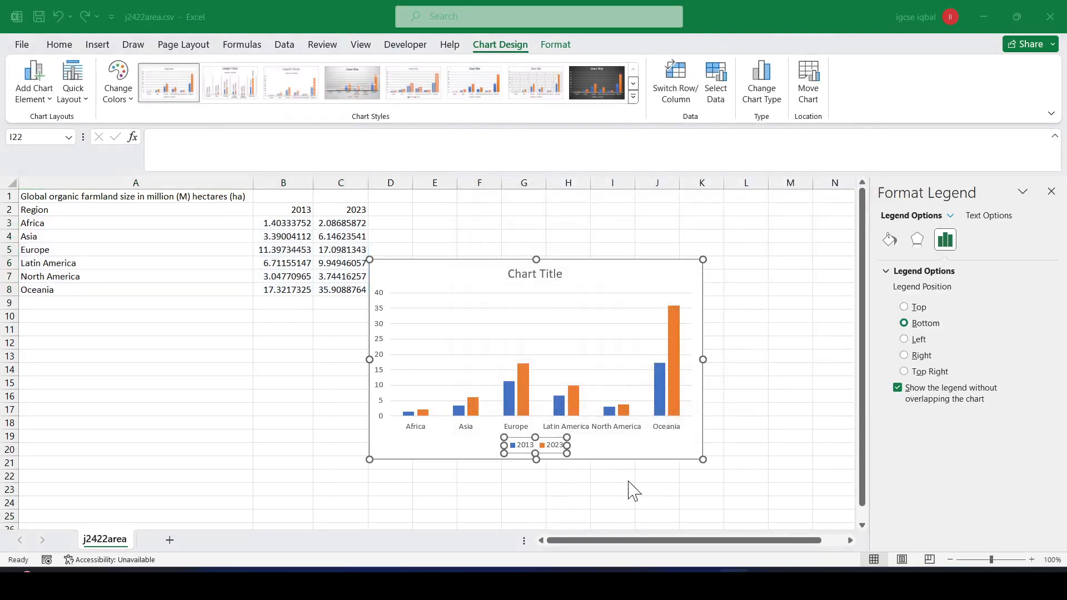
key(alt+Tab)
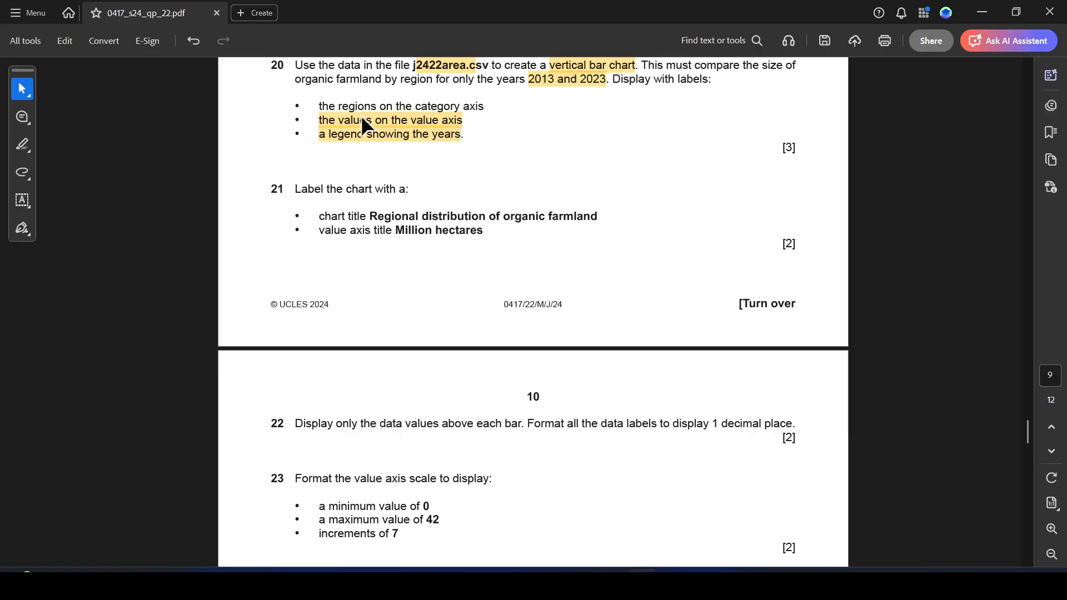
- Check the farmland bar chart and its region category axis in Excel
key(alt+Tab)
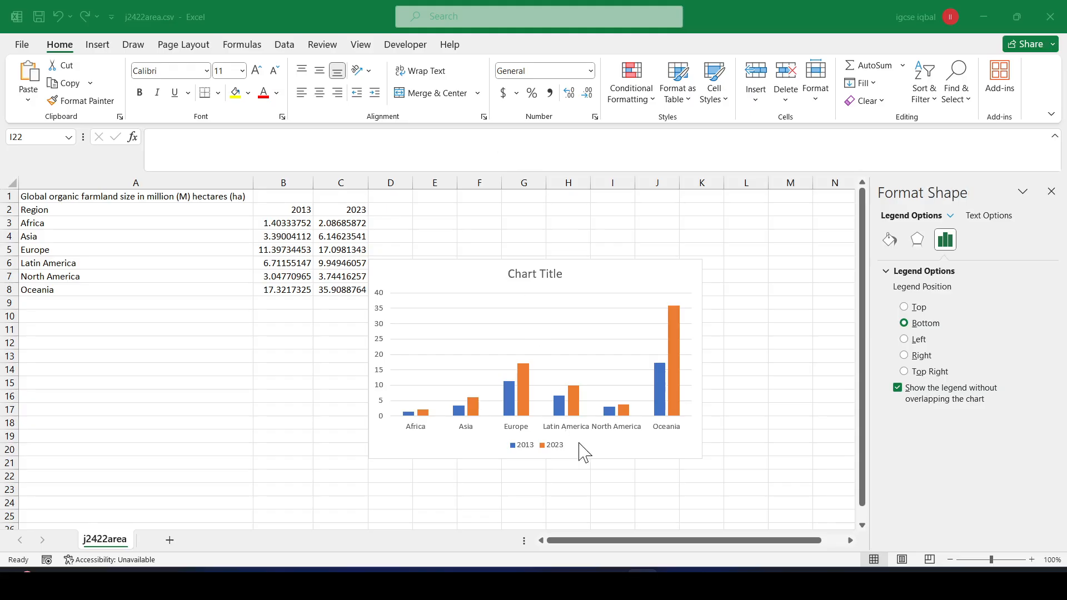
click(555, 447)
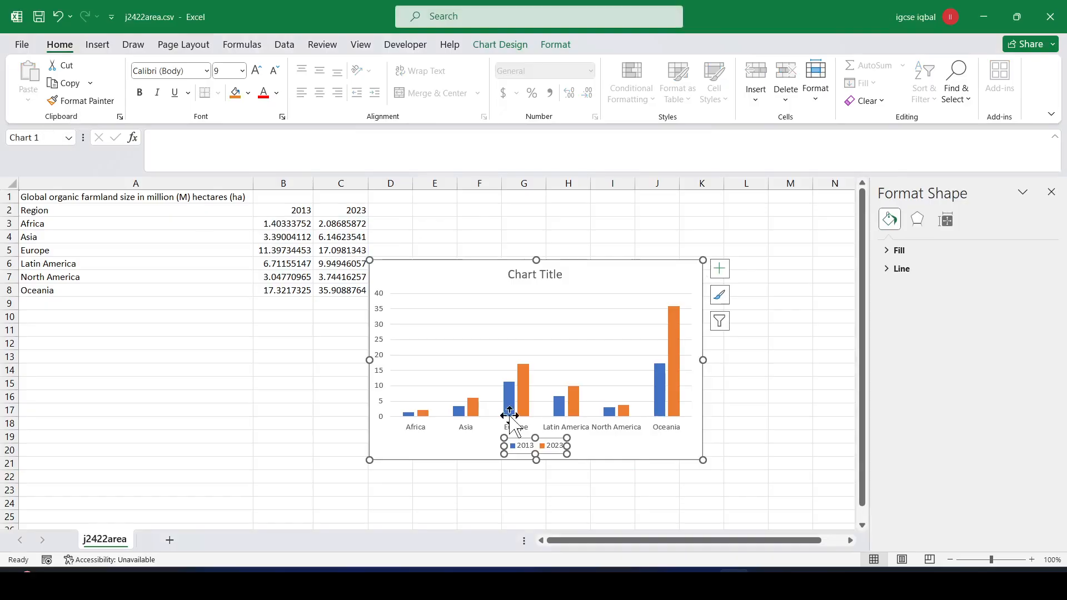
click(576, 429)
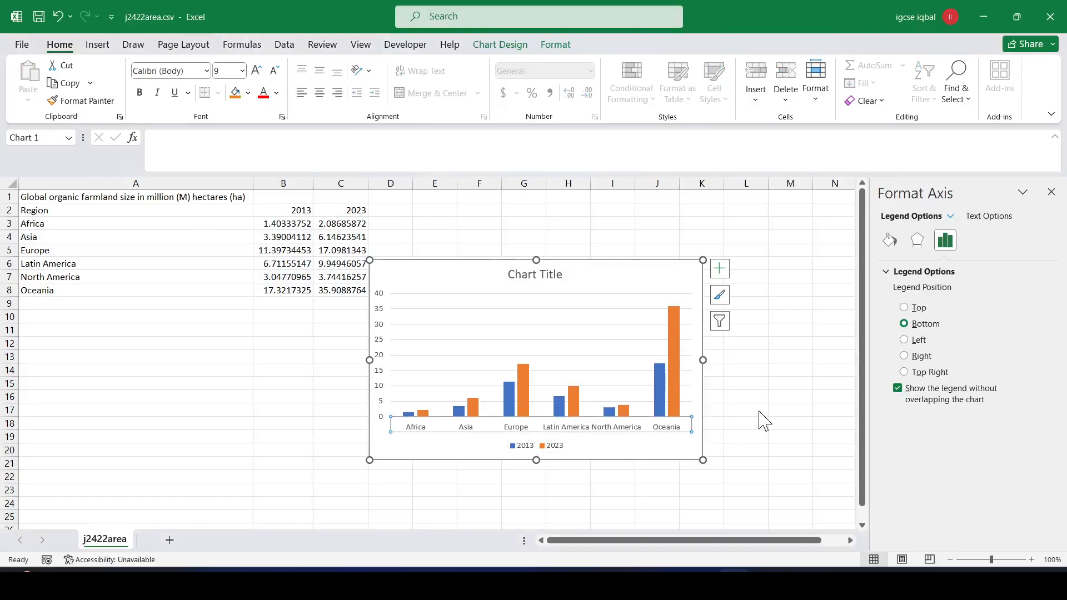
click(760, 412)
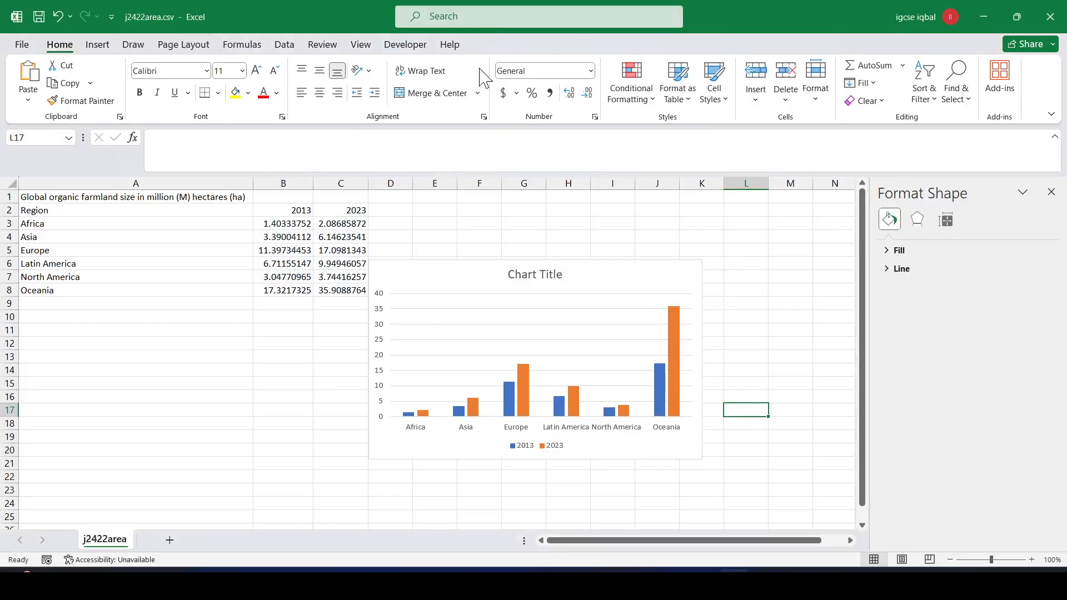
- Copy the chart title 'Regional distribution of organic farmland' from question 21 in the PDF
key(alt+Tab)
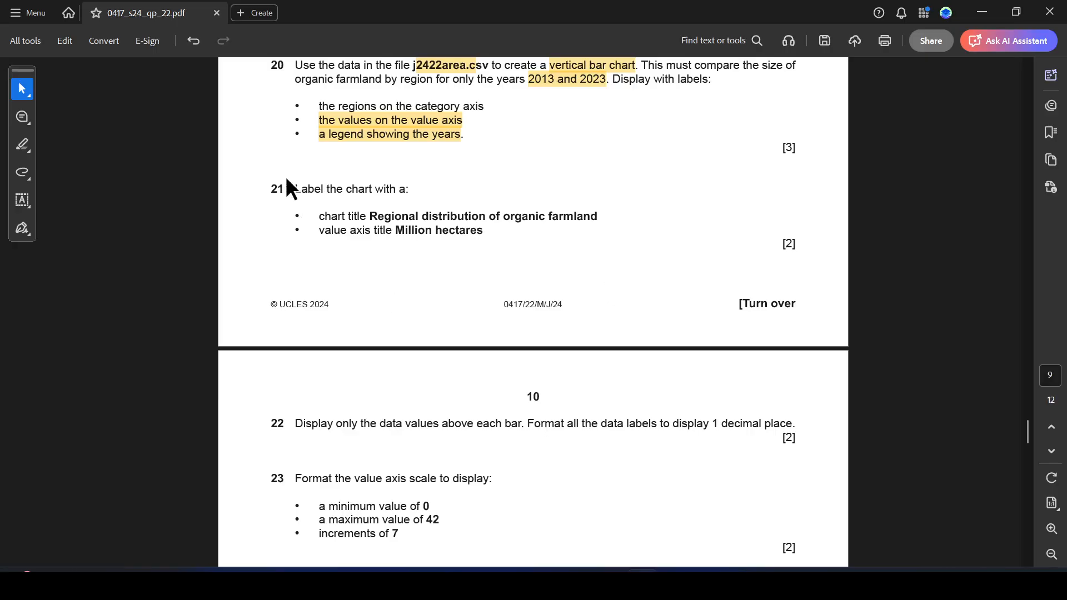
drag(294, 189, 585, 216)
key(ctrl+c)
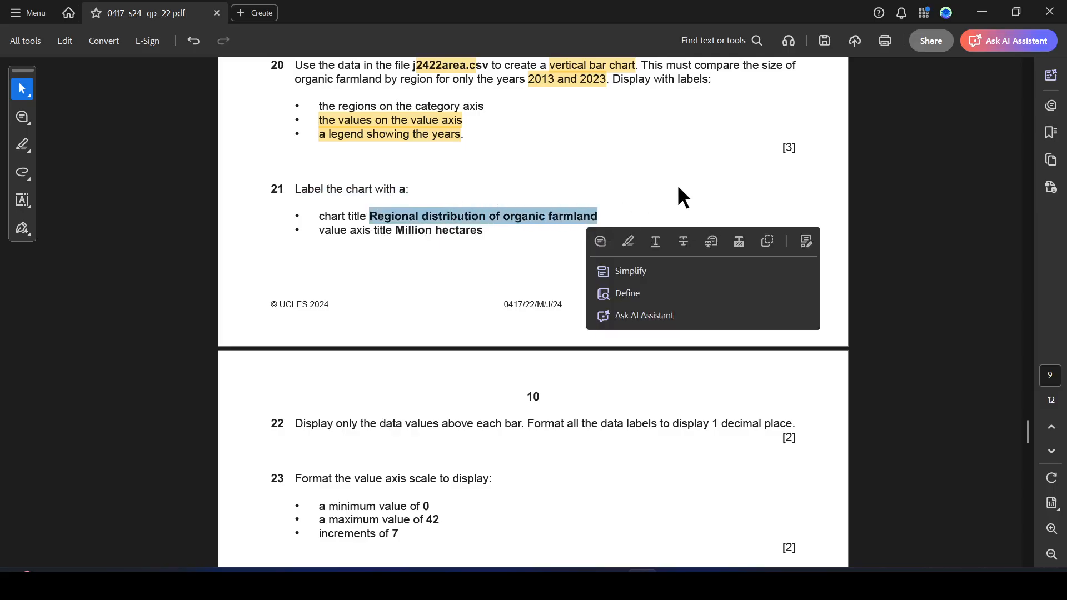
key(alt+Tab)
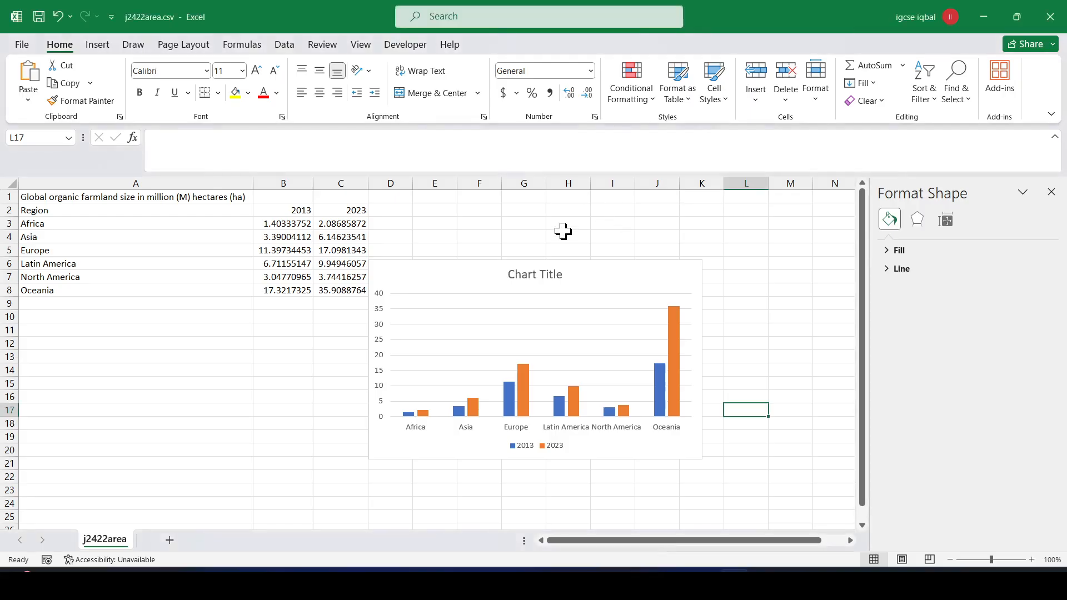
- Replace the placeholder chart title with the pasted 'Regional distribution of organic farmland'
click(540, 274)
click(540, 274)
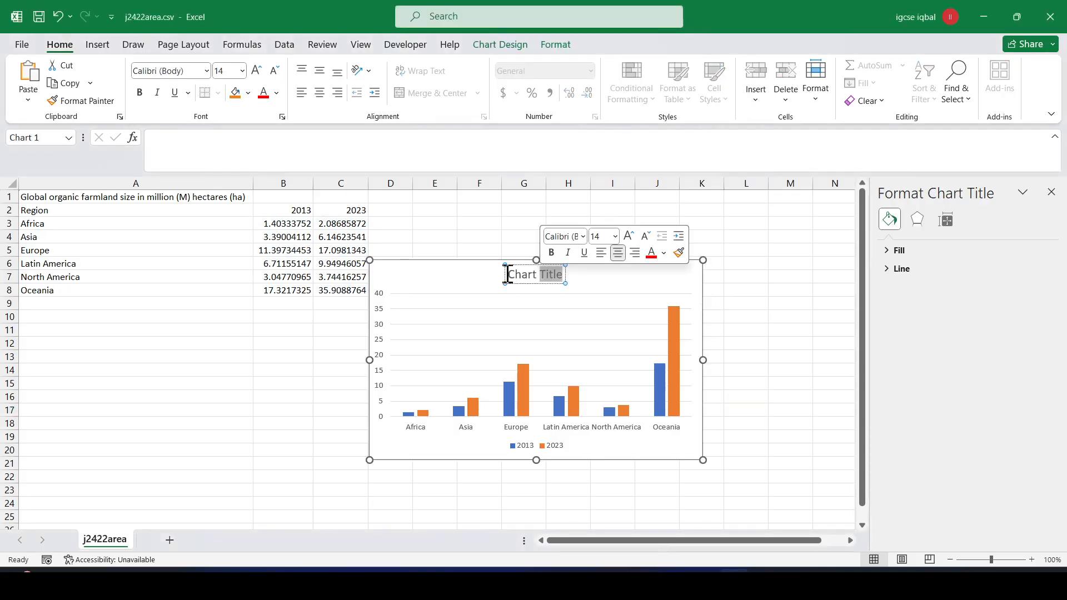
click(548, 276)
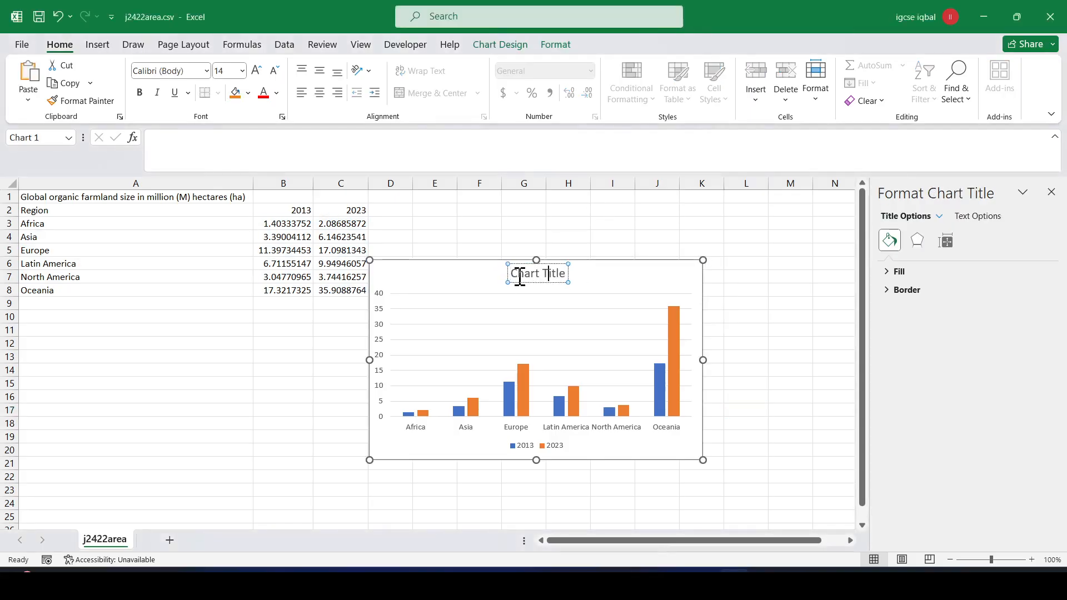
triple_click(554, 272)
key(ctrl+v)
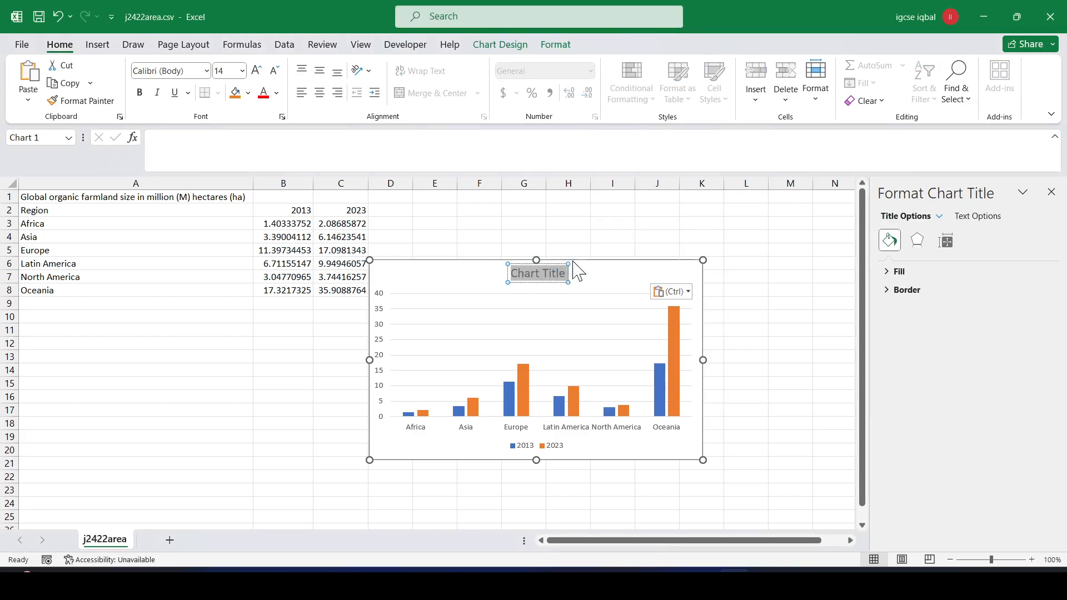
click(639, 232)
key(alt+Tab)
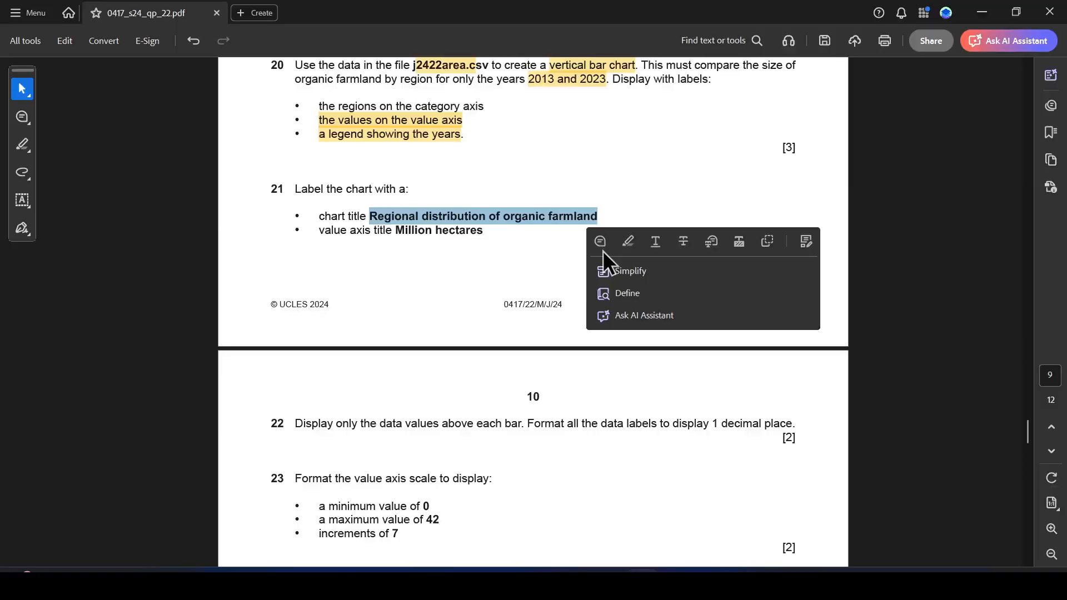
key(alt+Tab)
- Move the new chart title so it sits centred above the bars
click(566, 281)
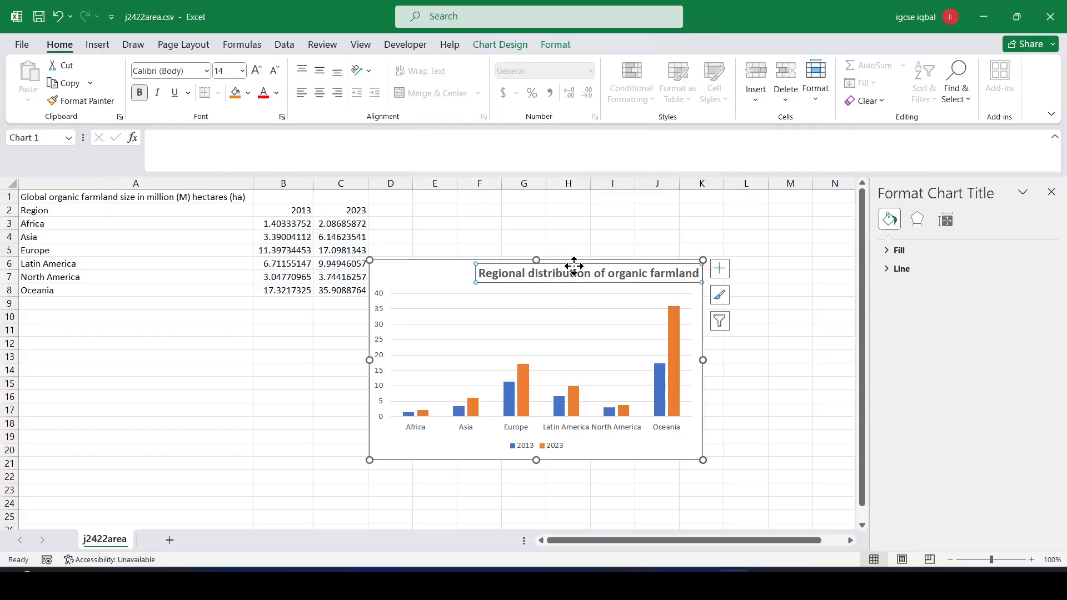
click(558, 270)
drag(557, 271, 575, 274)
click(484, 300)
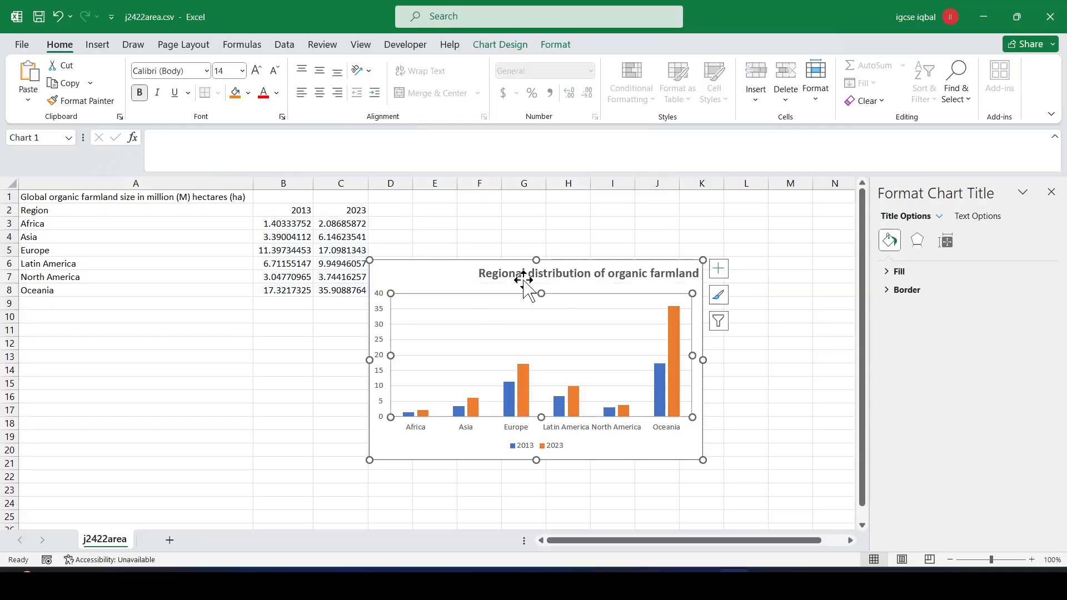
click(524, 274)
click(523, 273)
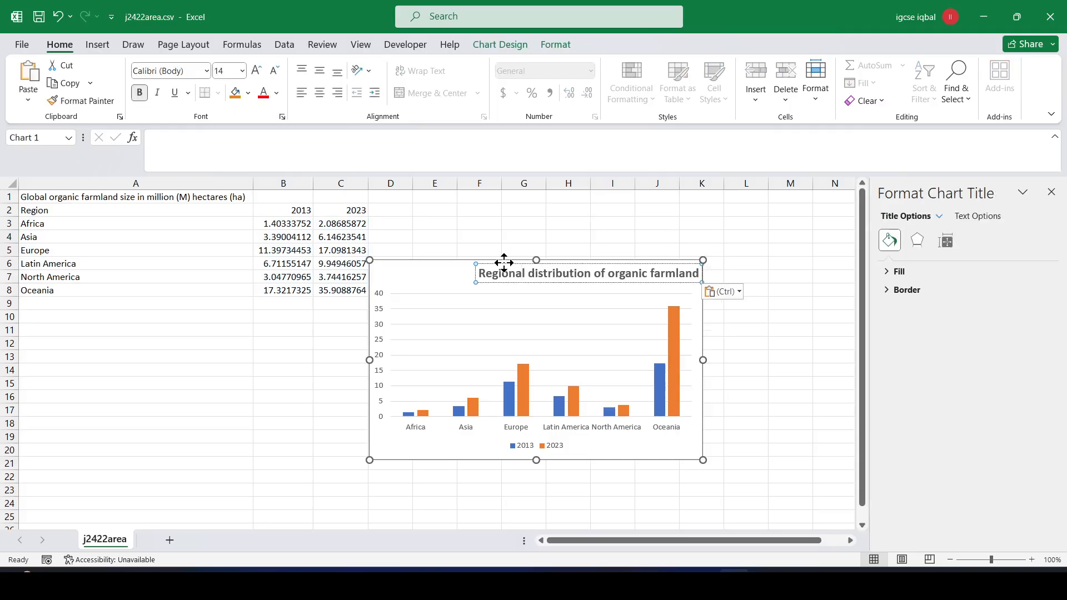
drag(504, 263, 457, 264)
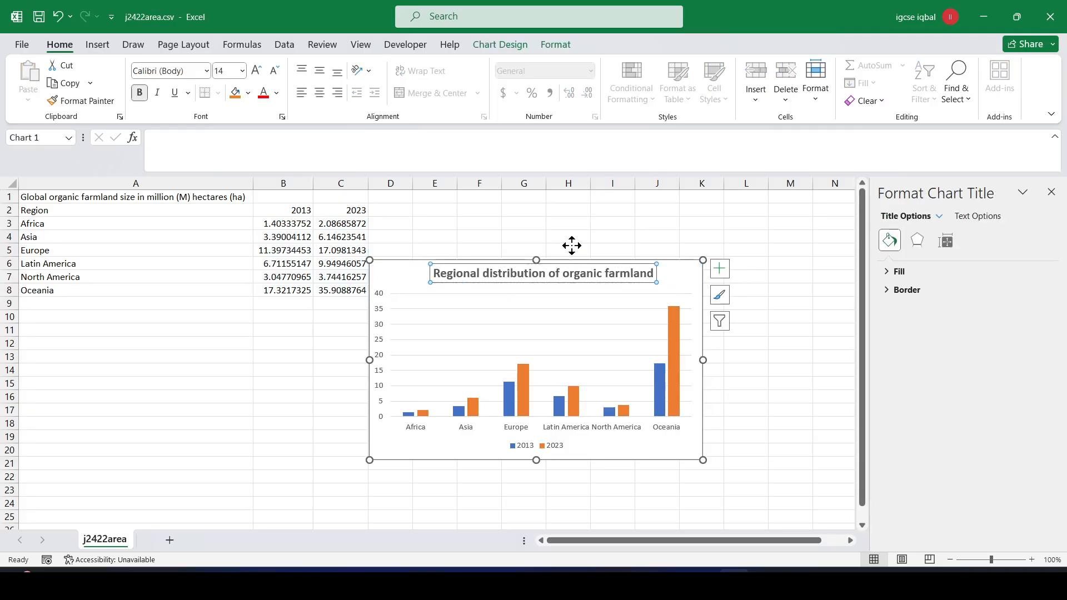
click(606, 223)
- Select the value axis title 'Million hectares' in the question paper
key(alt+Tab)
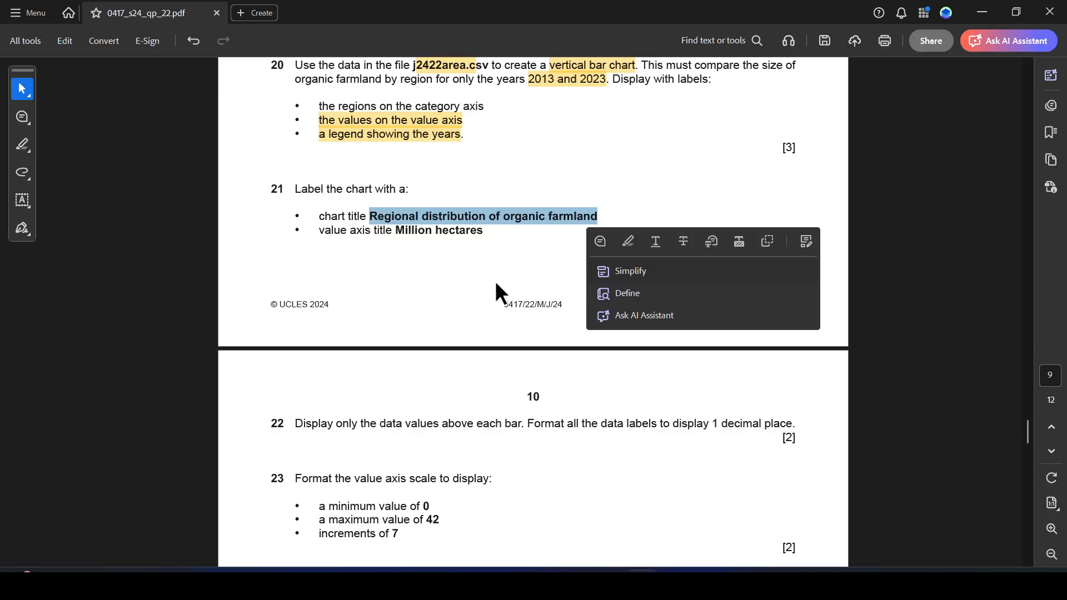
click(396, 240)
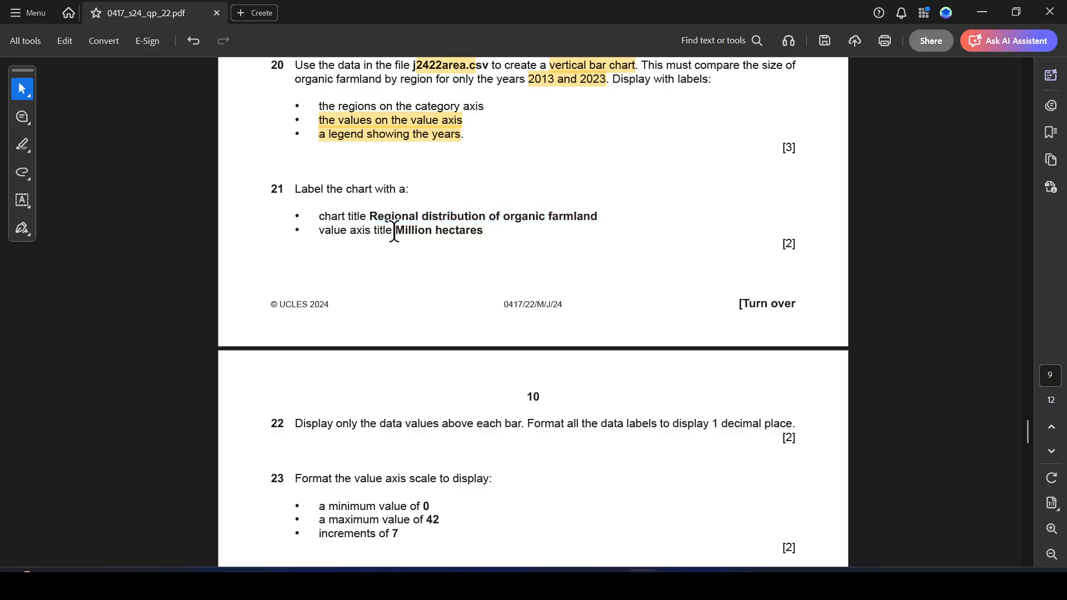
drag(401, 230, 471, 230)
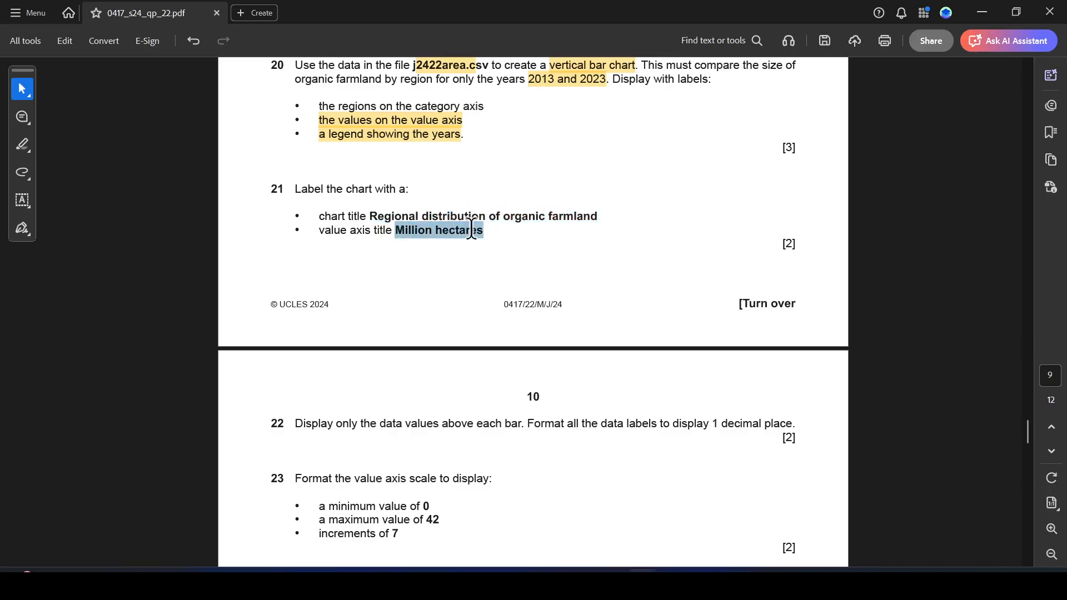
- Try a vertical axis title from Chart Elements, remove it, and nudge the chart right
key(alt+Tab)
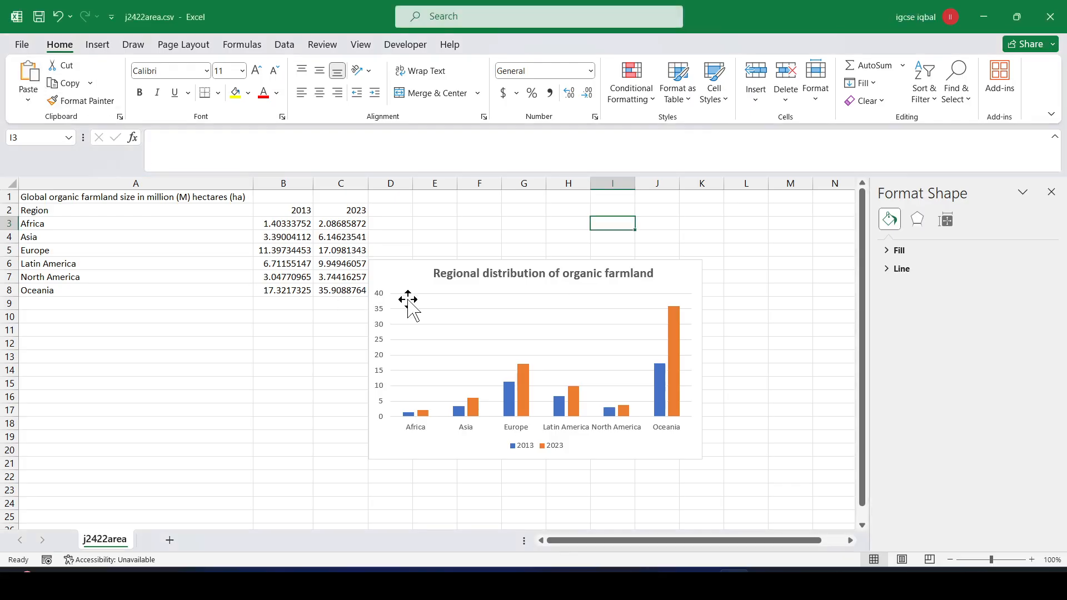
click(388, 317)
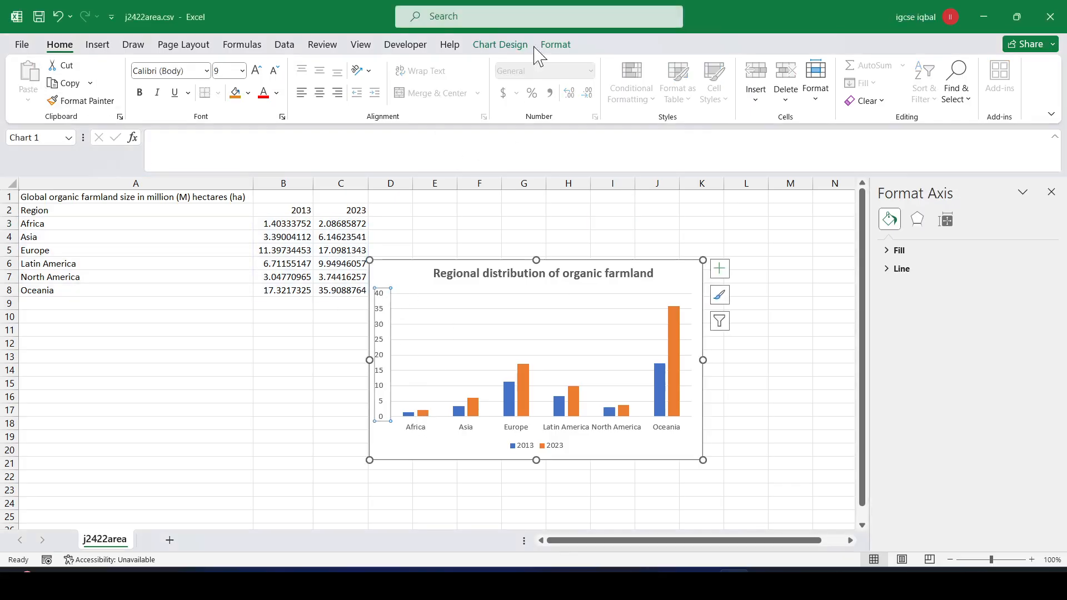
click(496, 44)
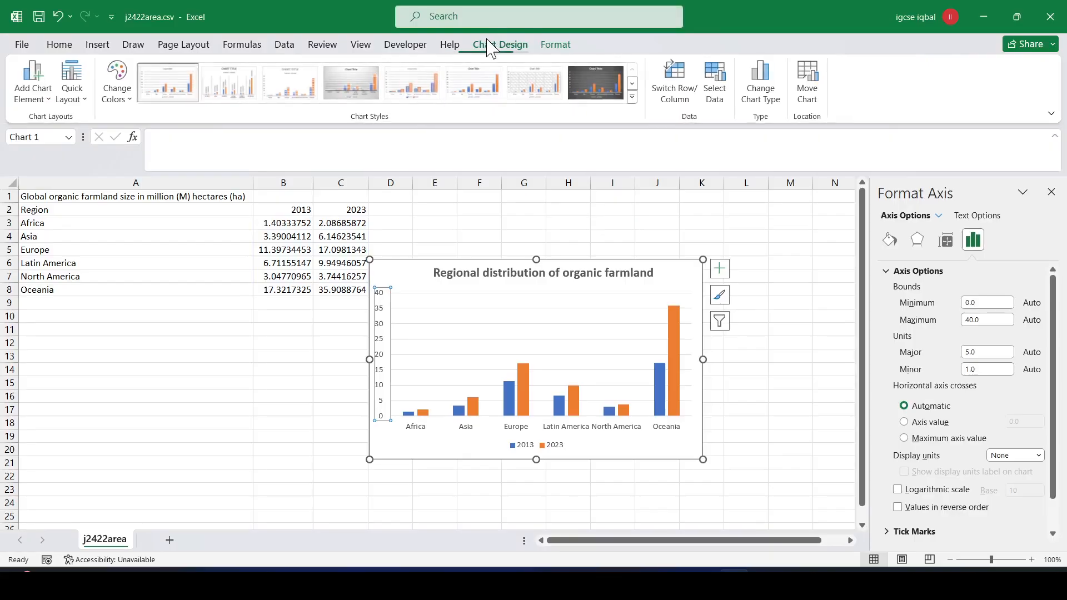
click(35, 89)
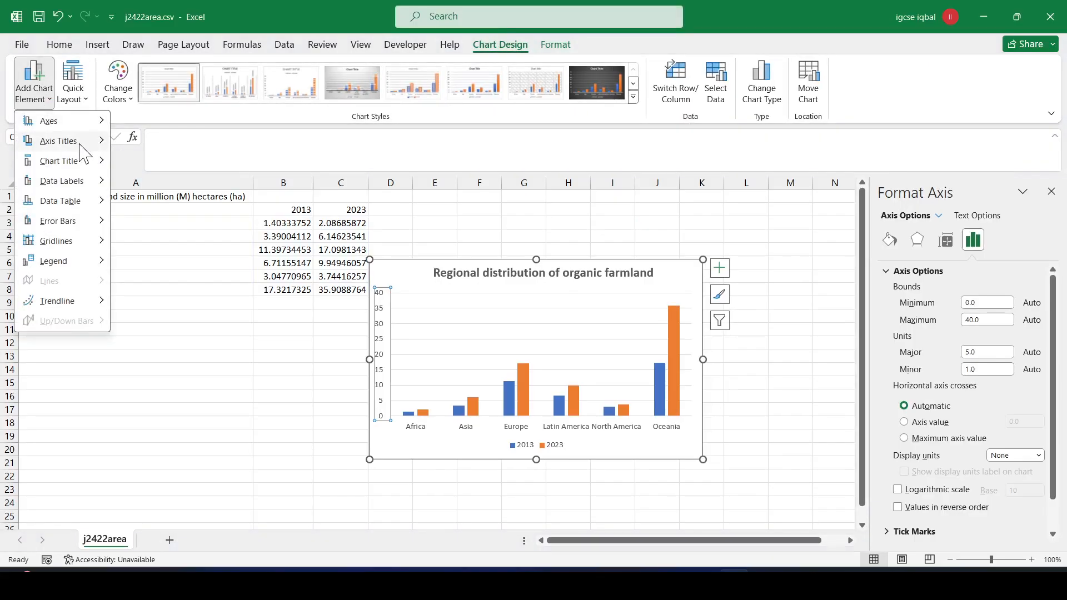
mouse_move(87, 151)
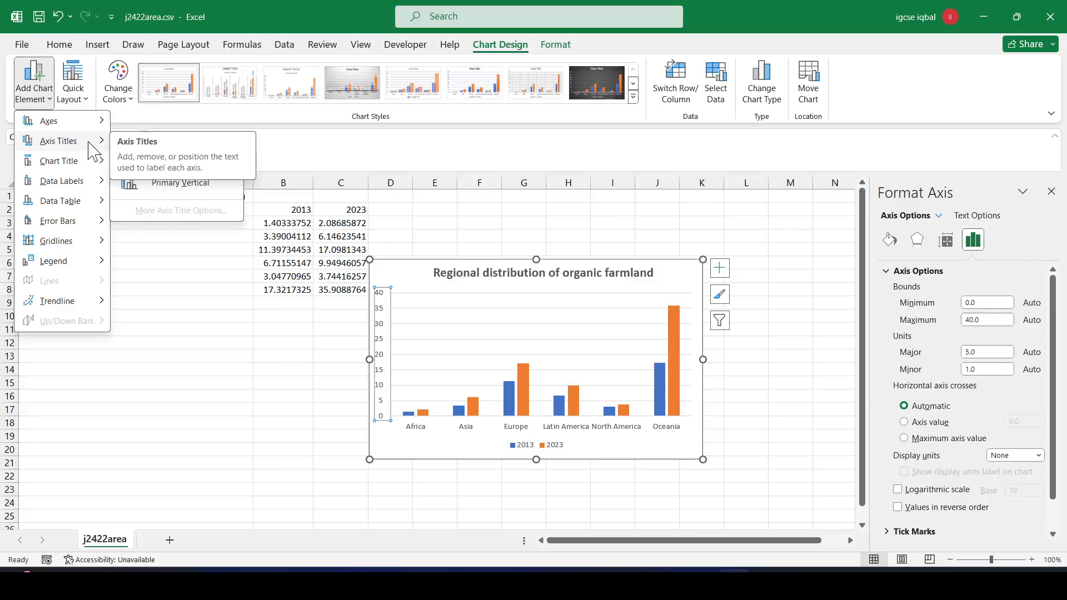
click(152, 184)
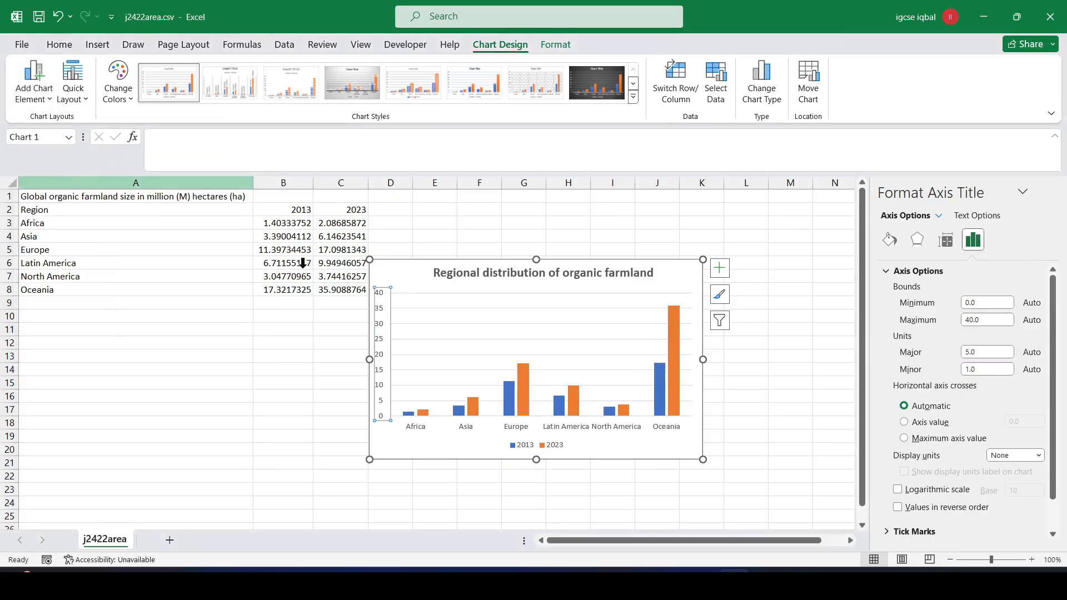
click(36, 97)
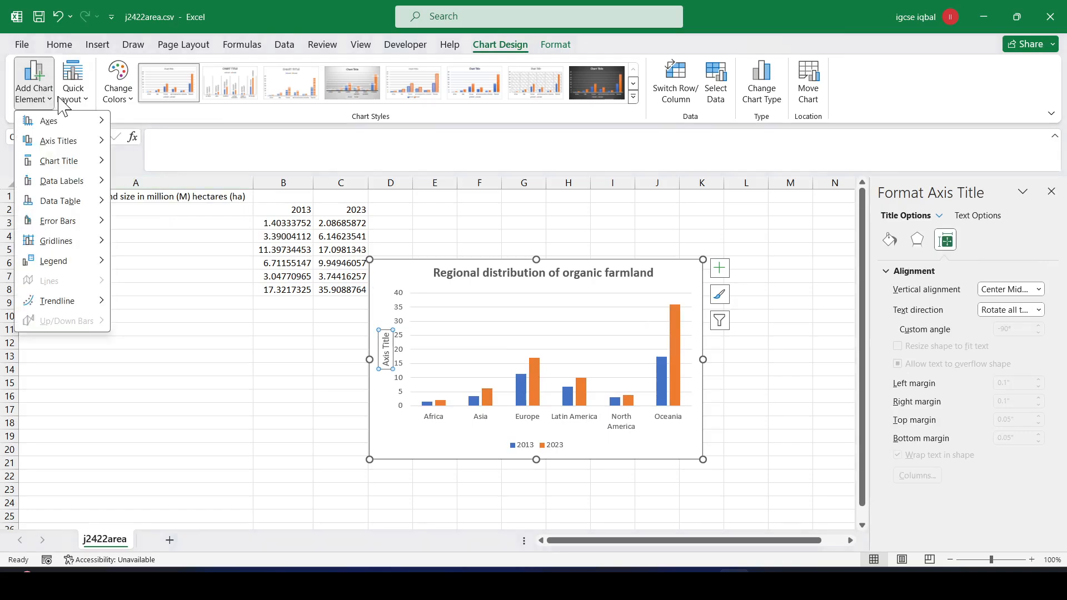
mouse_move(95, 144)
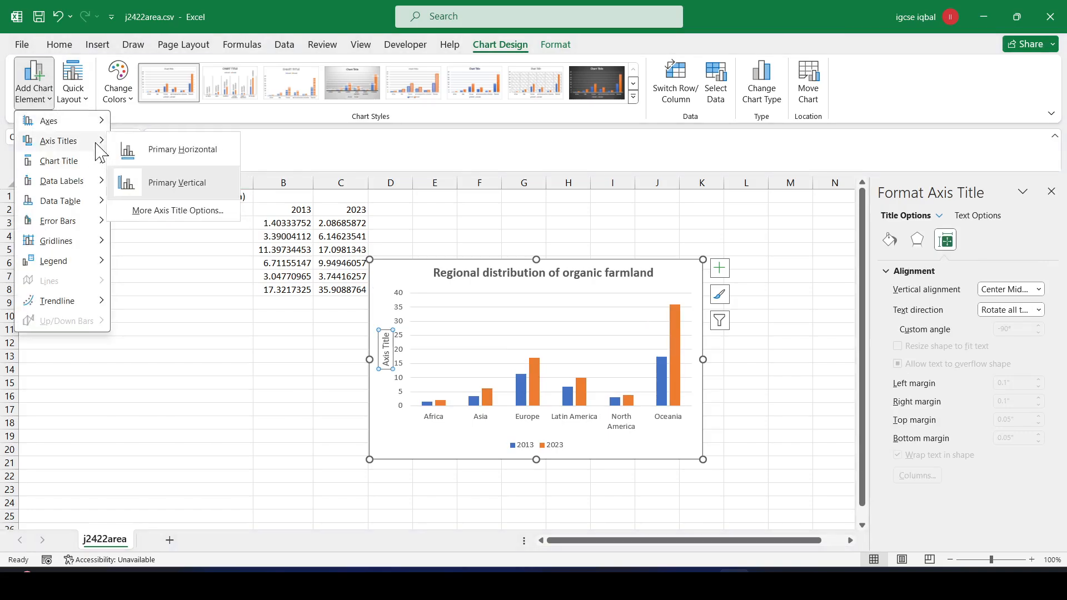
click(164, 183)
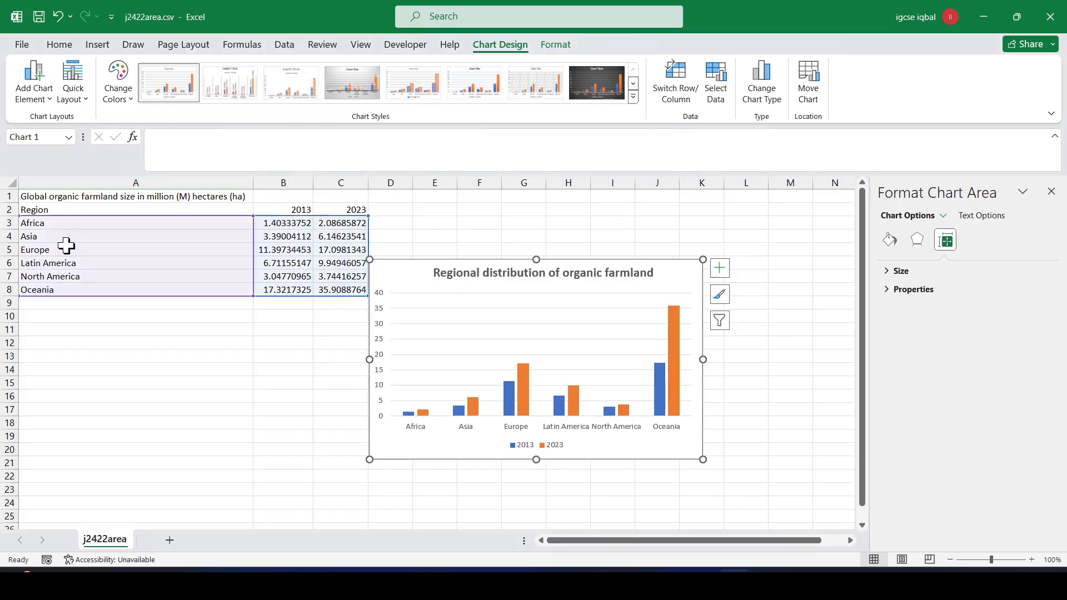
click(474, 312)
click(452, 261)
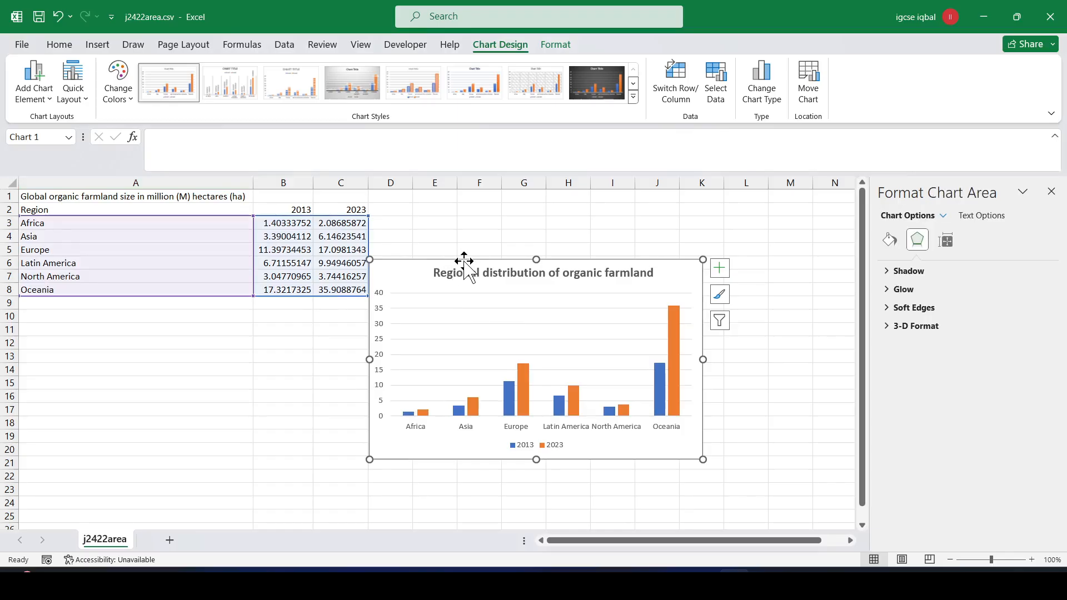
drag(457, 258, 487, 258)
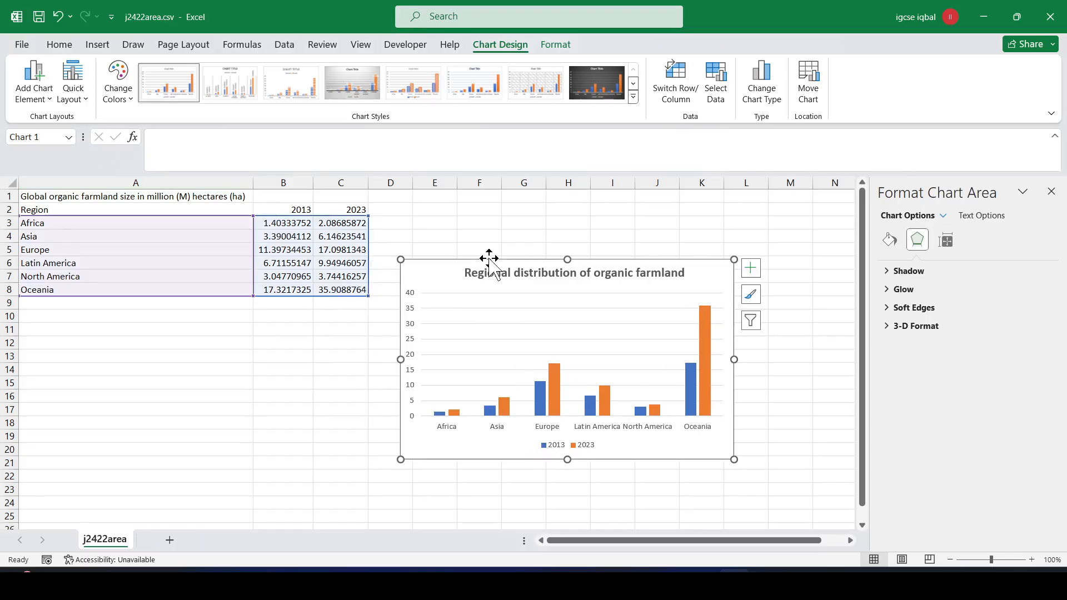
- Add a vertical value axis title reading 'Million hectares'
click(412, 340)
click(43, 103)
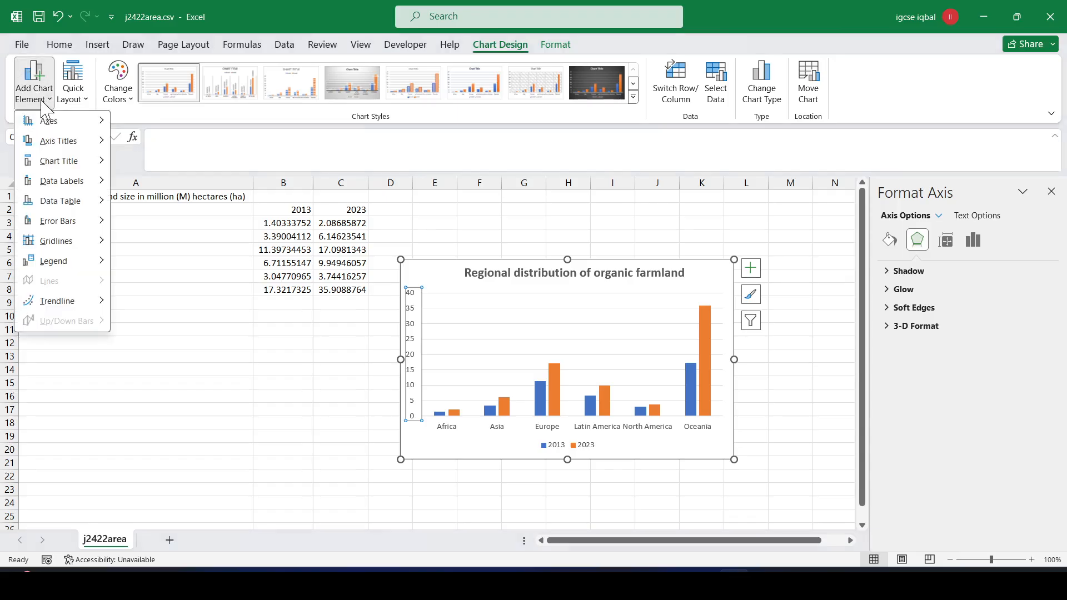
mouse_move(84, 141)
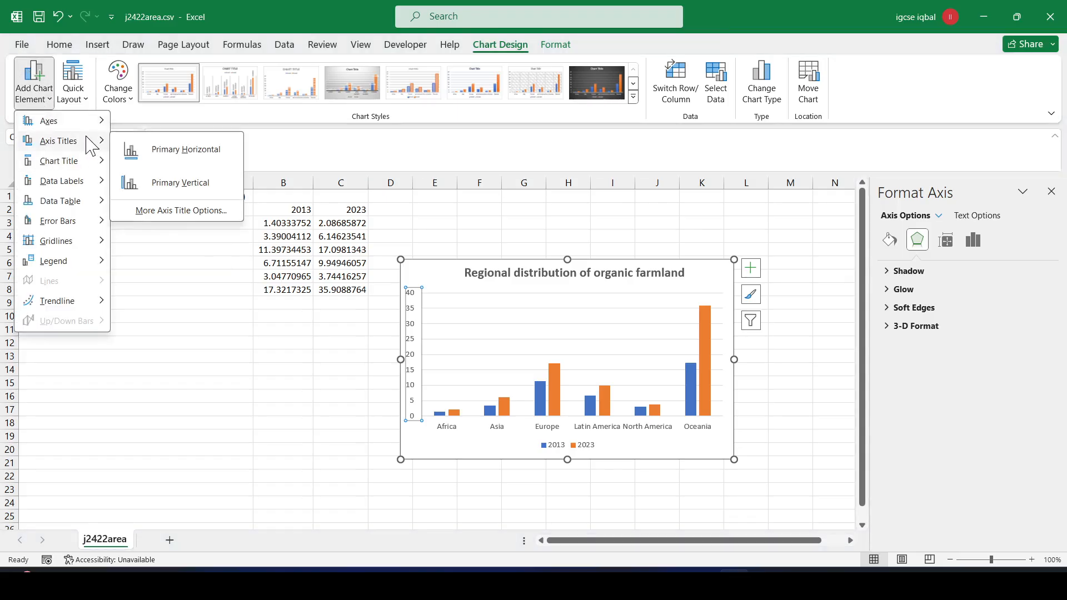
click(162, 189)
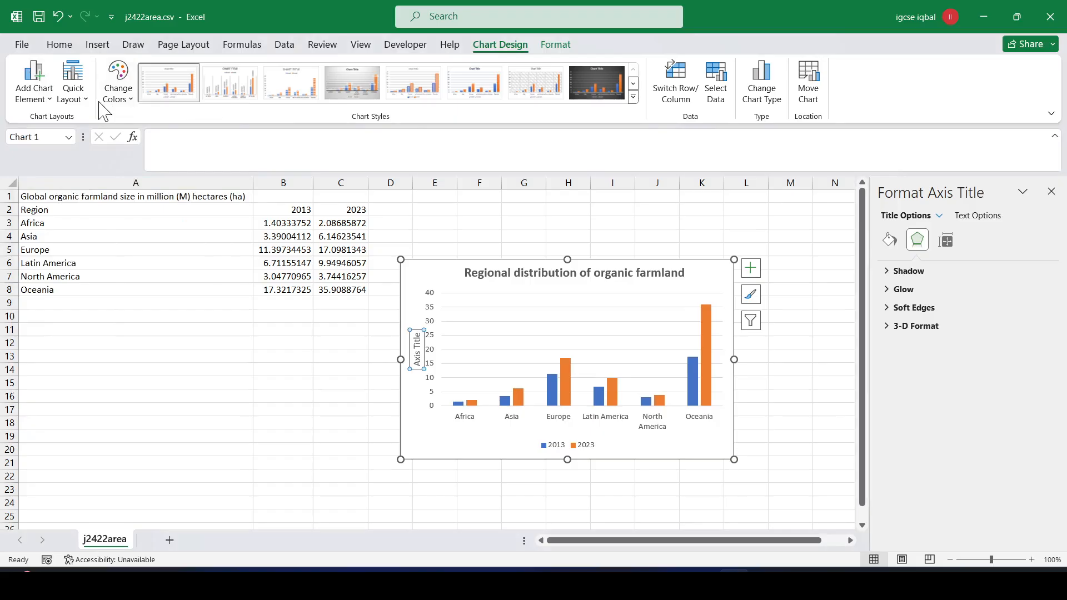
double_click(416, 352)
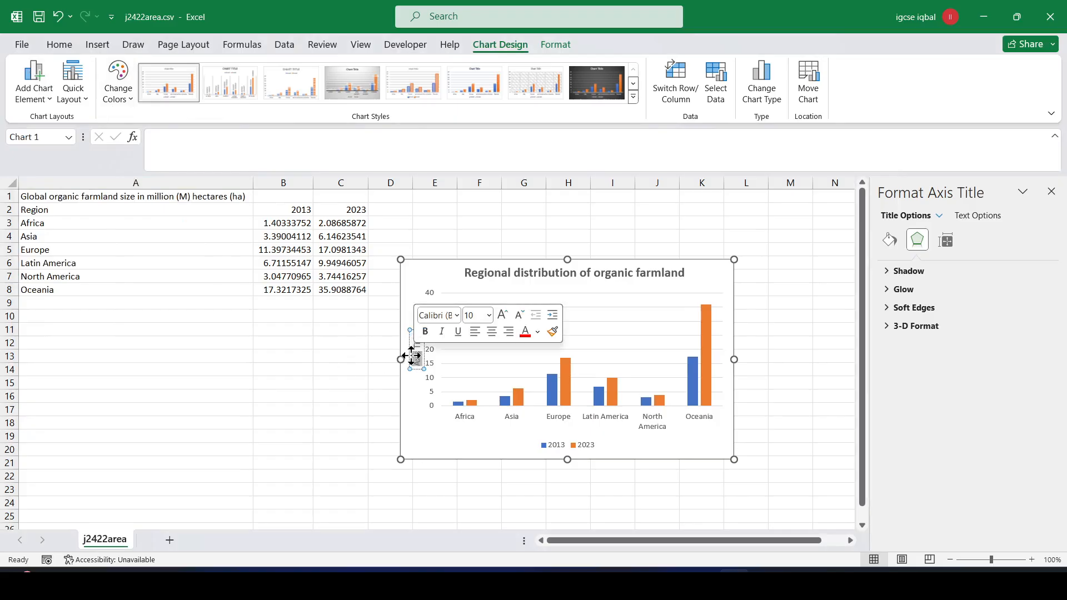
click(416, 353)
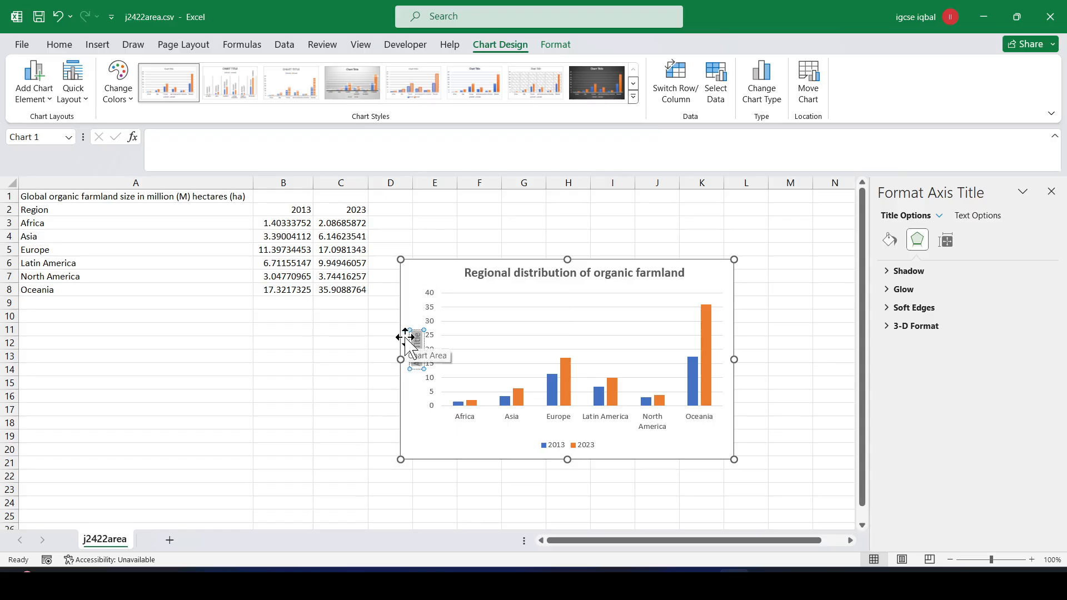
text(Million hectares)
click(472, 224)
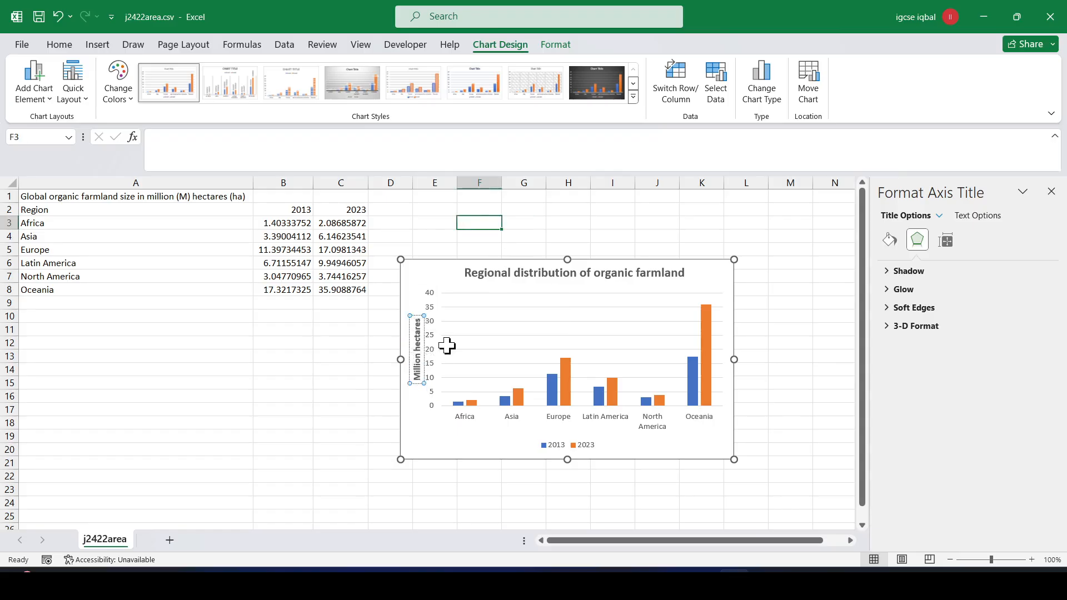
key(alt+Tab)
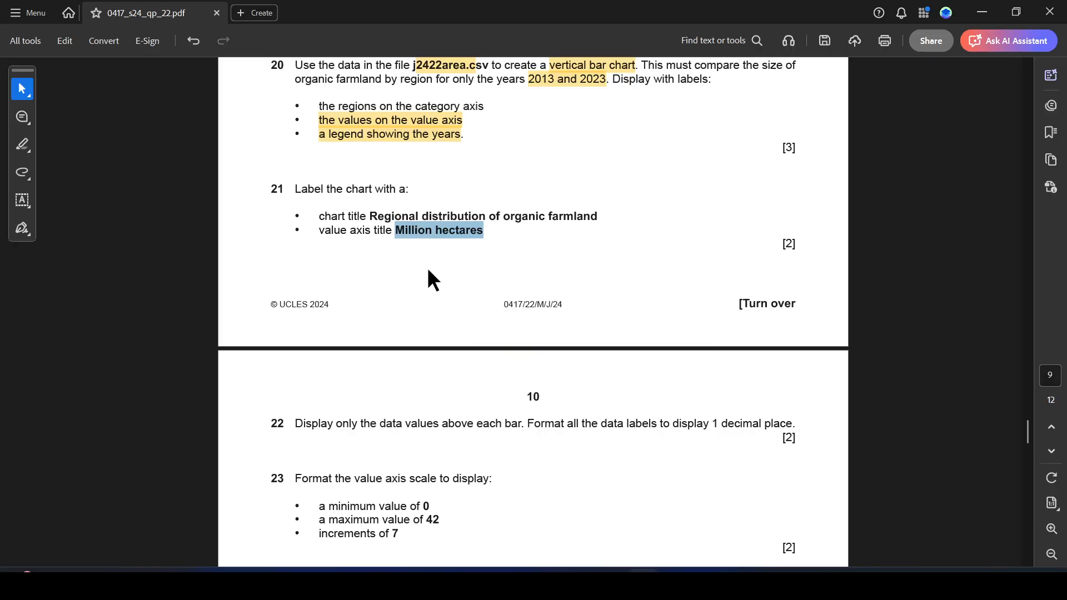
- Highlight both bullets of question 21 in the exam PDF
scroll(403, 276, down, 2)
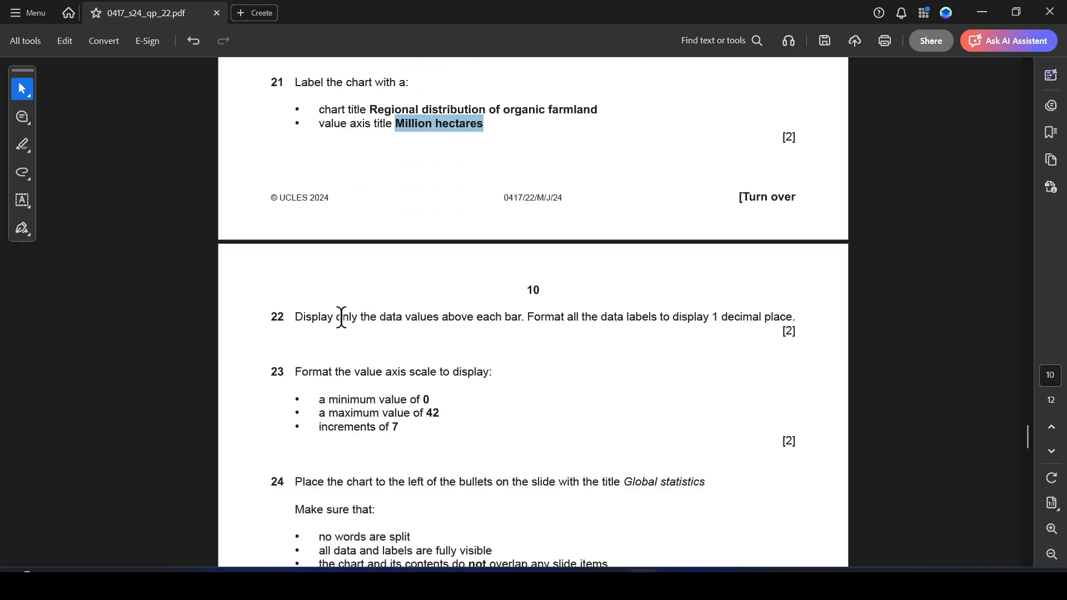
right_click(438, 120)
click(461, 136)
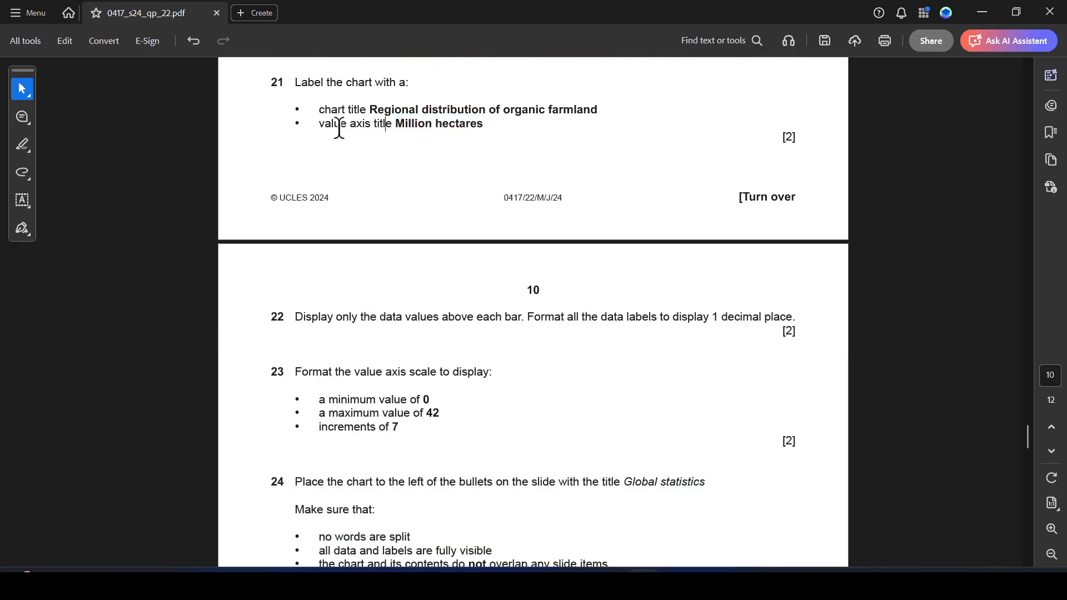
drag(324, 111, 489, 128)
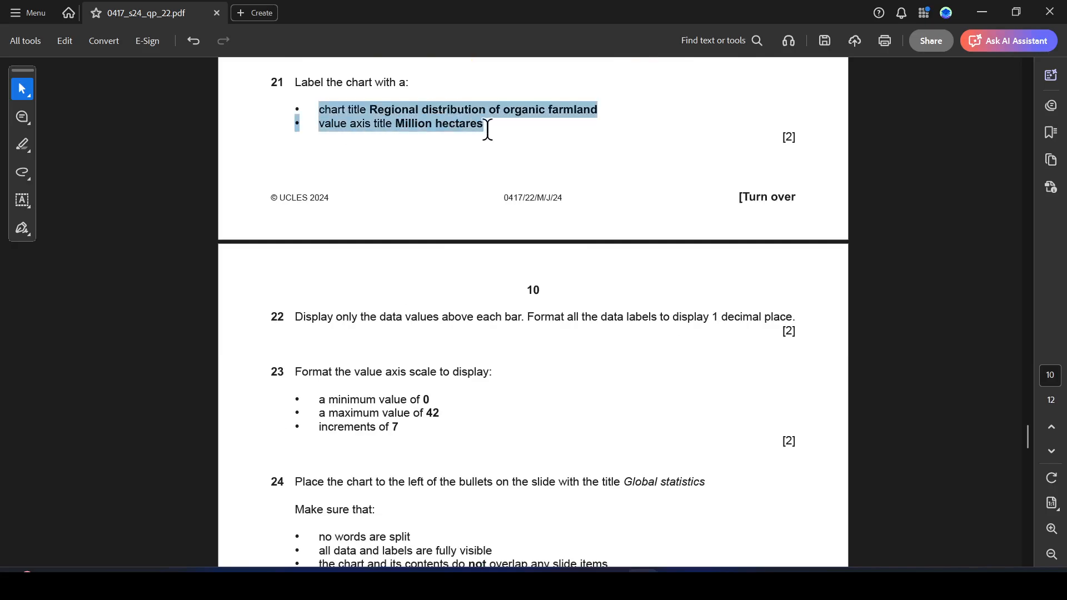
click(25, 142)
click(111, 140)
scroll(379, 177, down, 2)
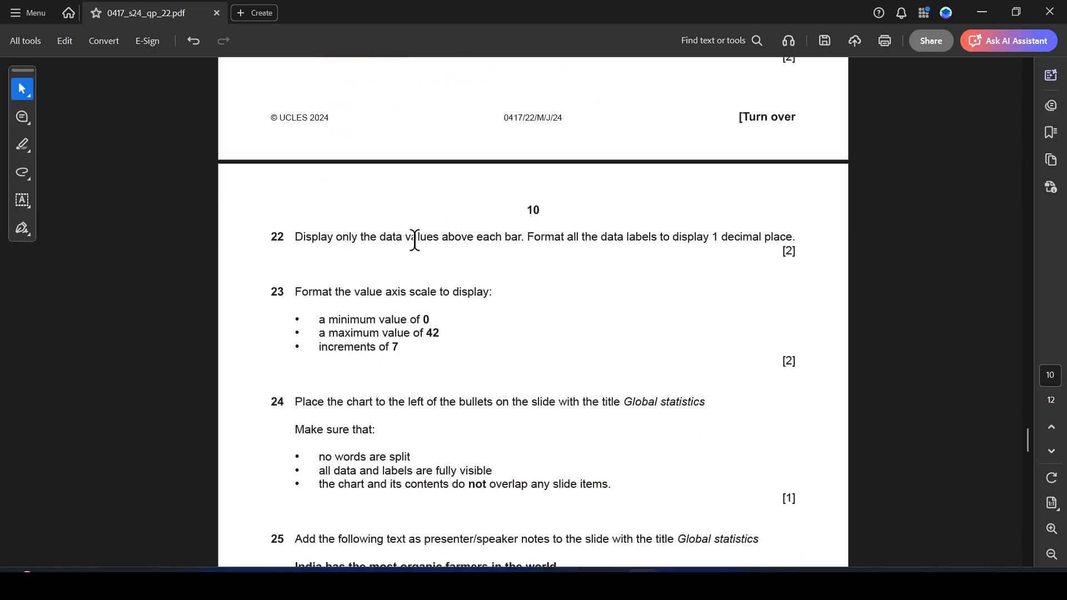
key(alt+Tab)
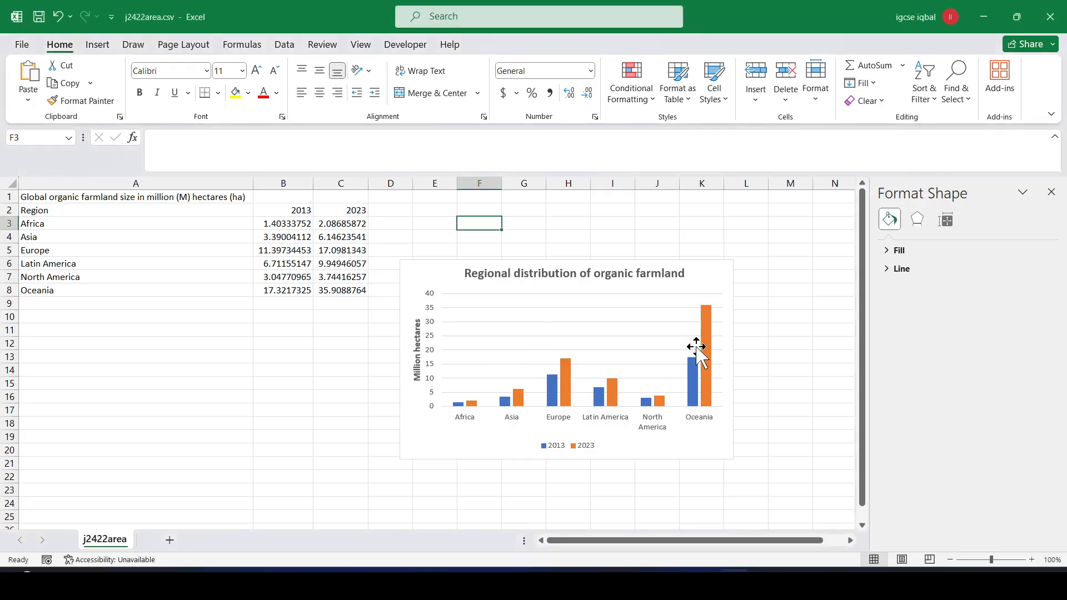
- Add value data labels to the 2023 series bars
click(713, 336)
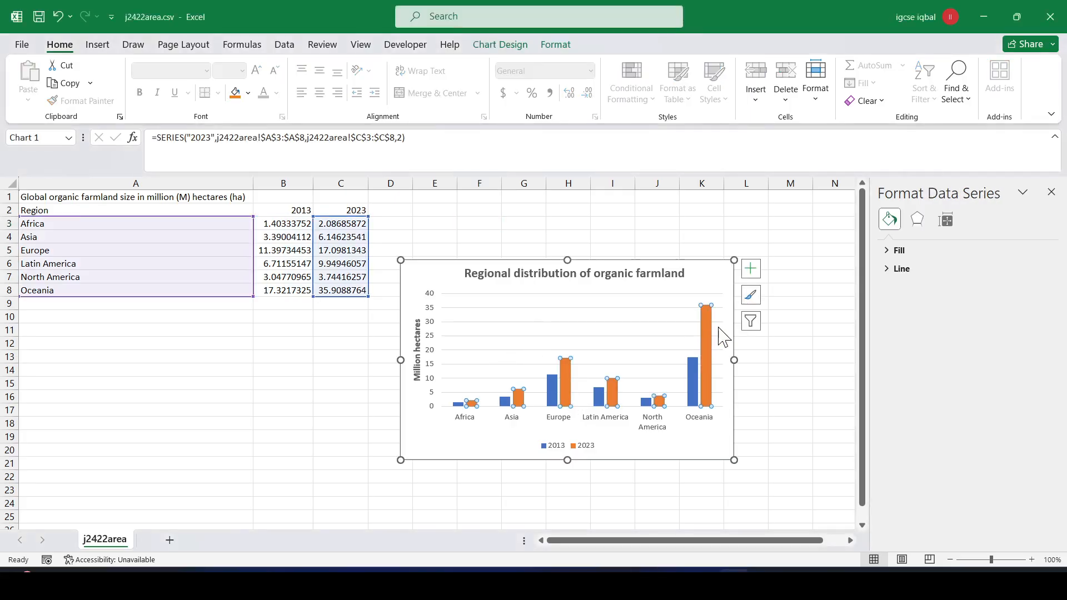
right_click(706, 323)
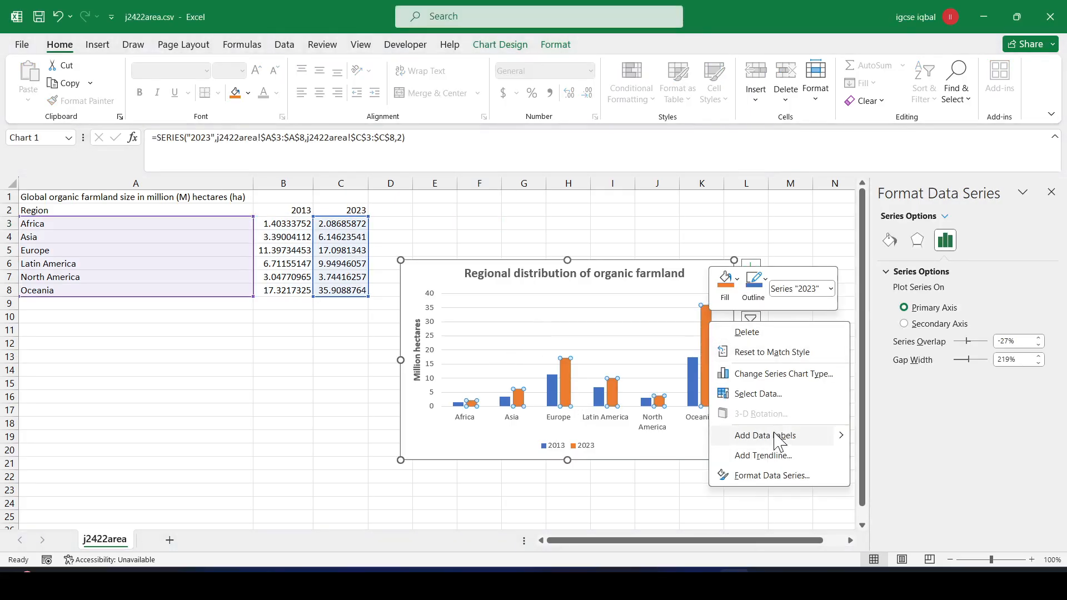
key(Escape)
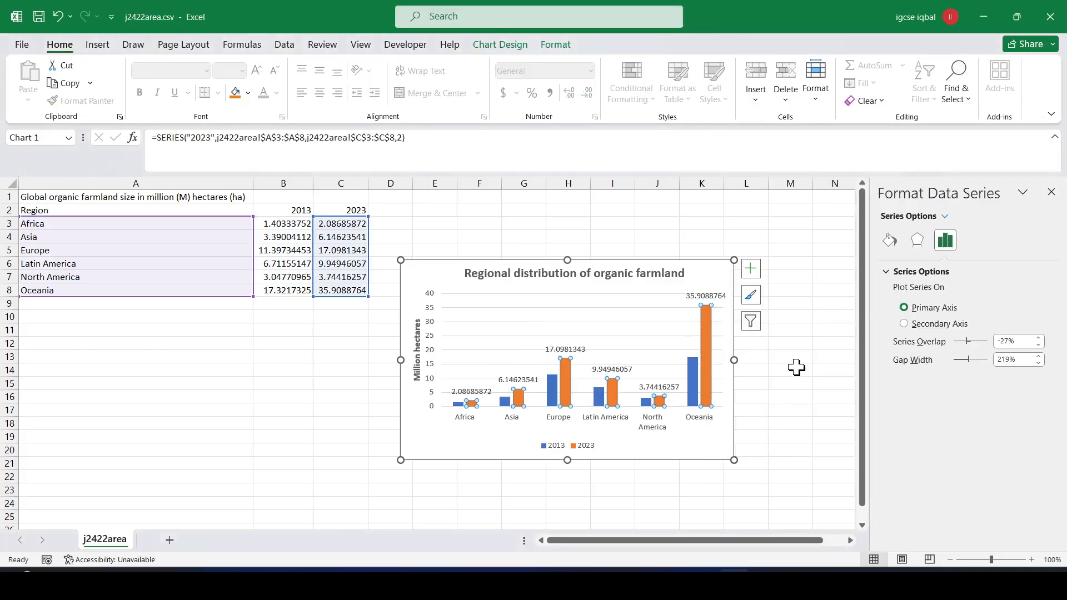
click(796, 368)
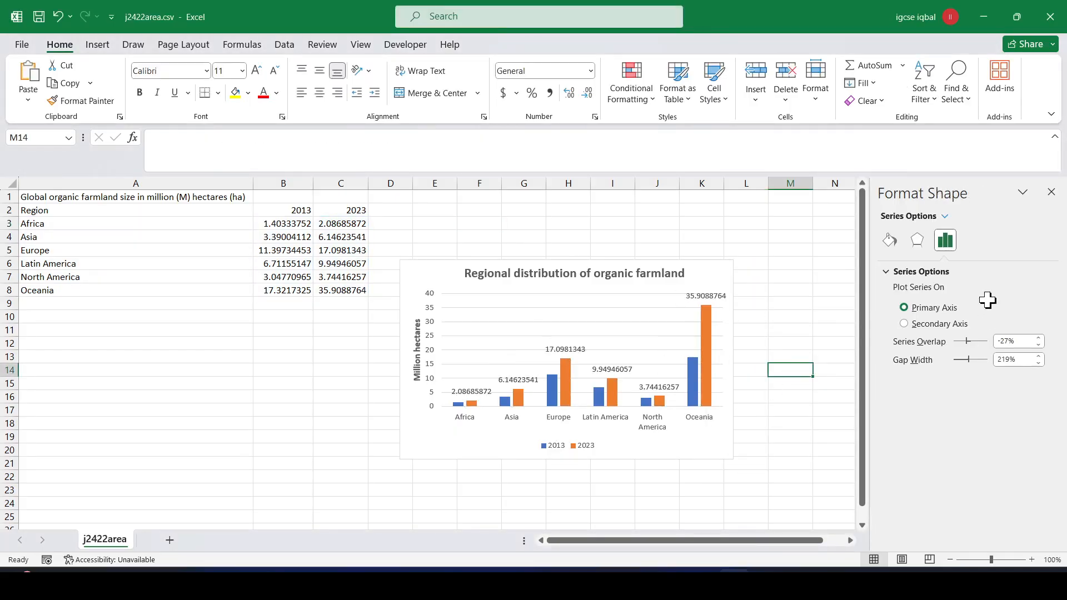
key(alt+Tab)
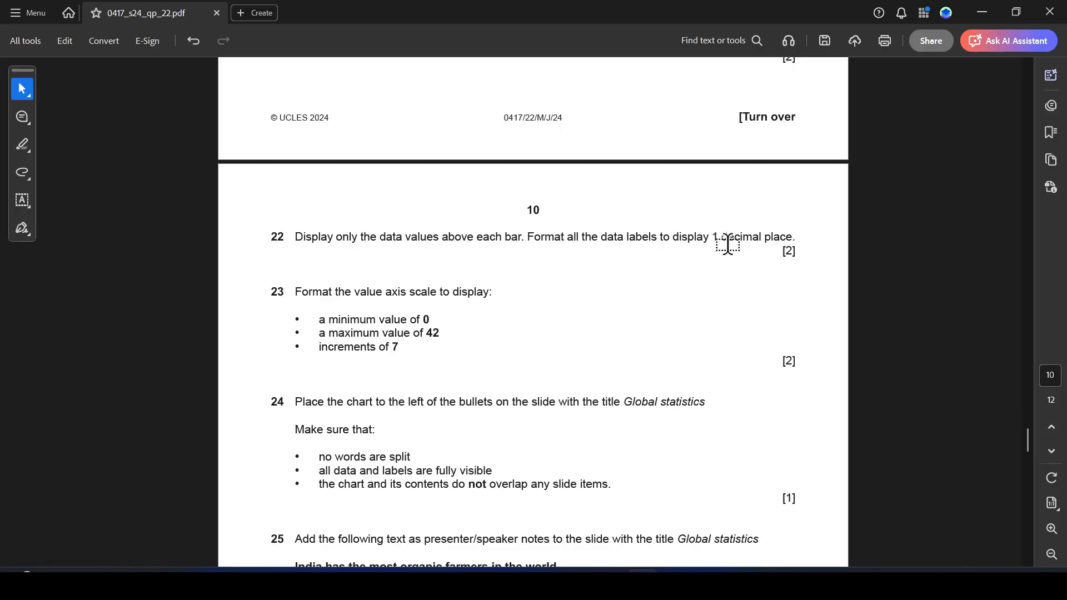
- Review the 2023 data labels' formatting options and close the Format Data Labels pane
key(alt+Tab)
click(705, 295)
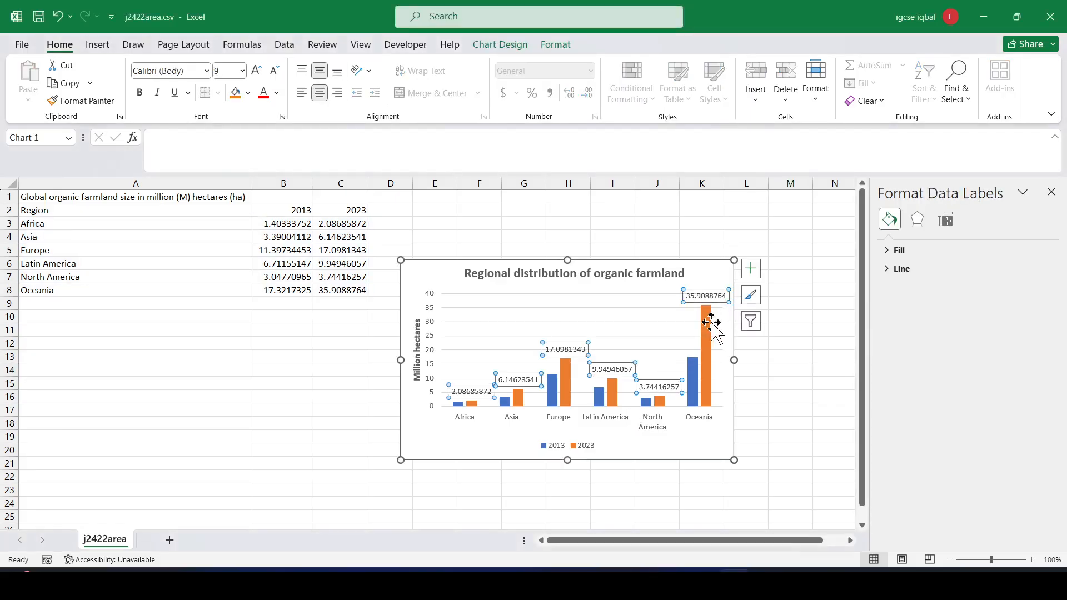
click(722, 295)
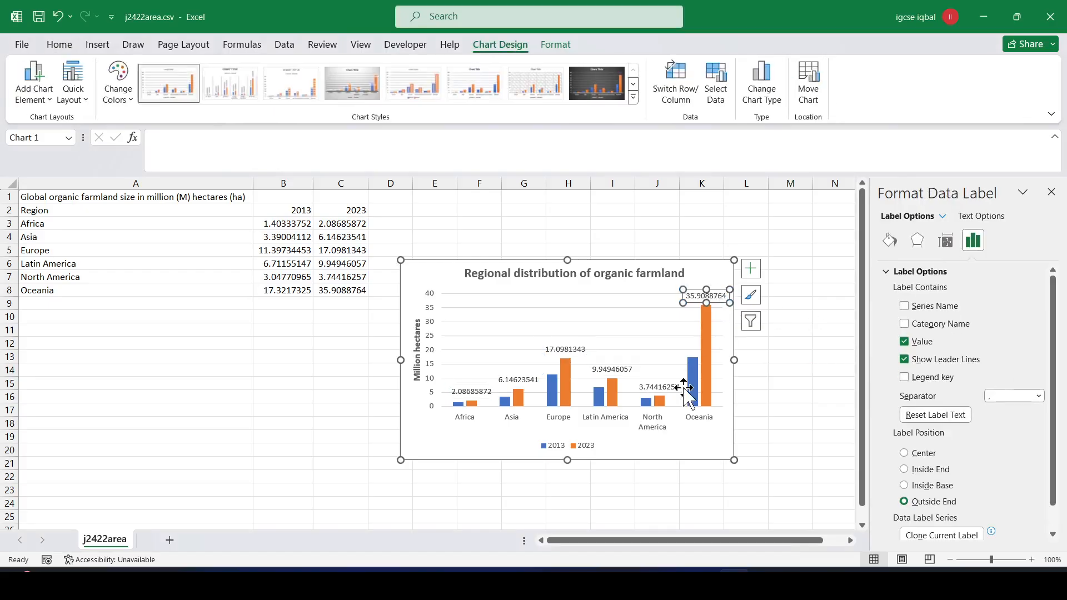
click(661, 387)
click(764, 381)
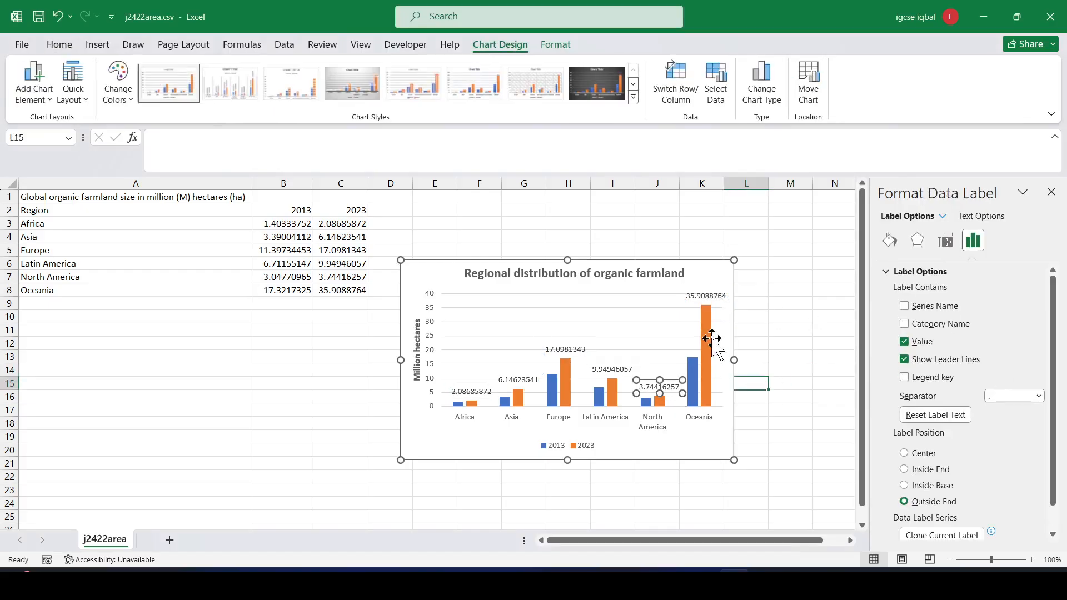
click(705, 300)
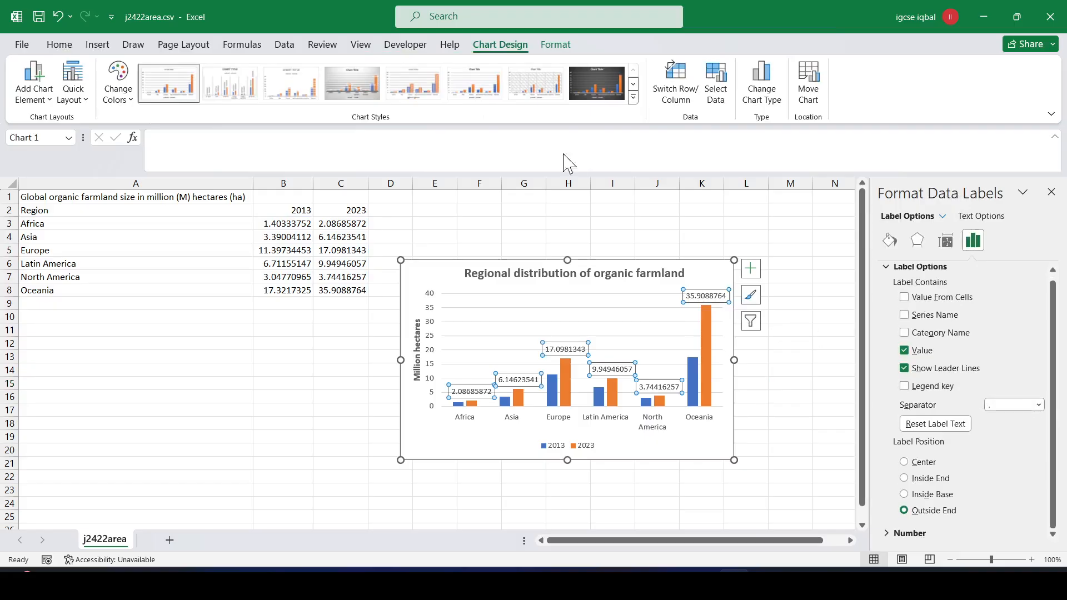
click(59, 44)
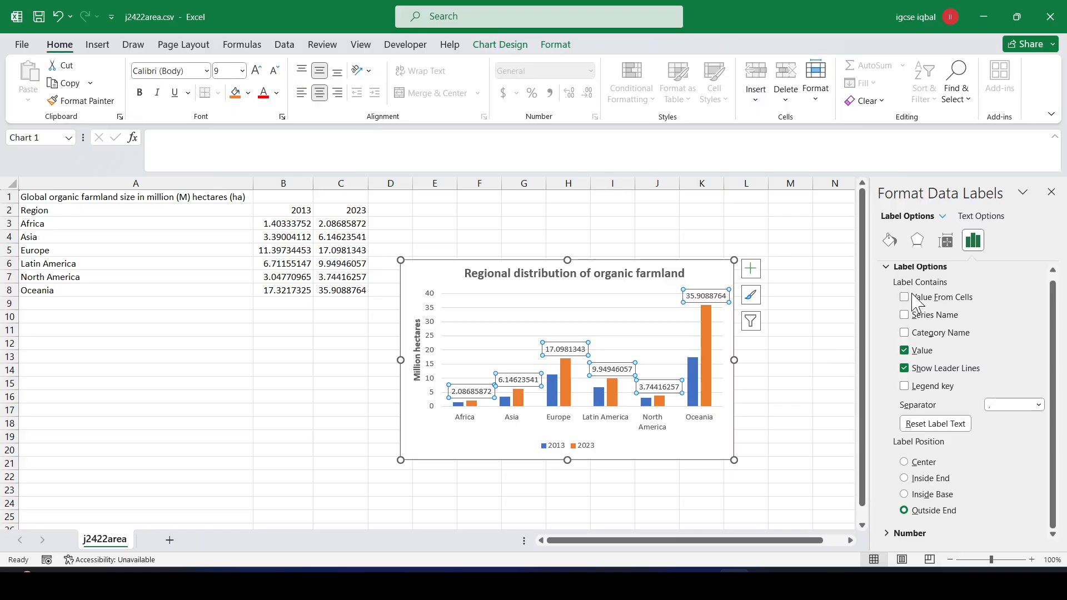
click(945, 240)
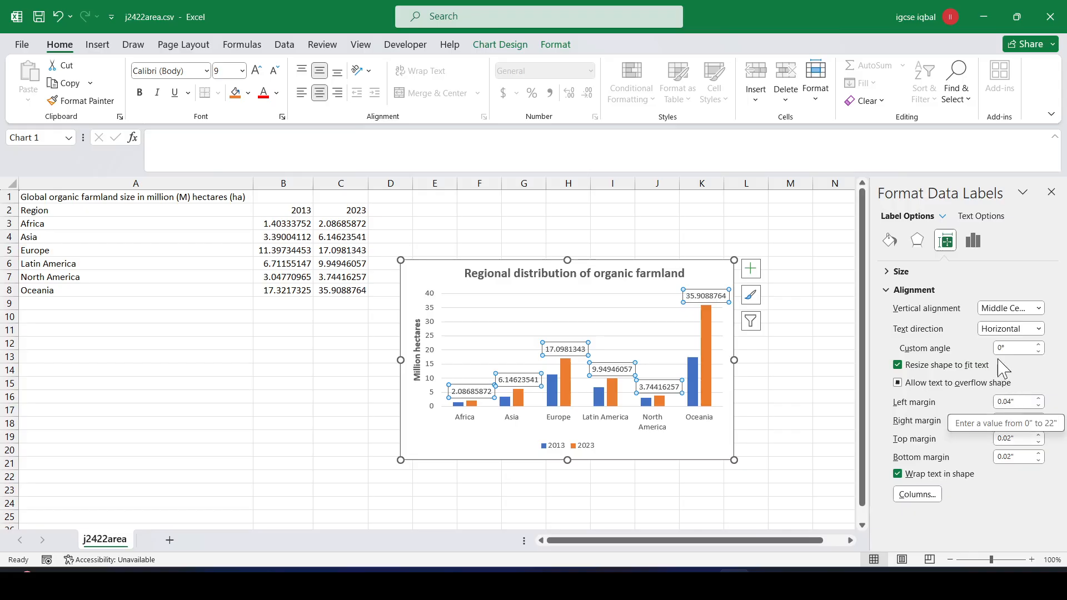
click(973, 240)
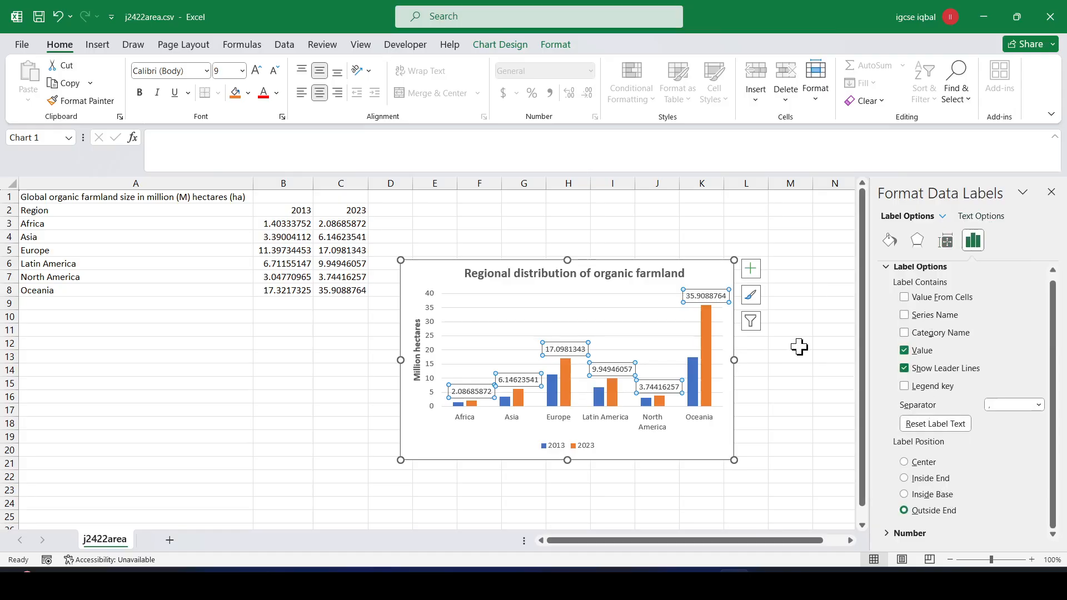
key(ctrl+z)
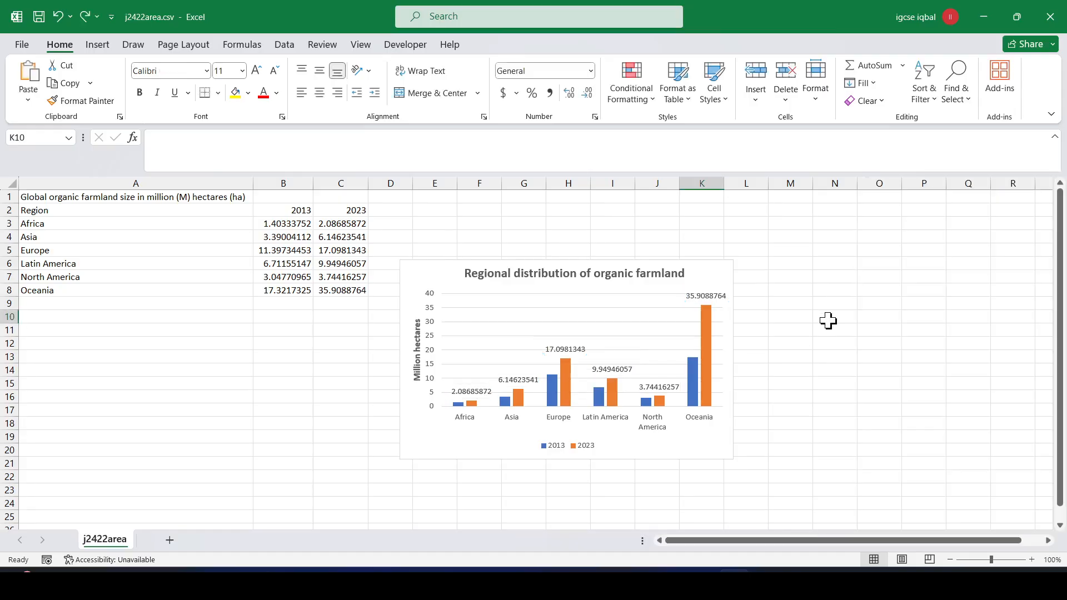
- Highlight the 'display 1 decimal place' requirement in question 22
key(alt+Tab)
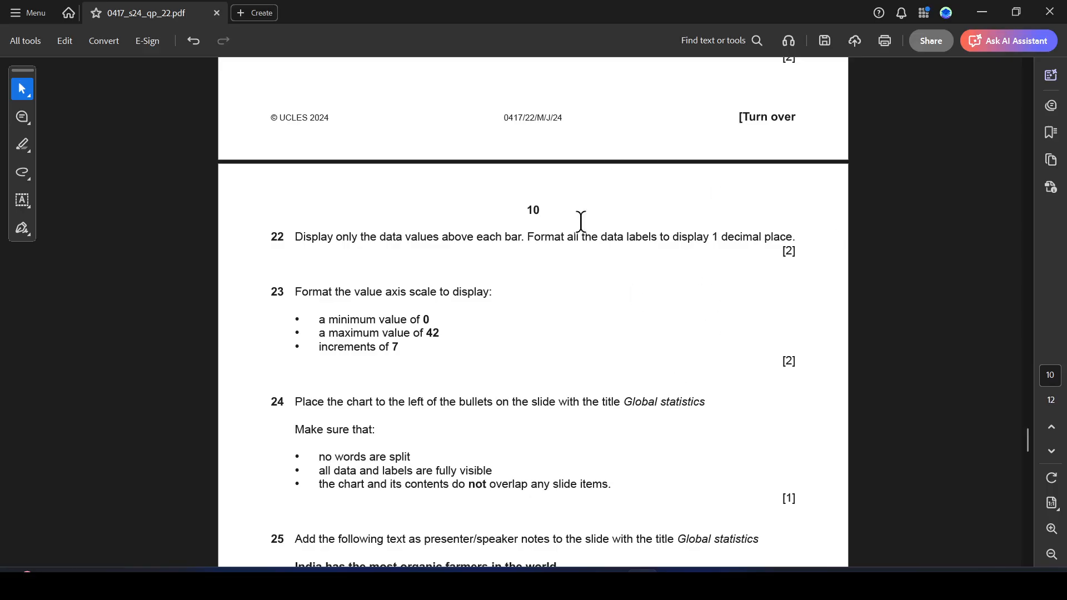
drag(677, 238, 793, 246)
key(alt+Tab)
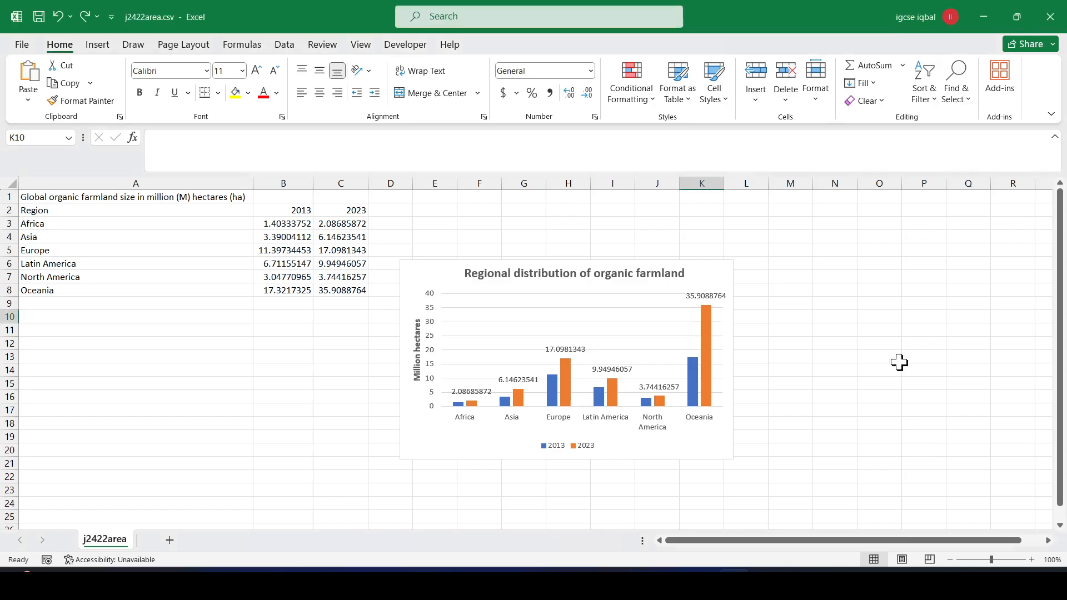
click(701, 296)
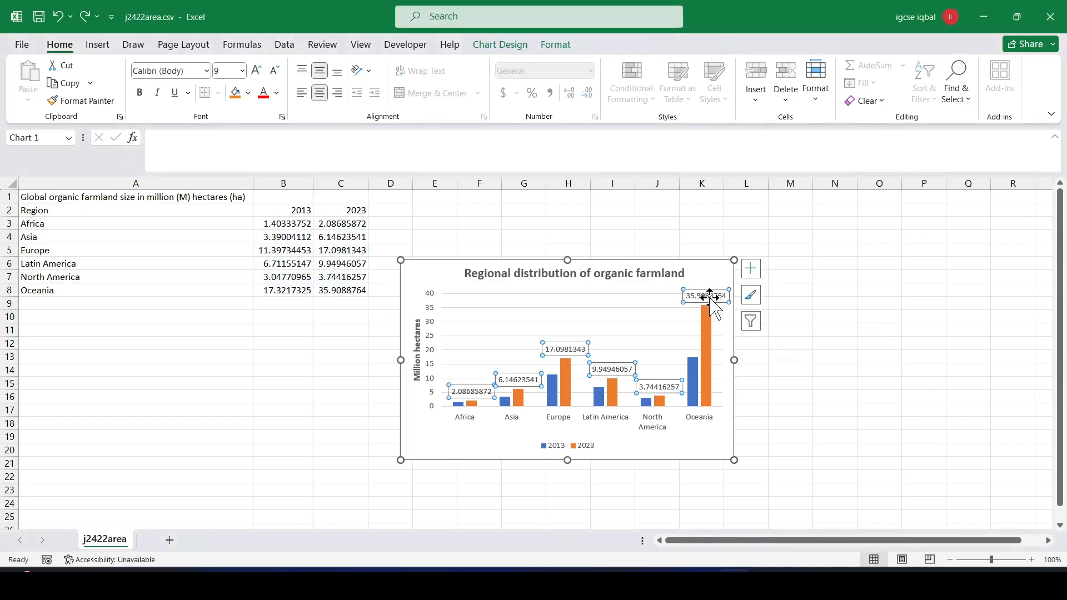
right_click(711, 299)
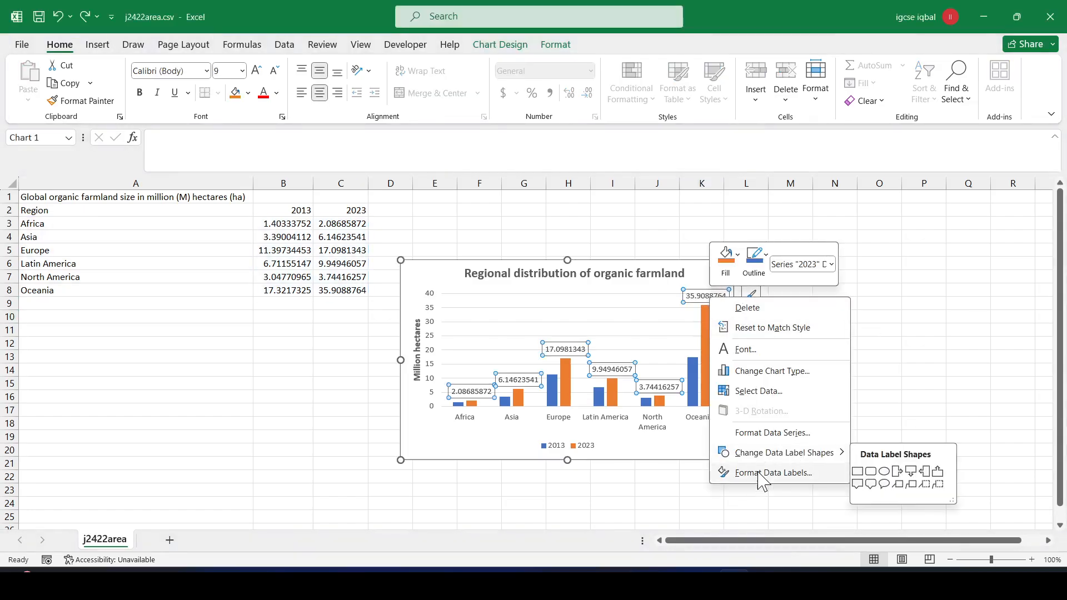
- Format the 2023 data labels as Number with 1 decimal place, e.g. 35.9
click(766, 473)
scroll(914, 362, down, 5)
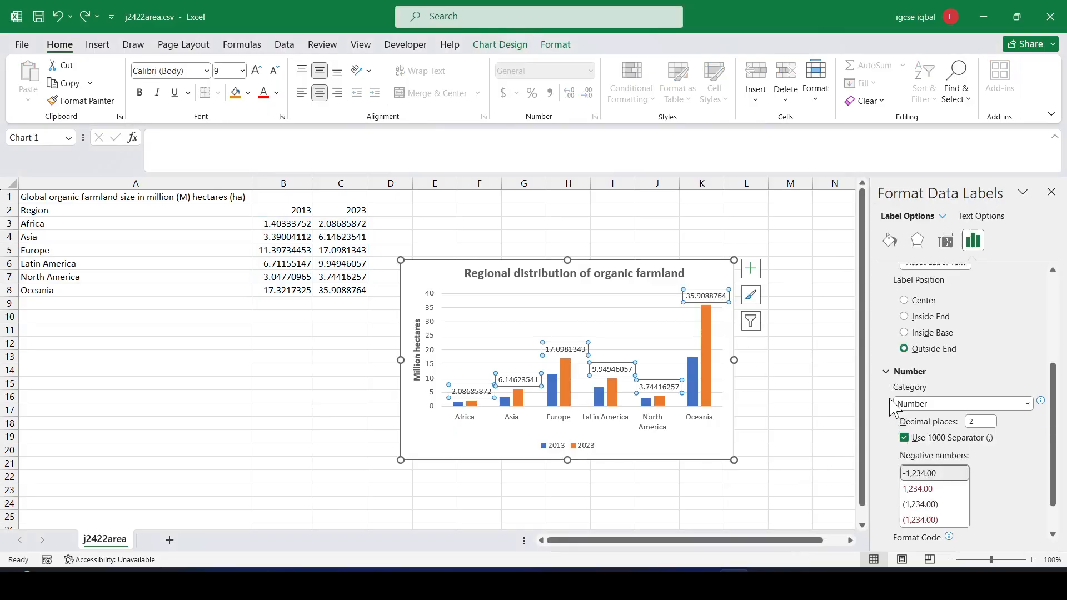
click(1027, 405)
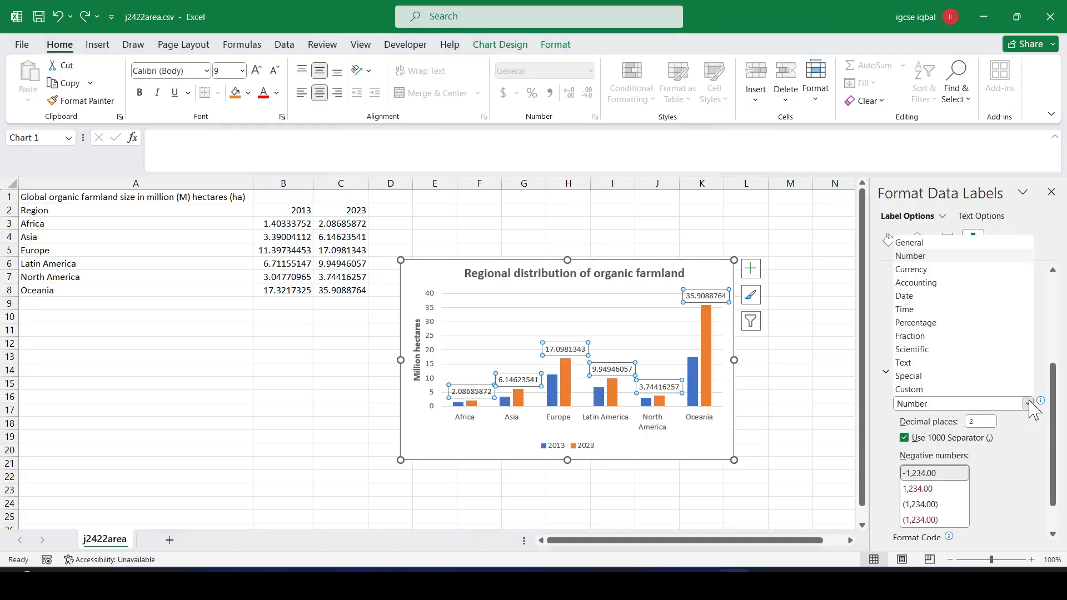
click(920, 257)
double_click(980, 421)
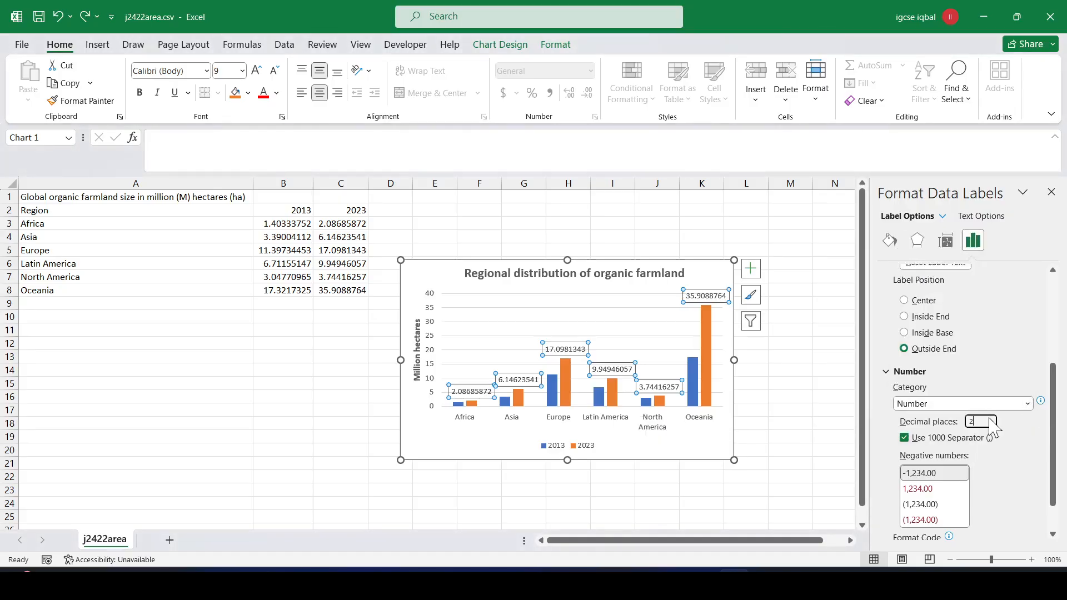
key(alt+Tab)
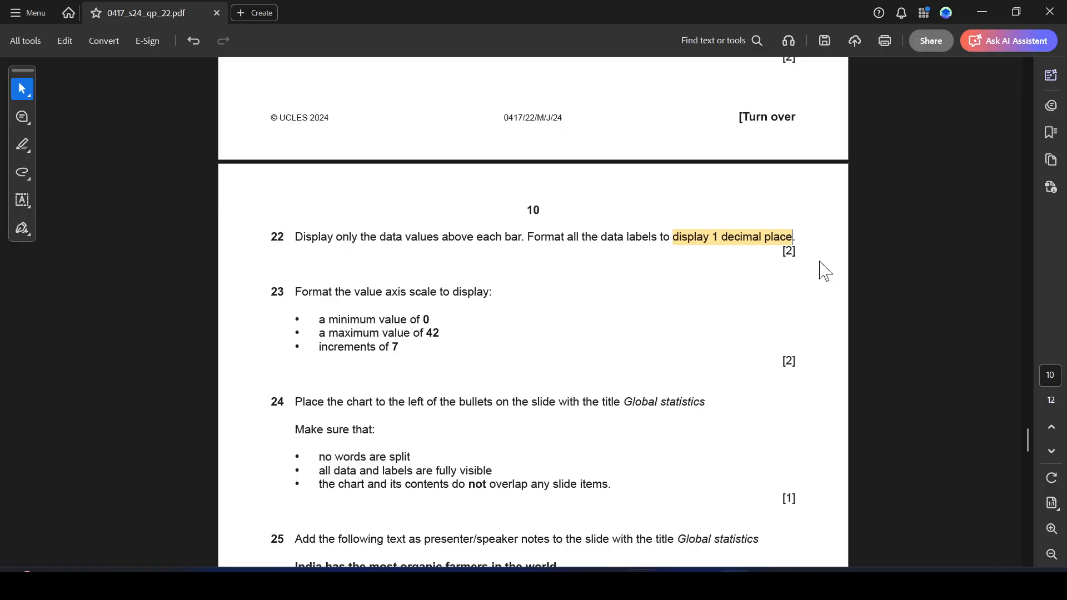
key(alt+Tab)
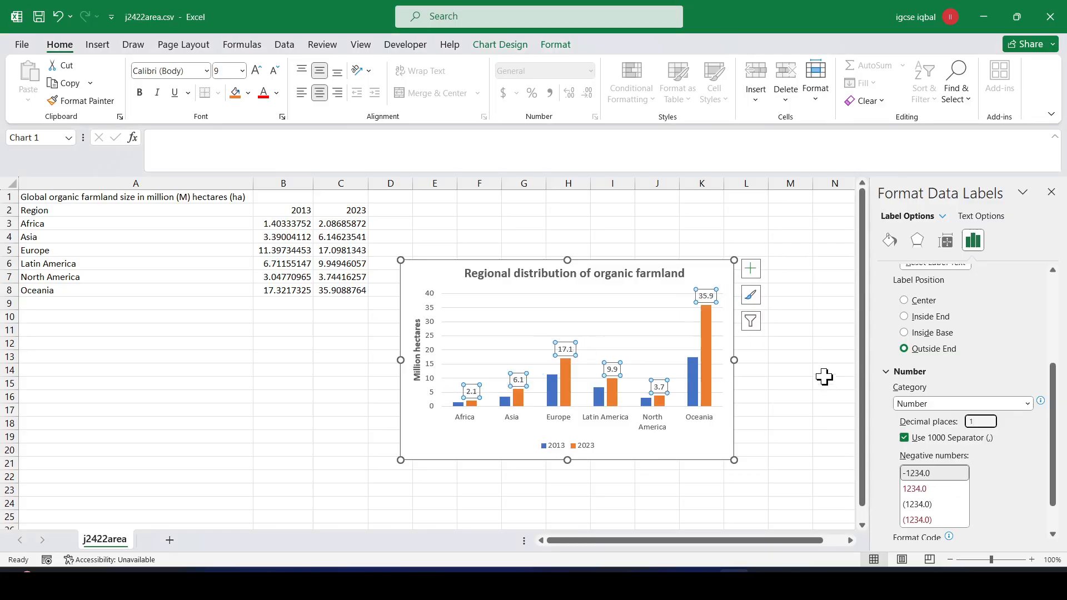
click(806, 357)
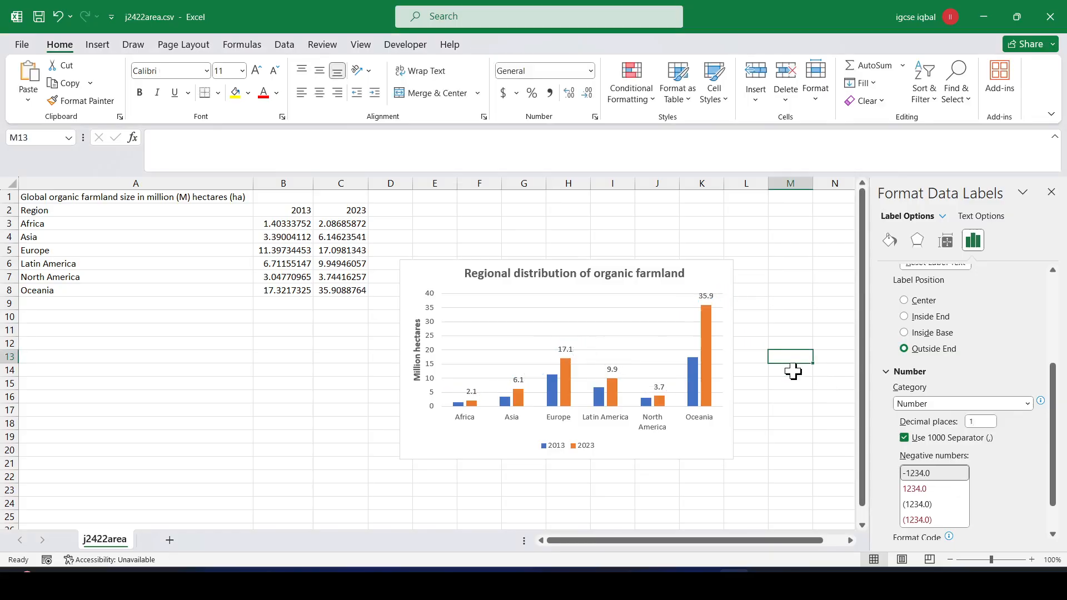
click(1051, 193)
- Highlight question 23's line 'Format the value axis scale to display' in yellow
key(alt+Tab)
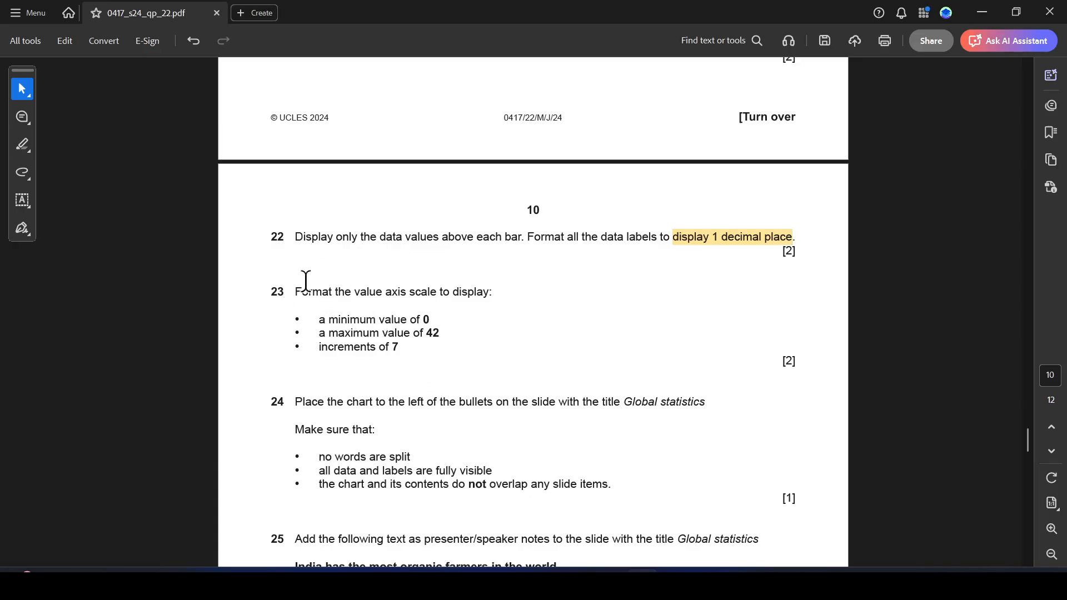
drag(276, 294, 469, 293)
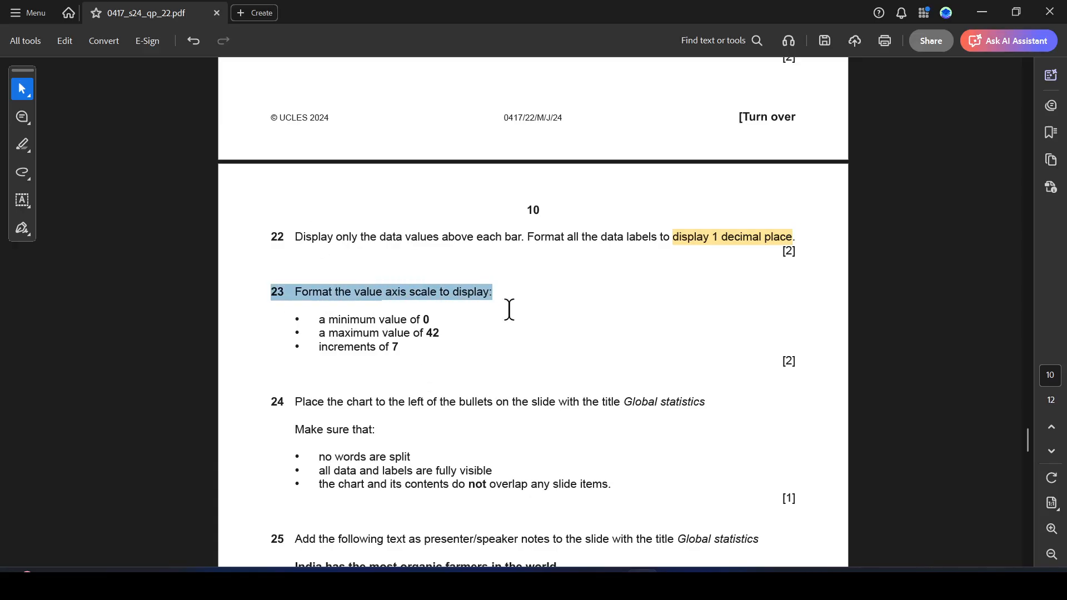
click(534, 315)
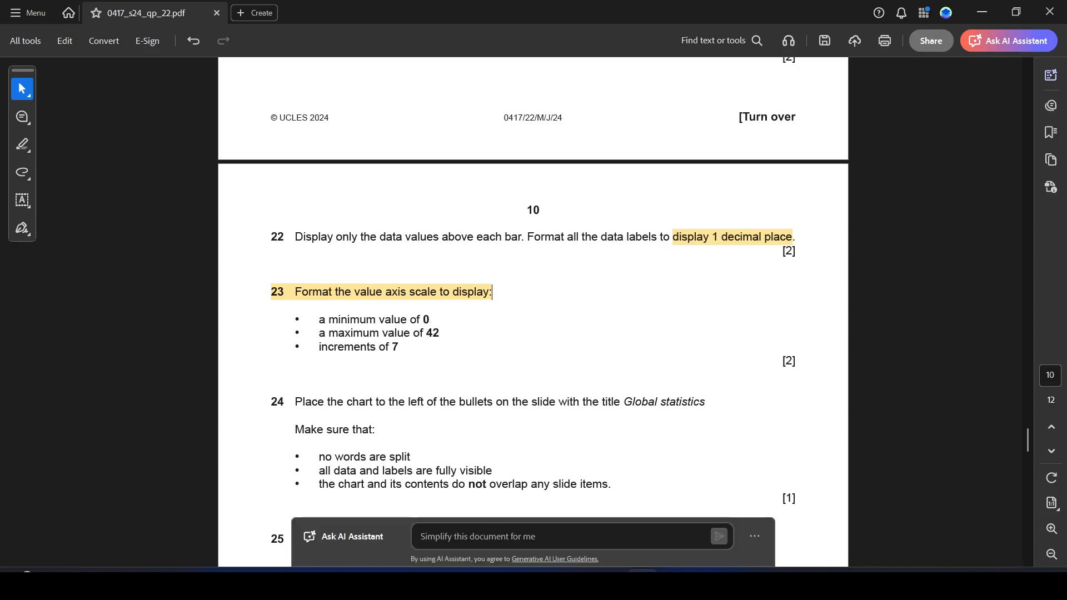
key(alt+Tab)
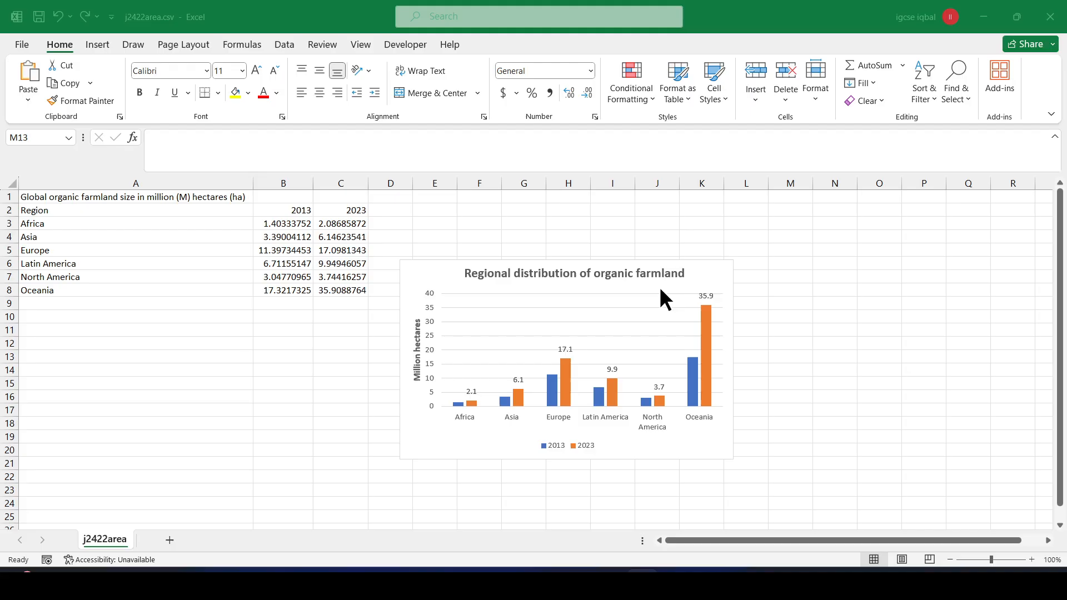
- Set the value axis maximum to 42 with a major unit of 7
click(433, 322)
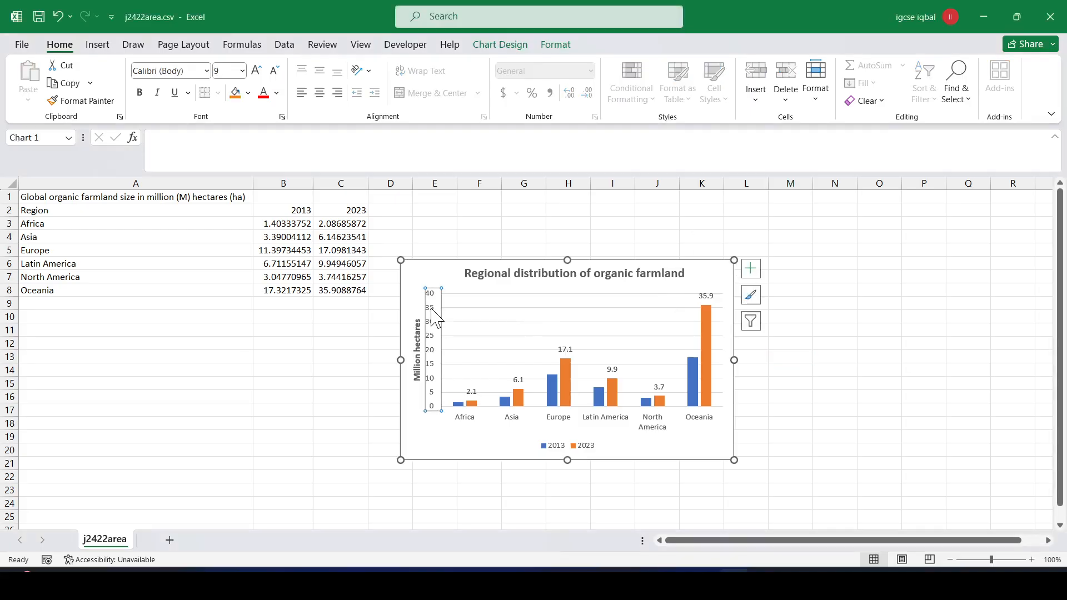
right_click(436, 320)
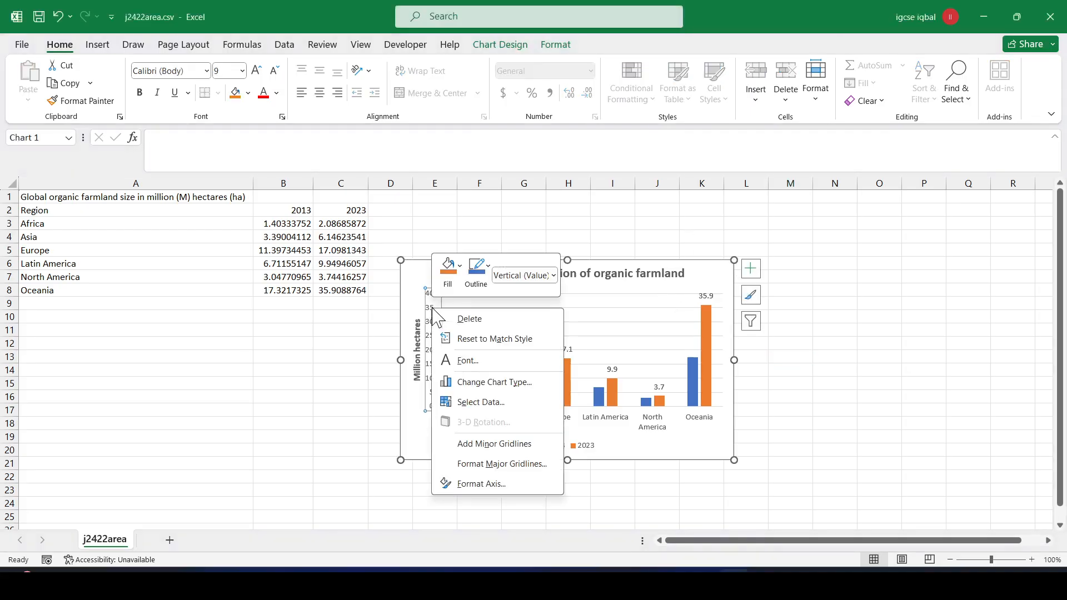
click(488, 483)
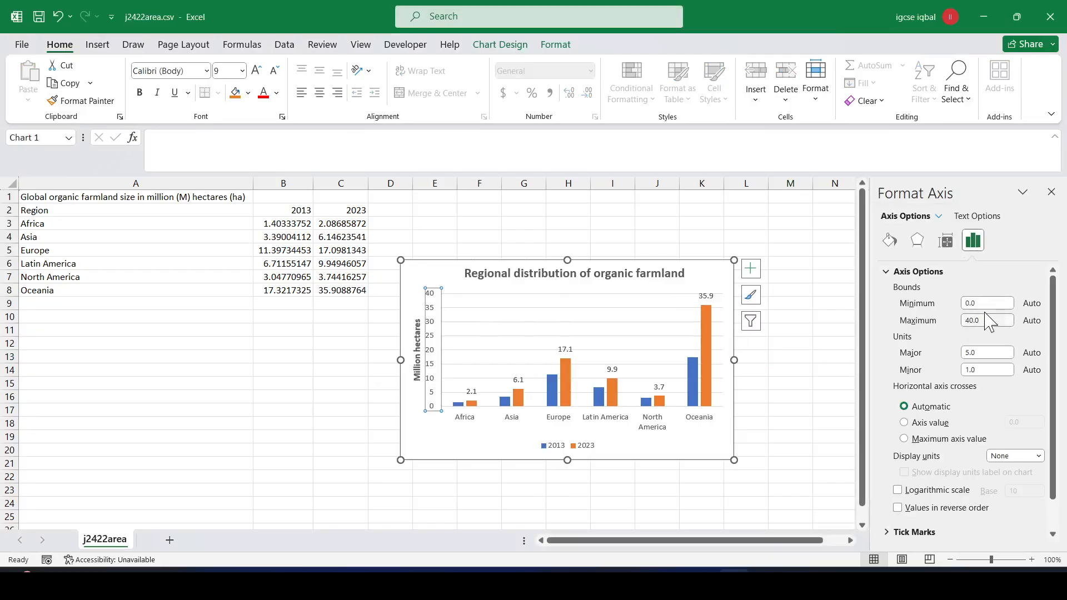
key(alt+Tab)
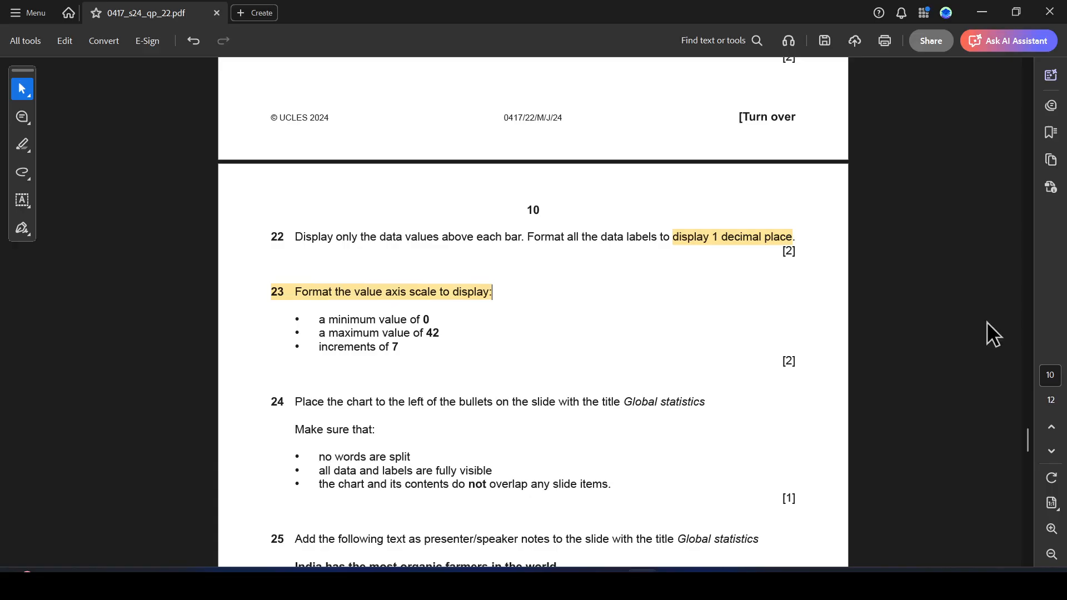
key(alt+Tab)
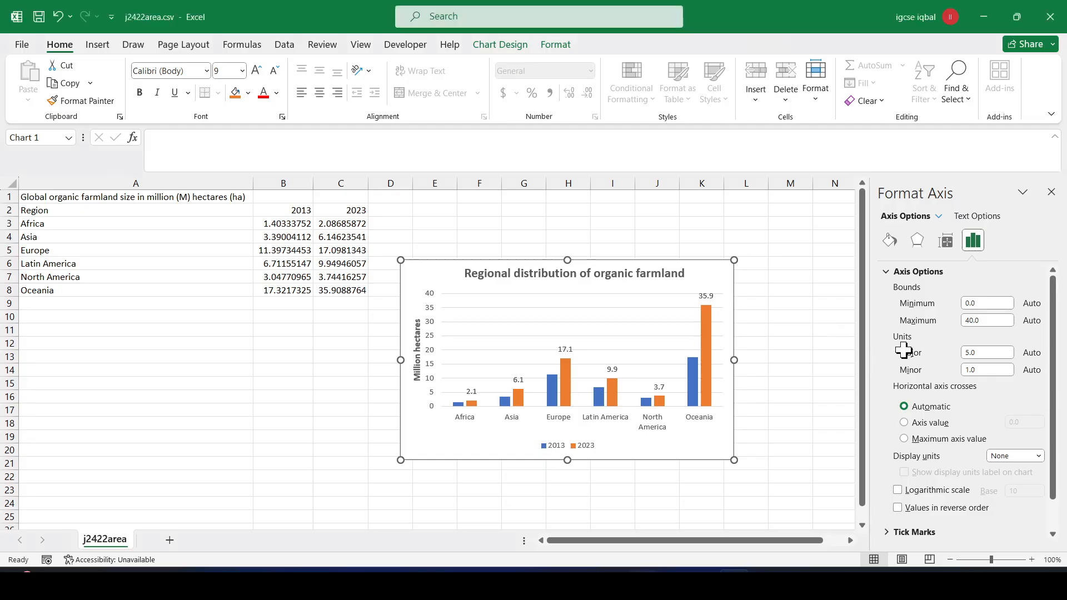
click(973, 321)
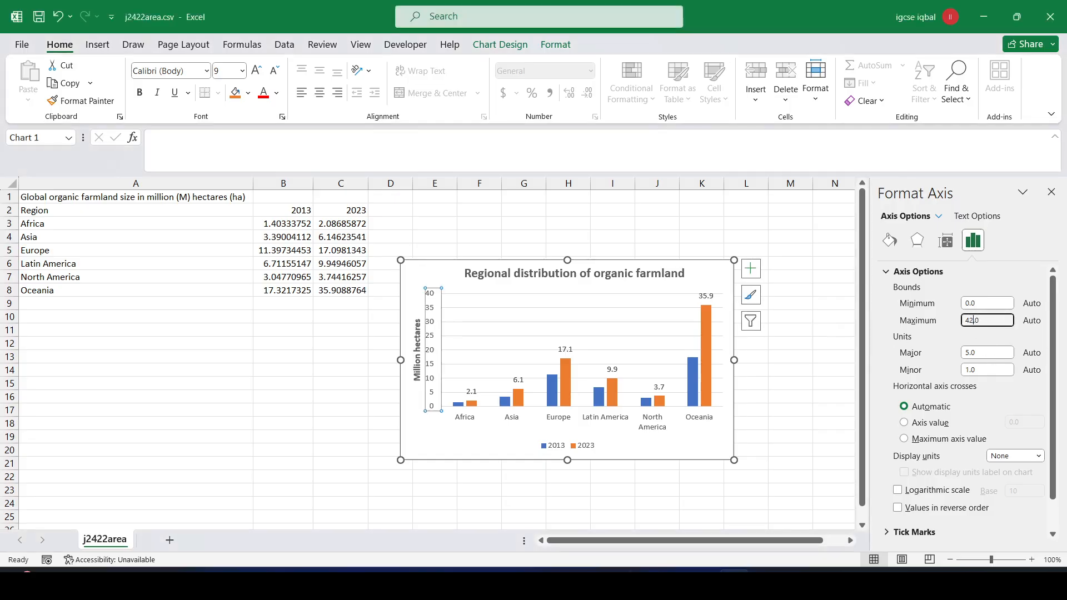
click(970, 353)
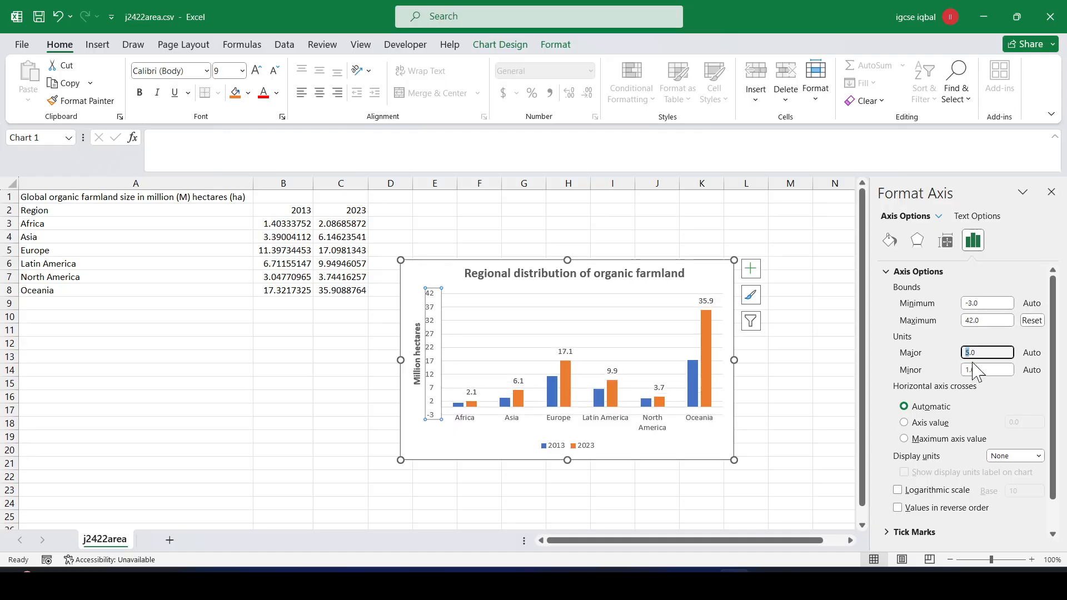
click(829, 347)
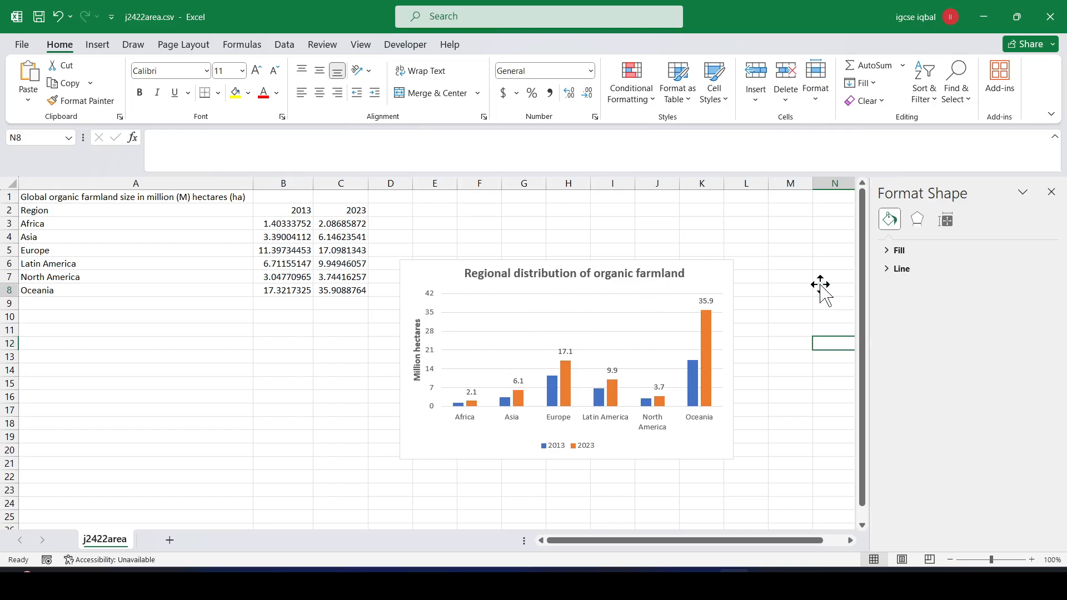
key(alt+Tab)
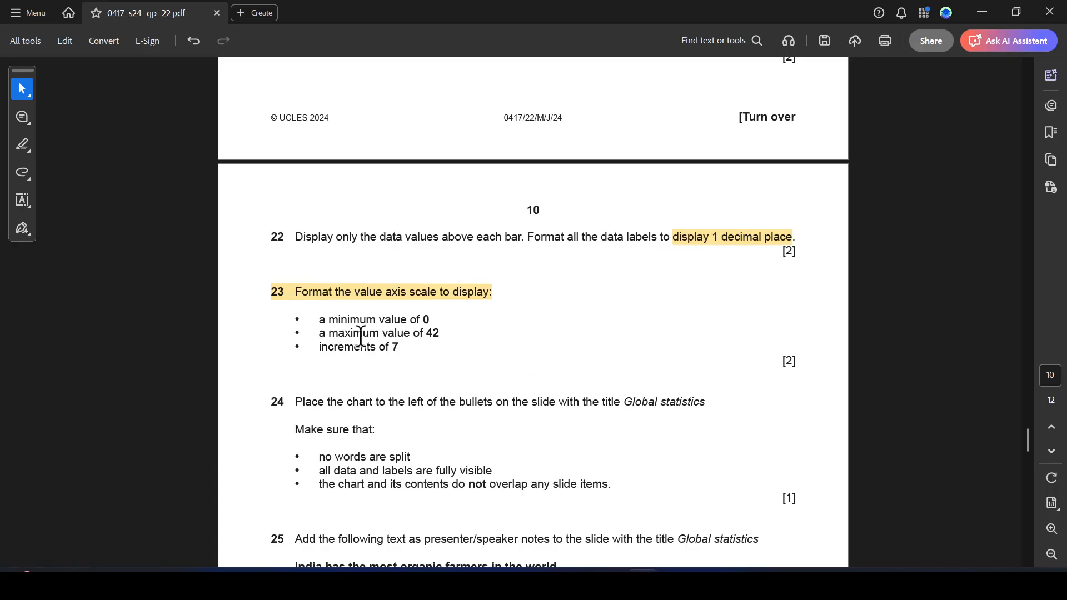
- Compare the Excel farmland chart against the question paper's requirements
key(alt+Tab)
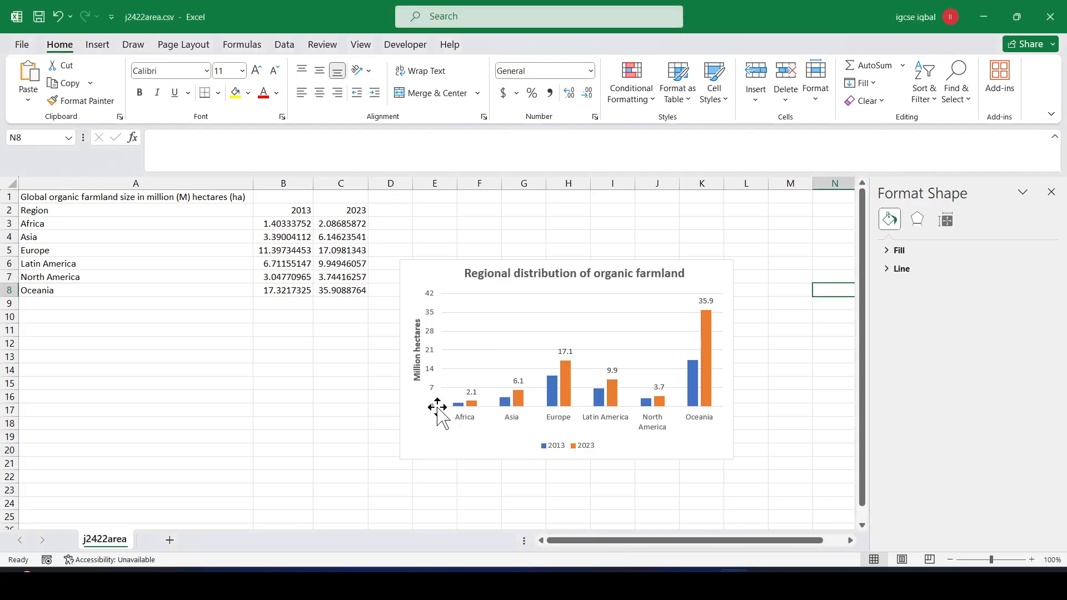
key(alt+Tab)
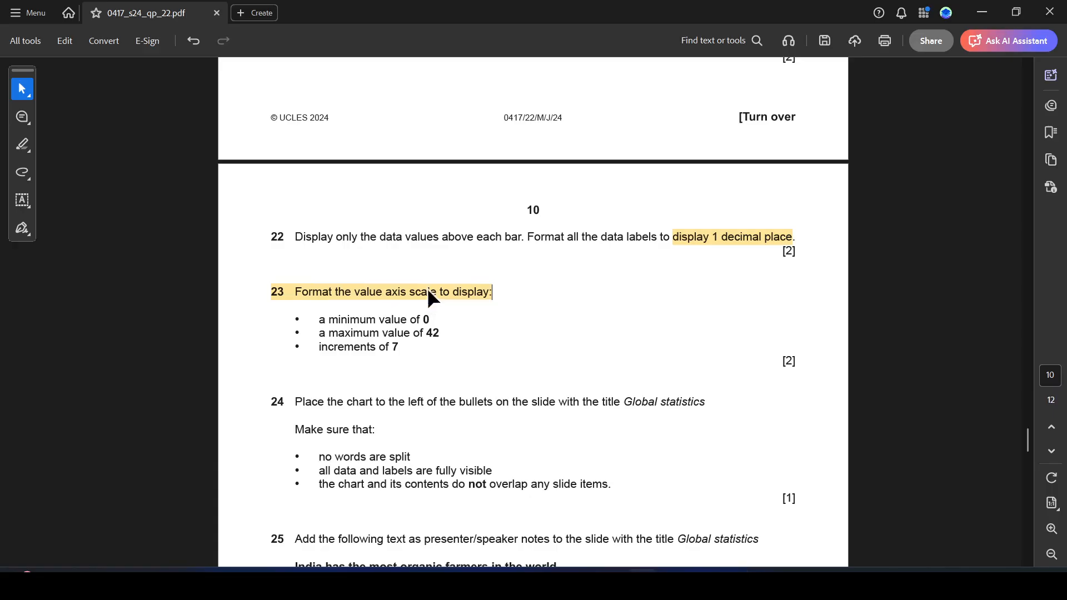
key(alt+Tab)
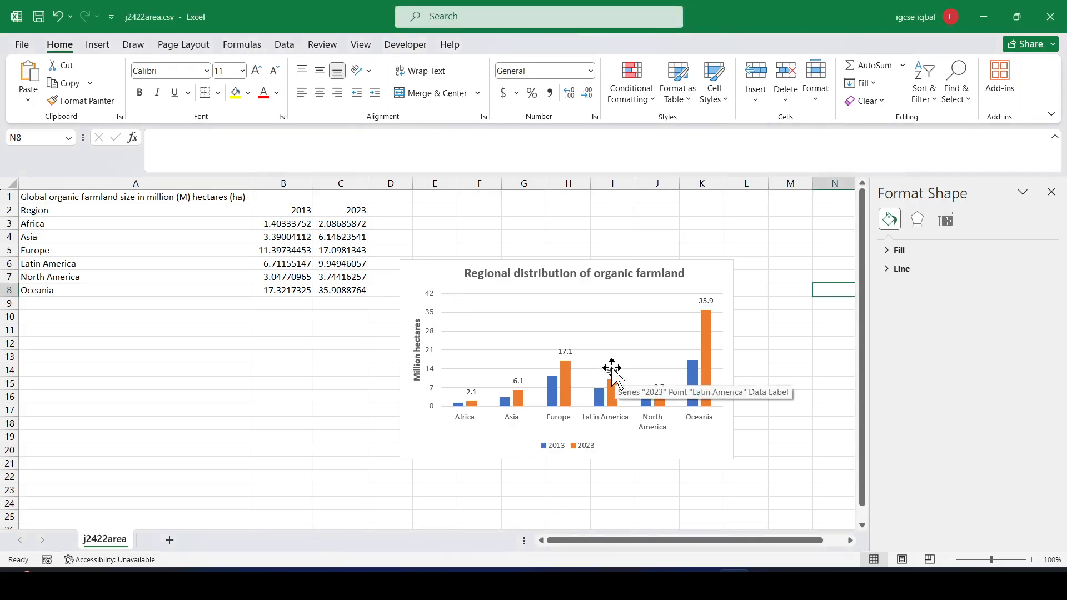
key(alt+Tab)
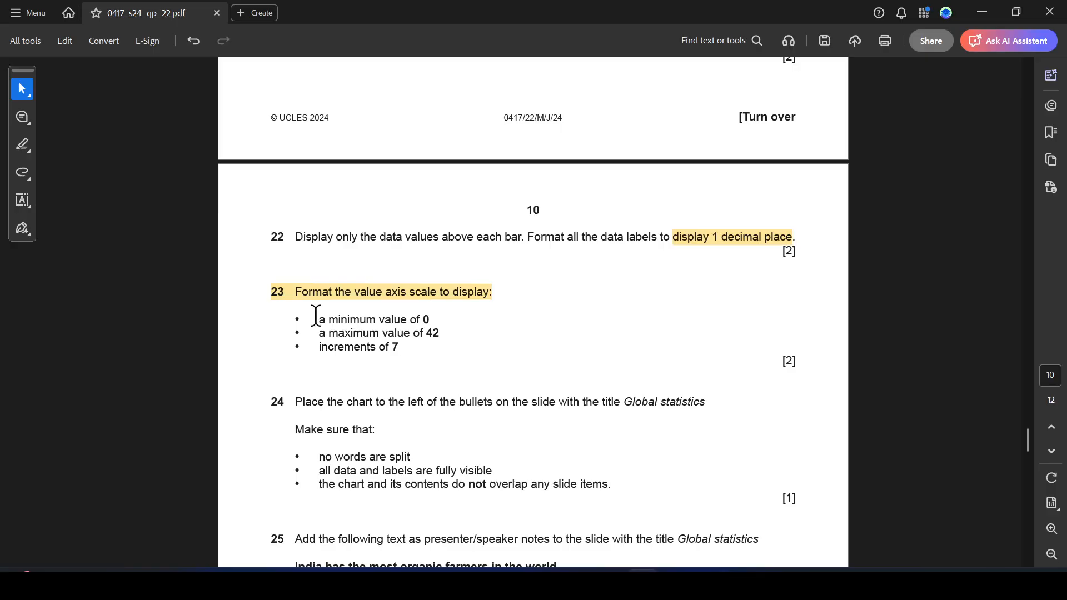
- Highlight question 23's axis bullets (minimum 0, maximum 42, increments 7) and question 24's Global statistics title in yellow
drag(316, 318, 399, 348)
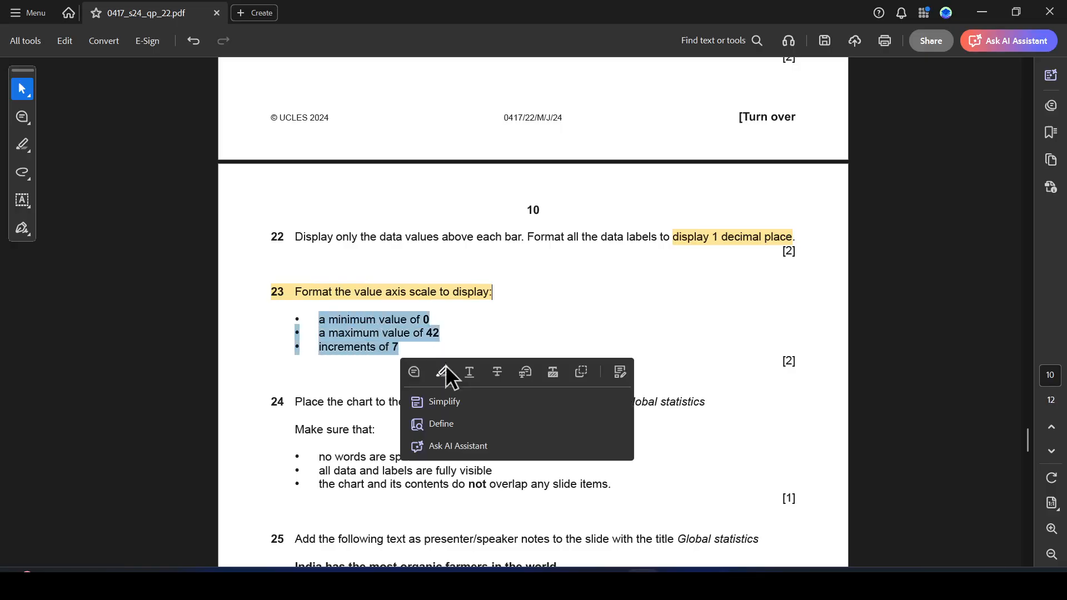
scroll(383, 364, down, 3)
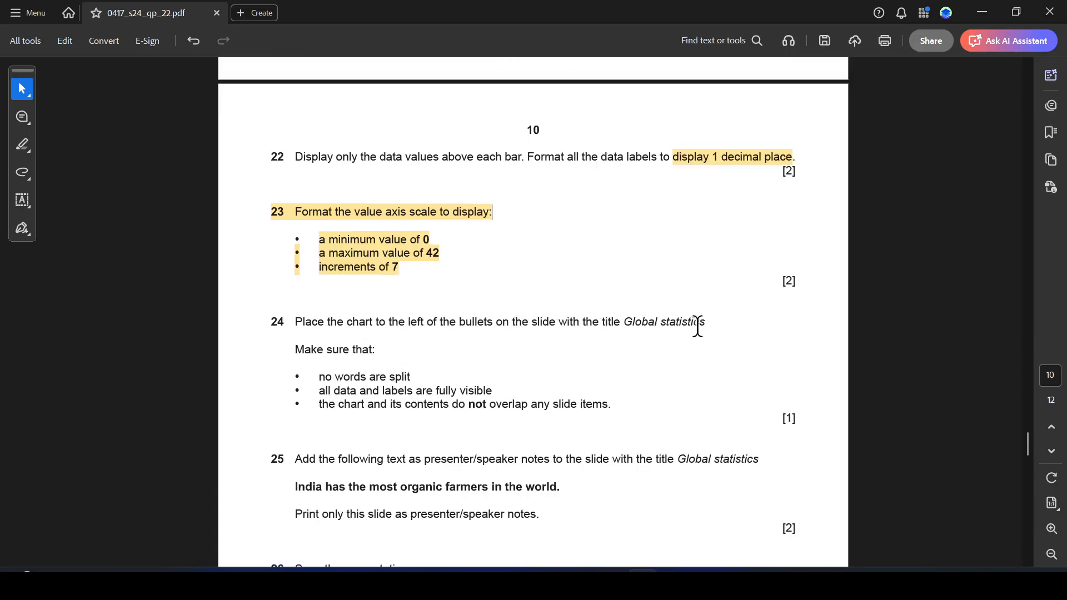
drag(624, 323, 715, 323)
click(754, 344)
key(alt+Tab)
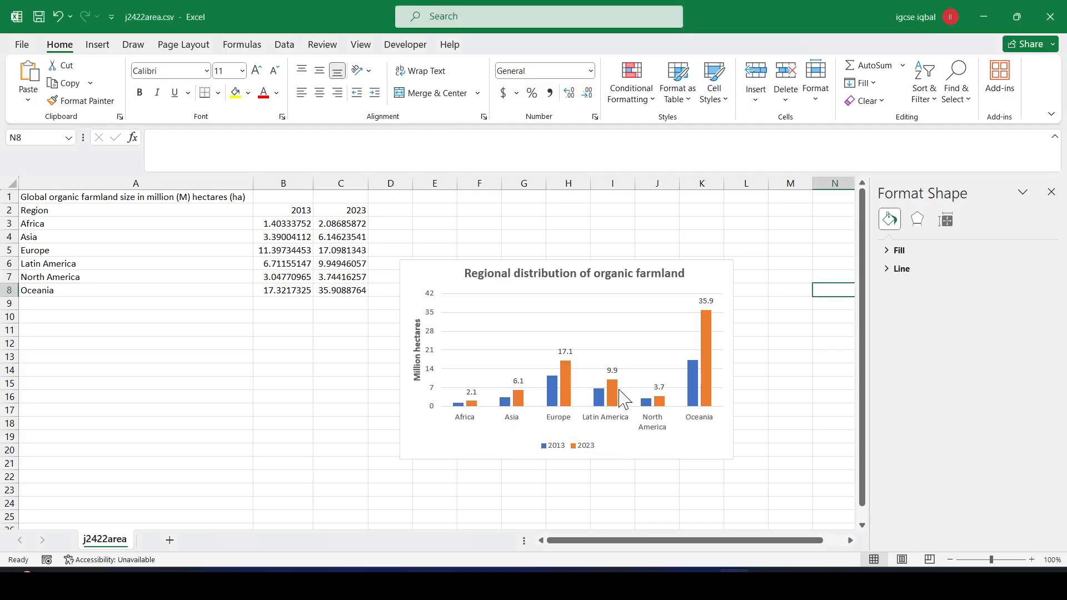
- Switch the Global statistics slide to the Two Content layout and select its empty right placeholder
click(703, 582)
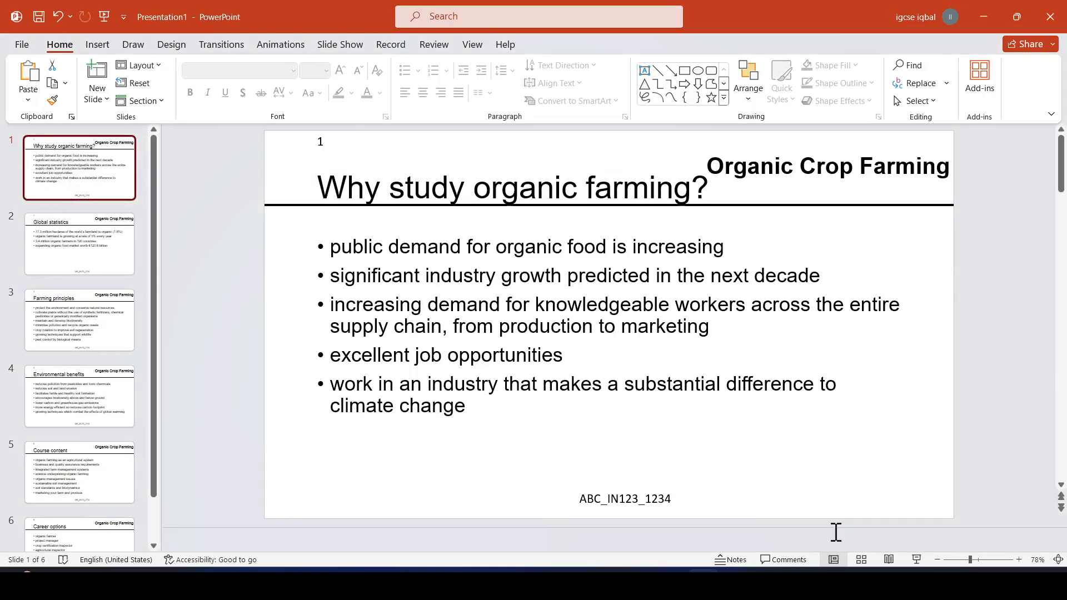
click(109, 257)
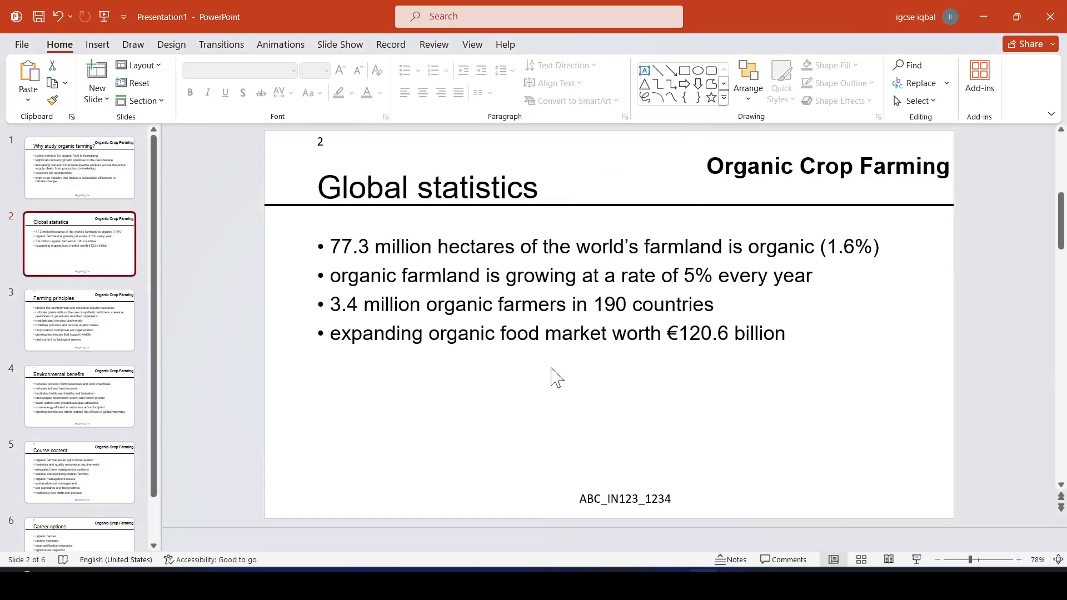
click(487, 359)
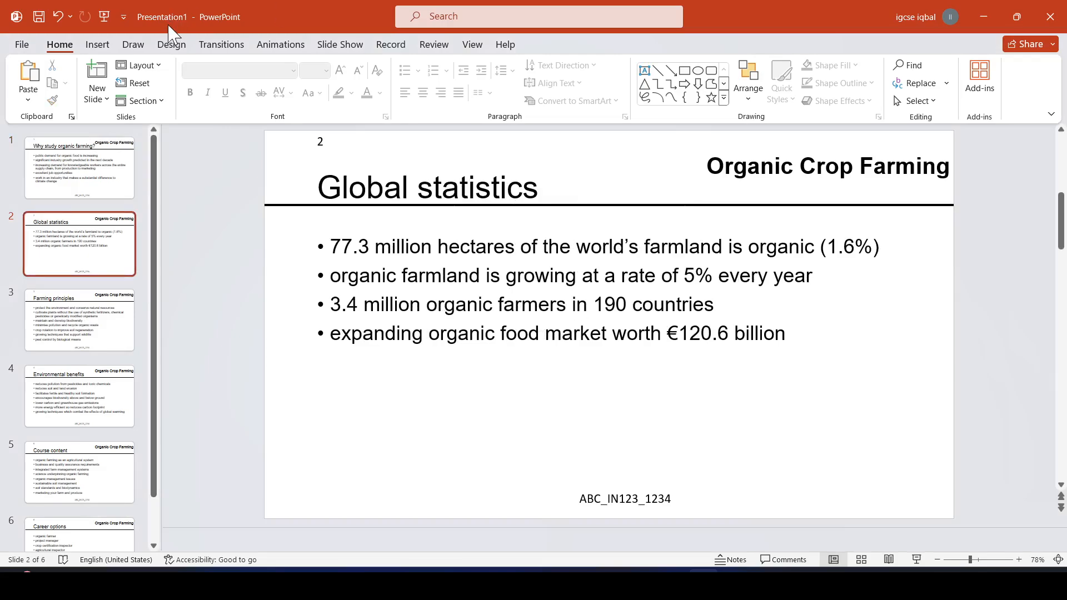
click(157, 66)
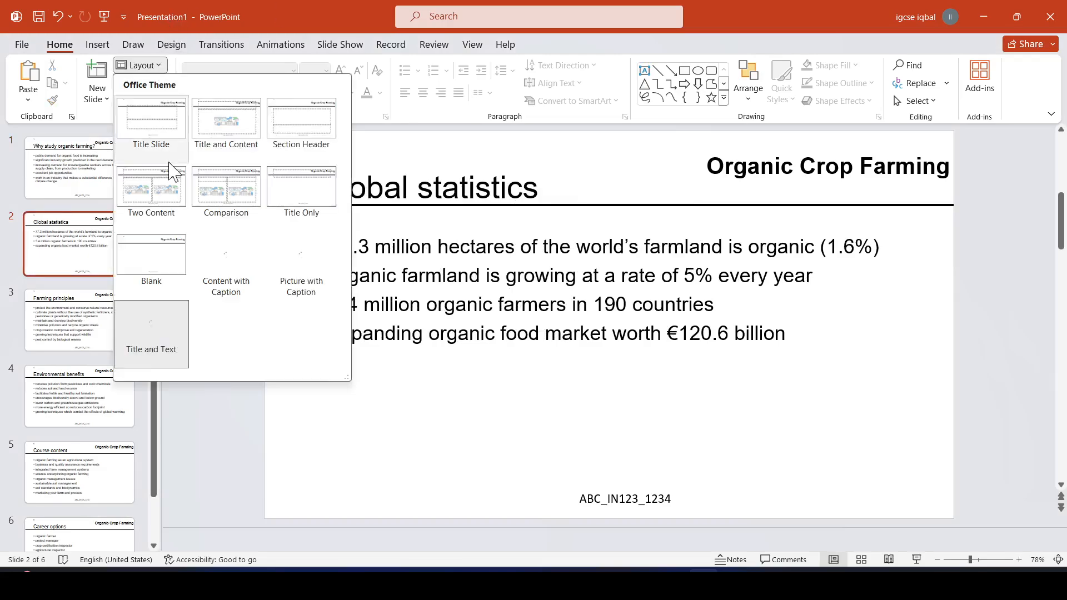
click(149, 186)
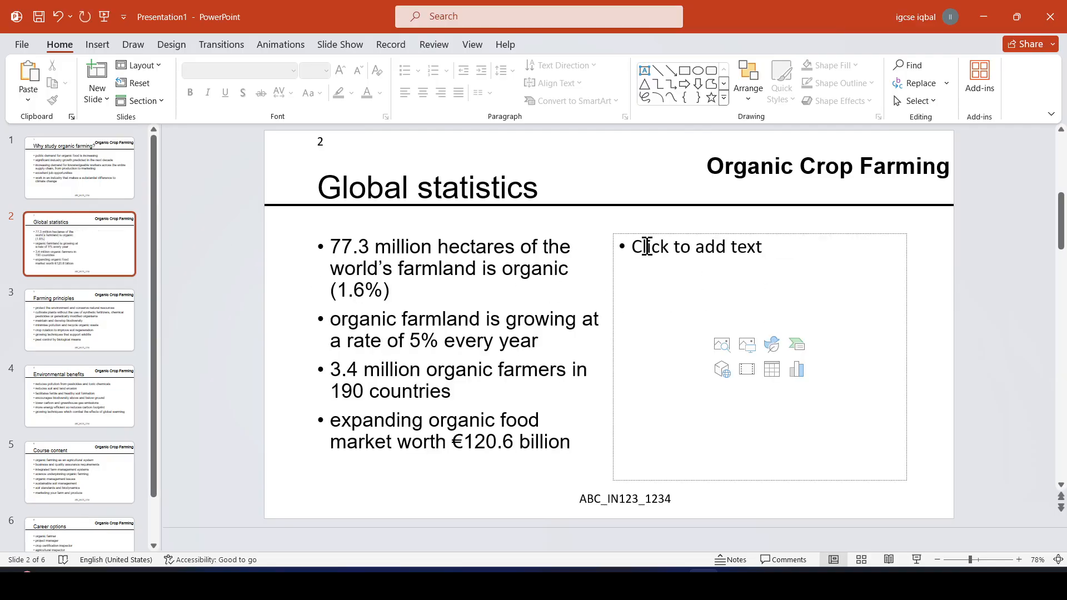
click(647, 247)
key(alt+Tab)
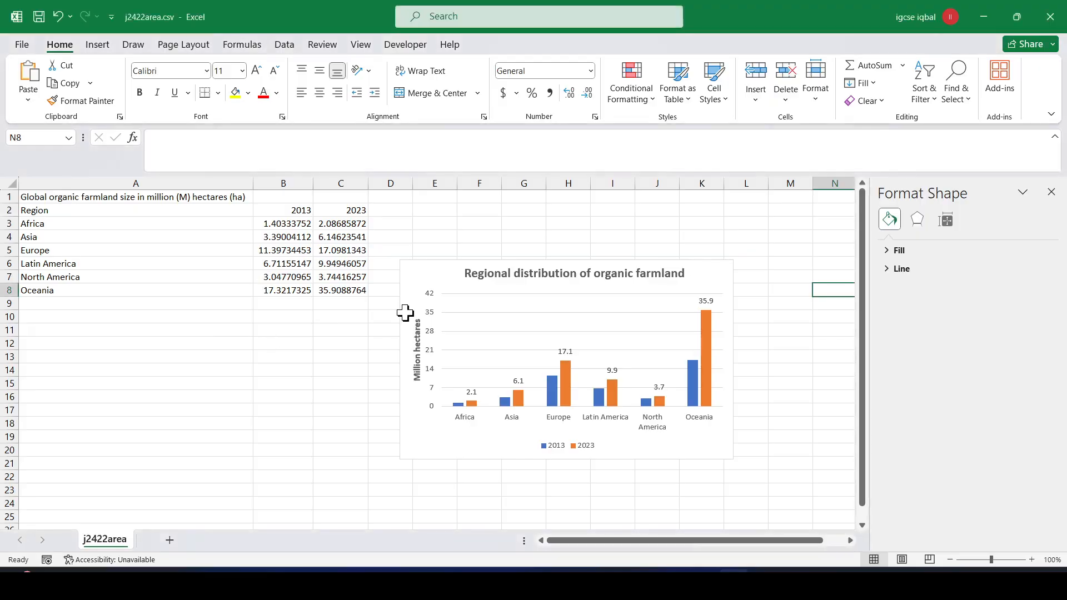
- Copy the Excel farmland column chart and paste it into the slide's right-hand placeholder
click(443, 261)
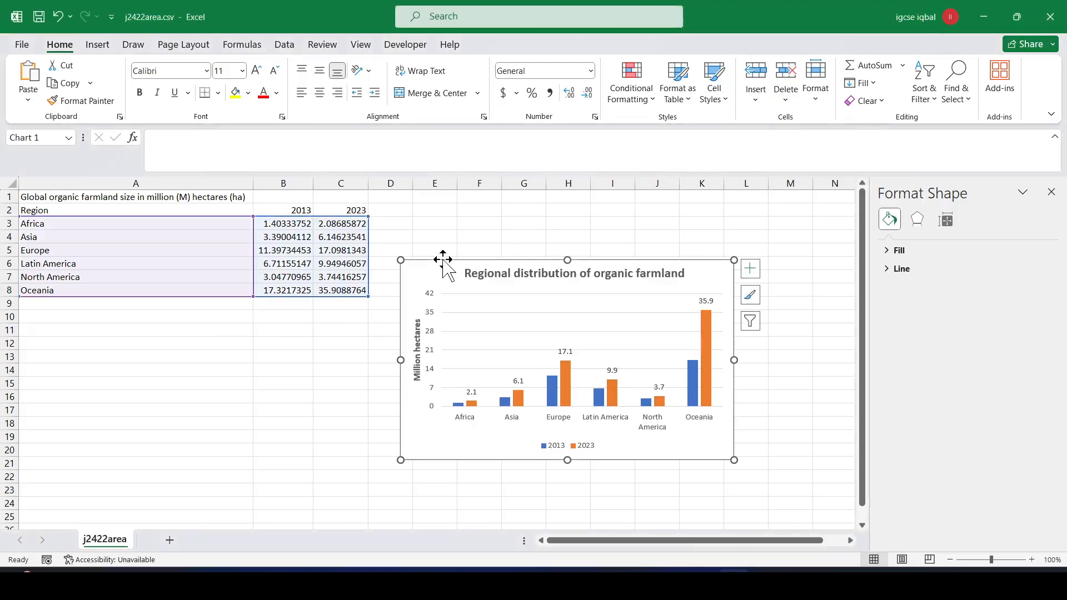
key(ctrl+c)
key(alt+Tab)
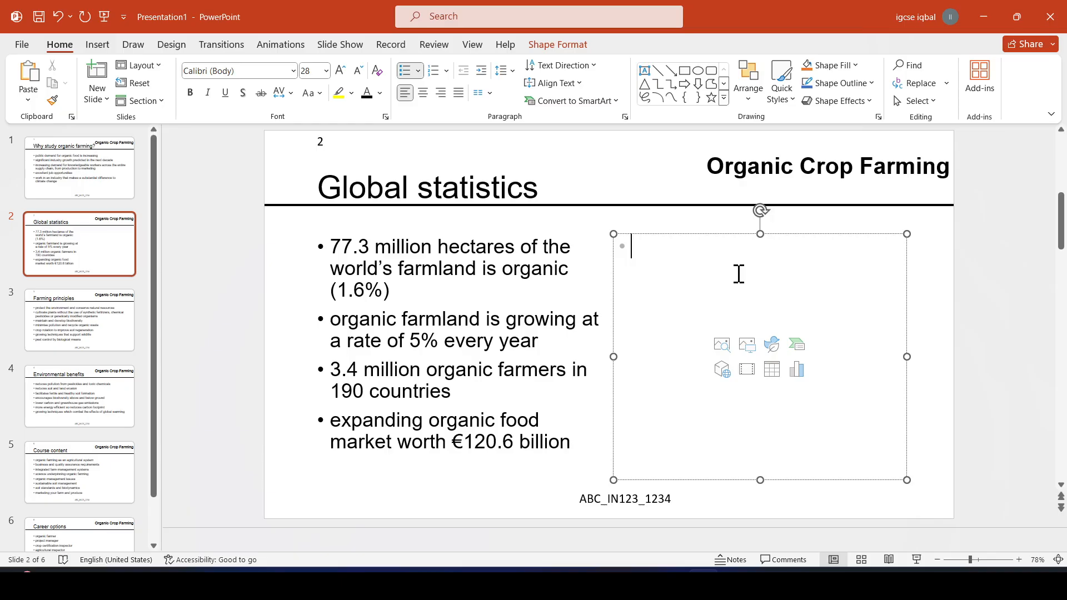
key(ctrl+v)
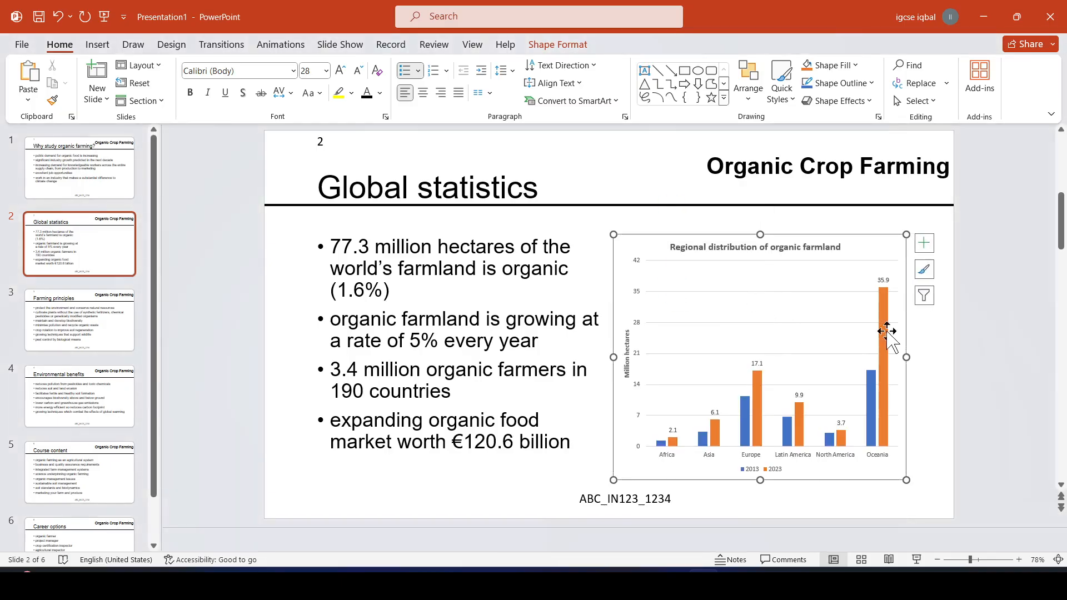
click(936, 429)
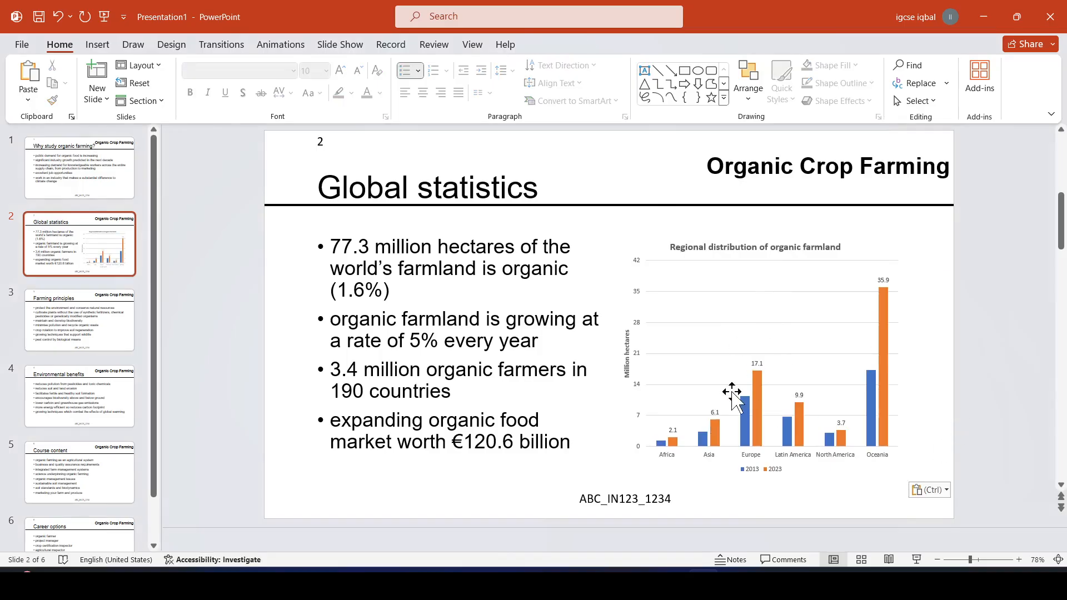
key(alt+Tab)
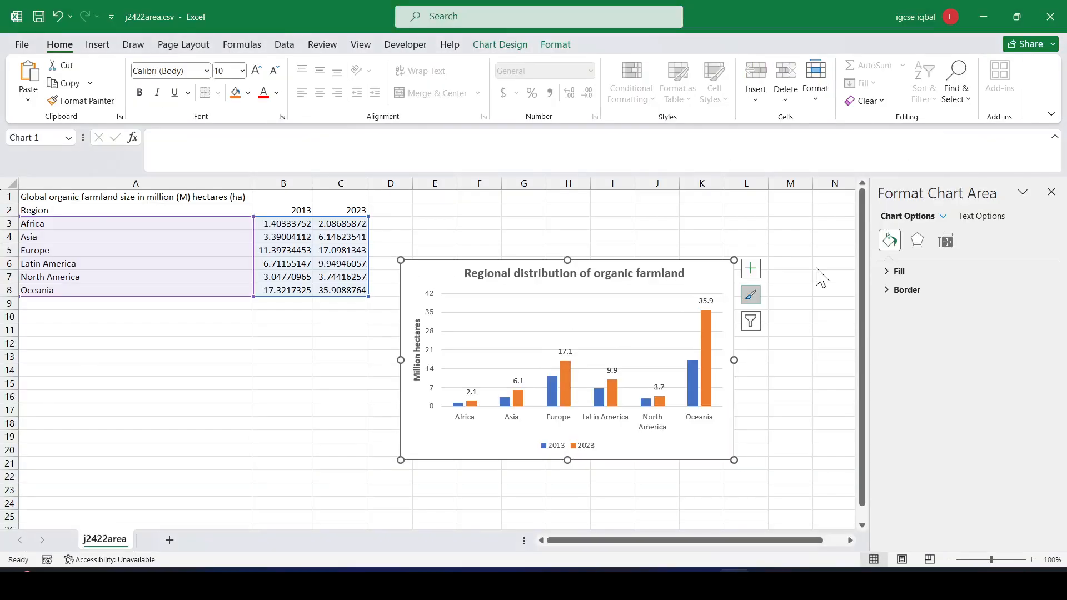